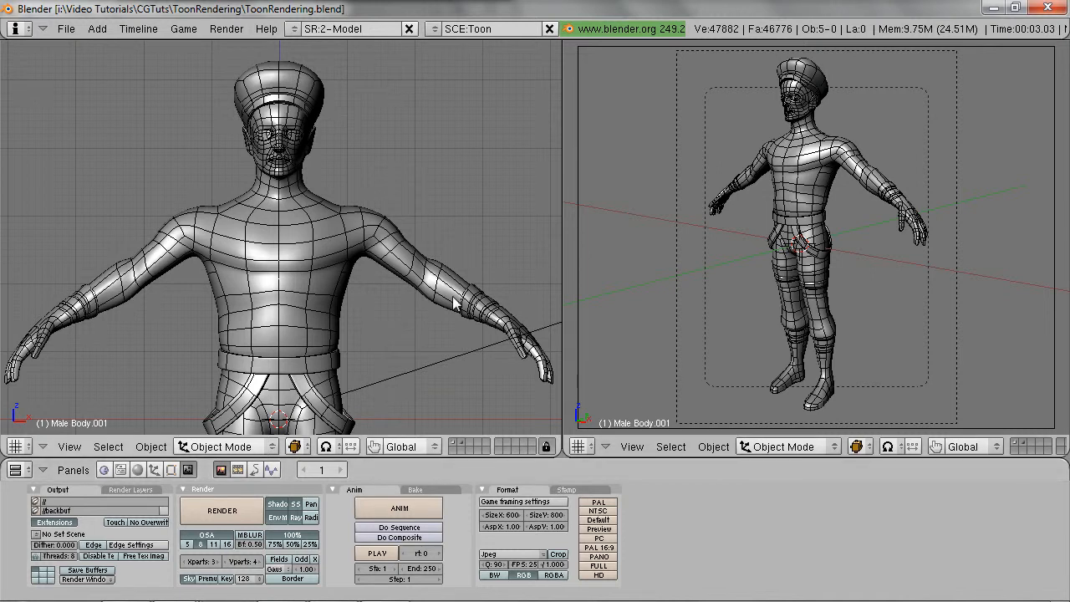
Examine the character model and its separate objects in the viewport, toggling the selection of everything and leaving nothing selected.
scroll(458, 309, "down", 2)
scroll(455, 306, "down", 1)
right_click(332, 247)
middle_click_drag(363, 233, 336, 247)
key("a")
right_click(429, 315)
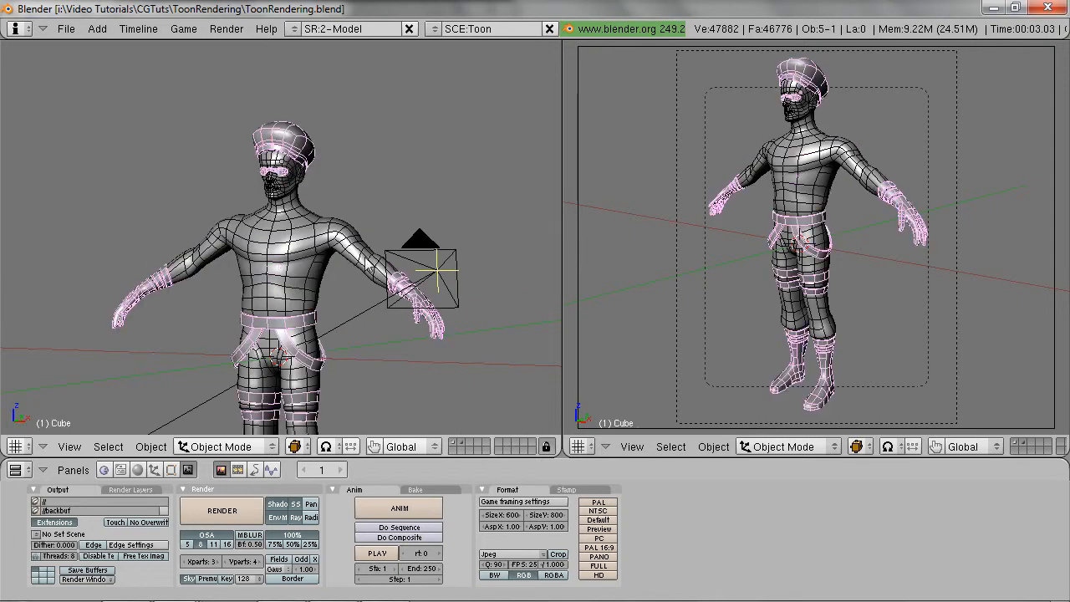
key("a")
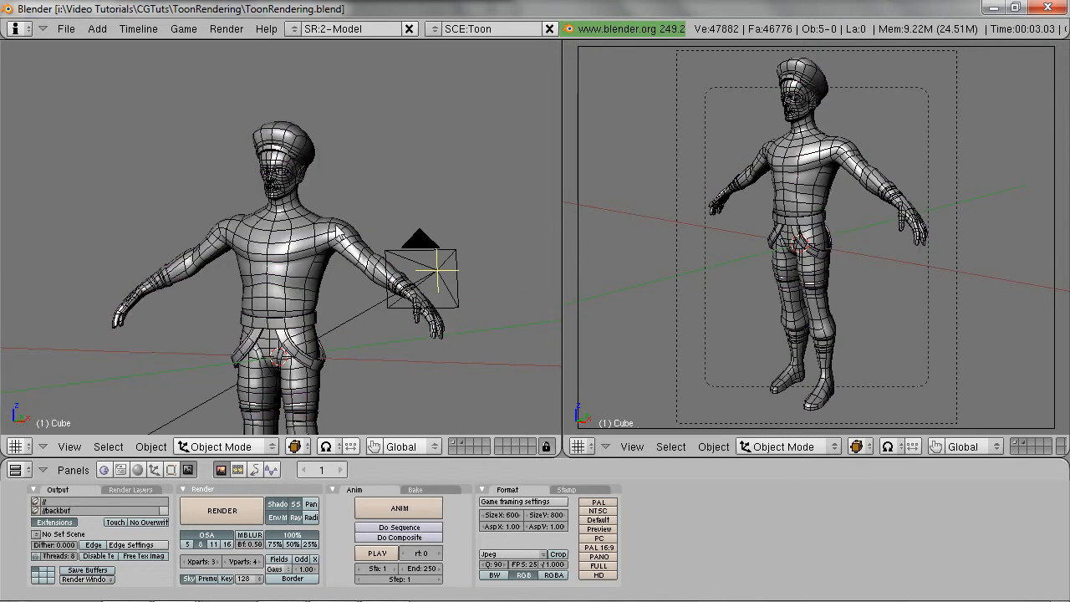
scroll(338, 231, "down", 1)
middle_click_drag(317, 265, 326, 235, "shift")
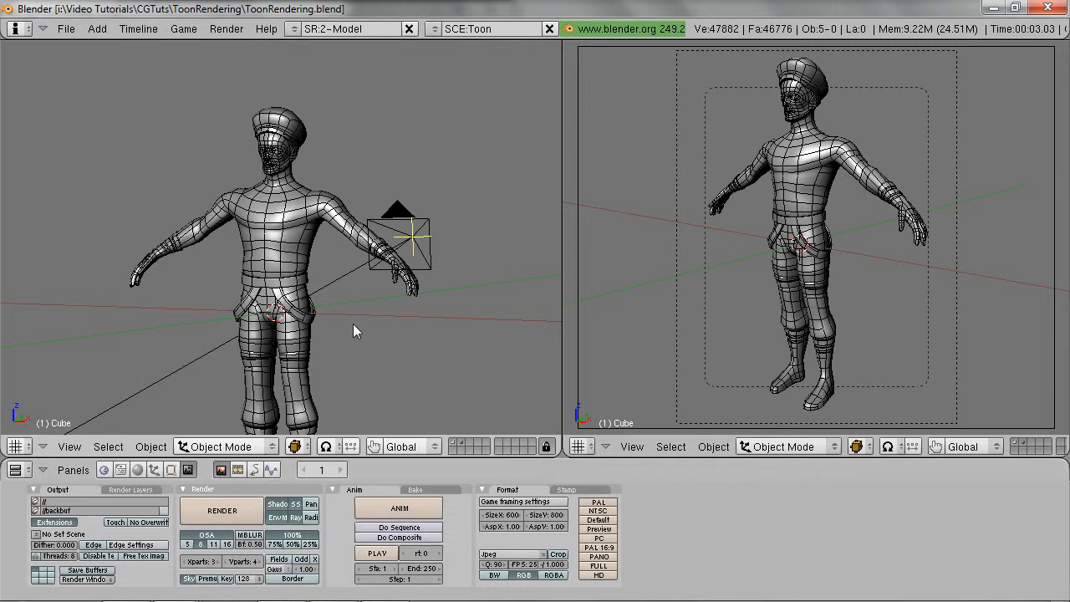
middle_click_drag(330, 334, 356, 299)
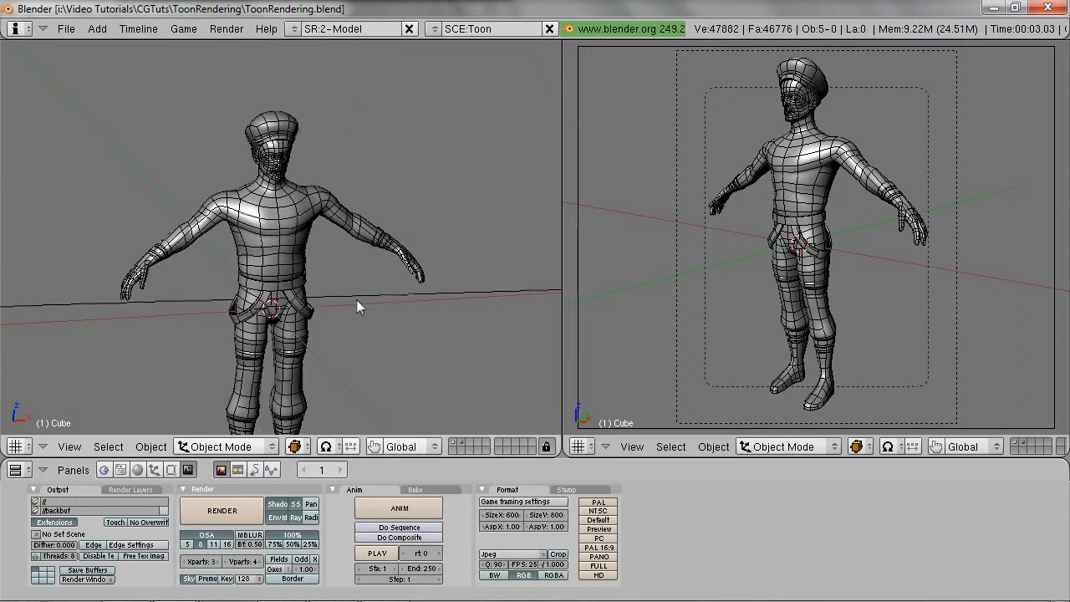
scroll(356, 301, "down", 1)
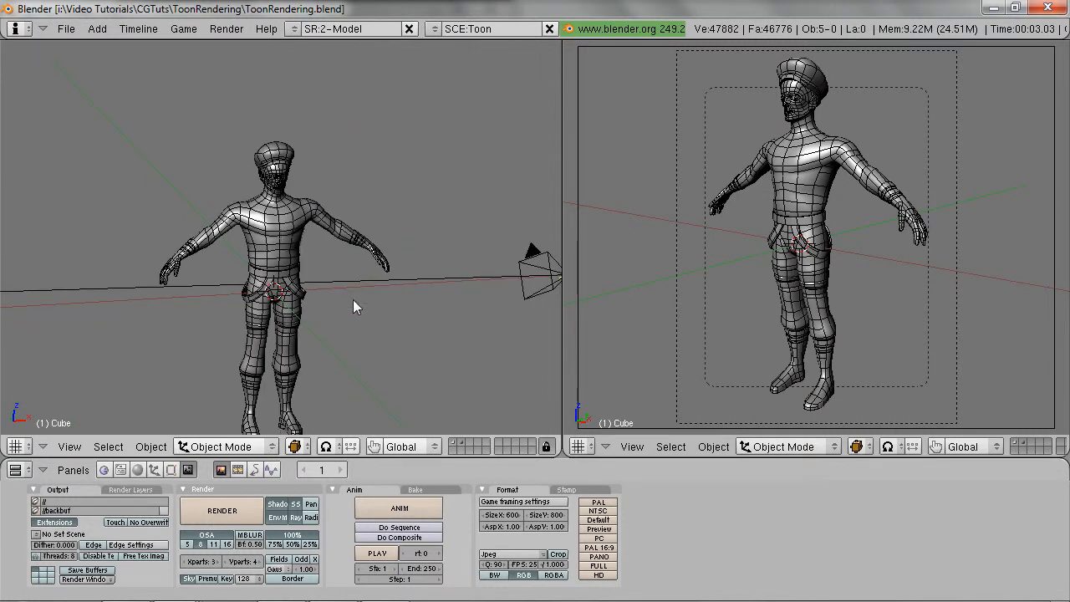
Test-render the unlit scene from the camera and dismiss the render.
key("F12")
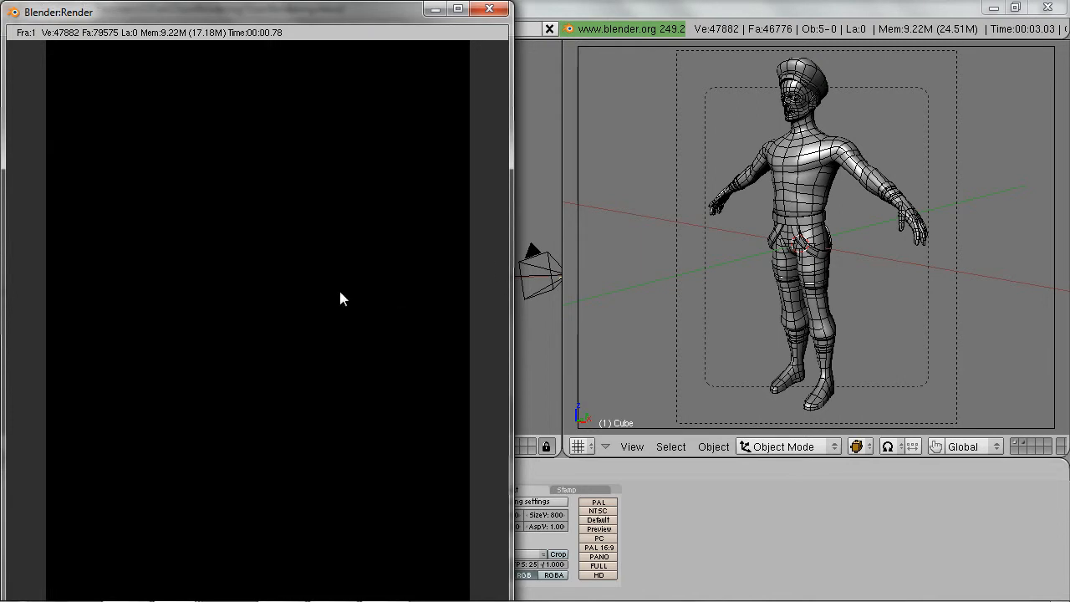
left_click(666, 501)
scroll(373, 380, "down", 3)
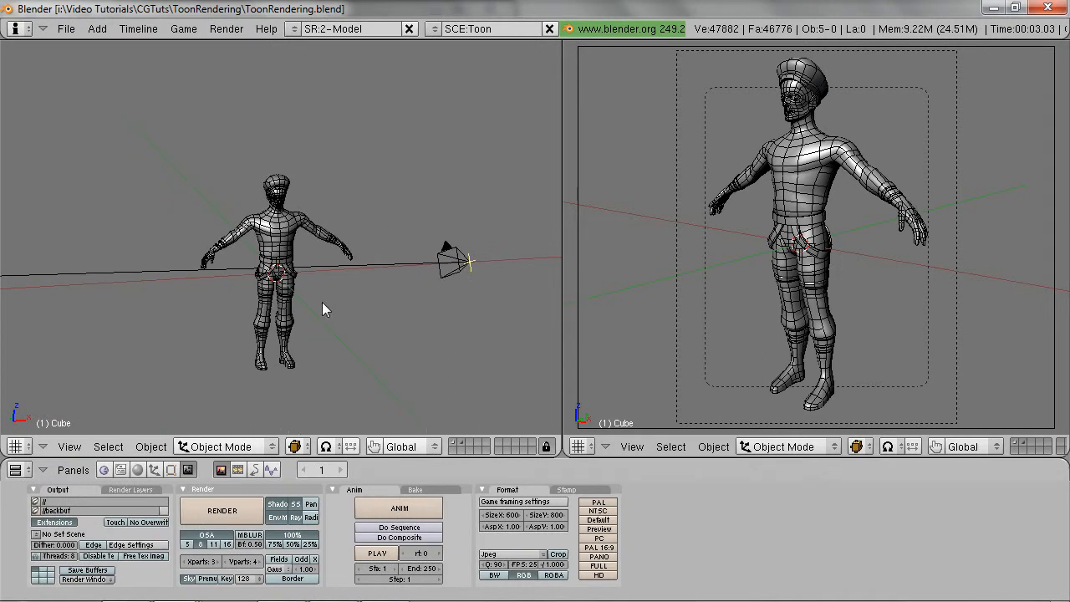
Add a new world to the scene in the world shading settings.
left_click(137, 470)
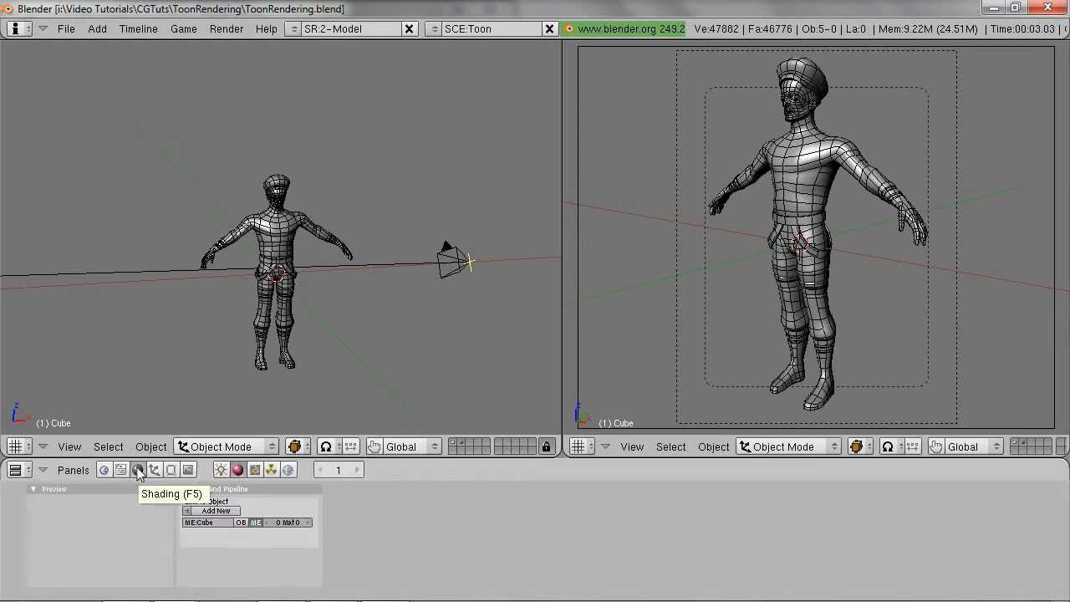
left_click(288, 469)
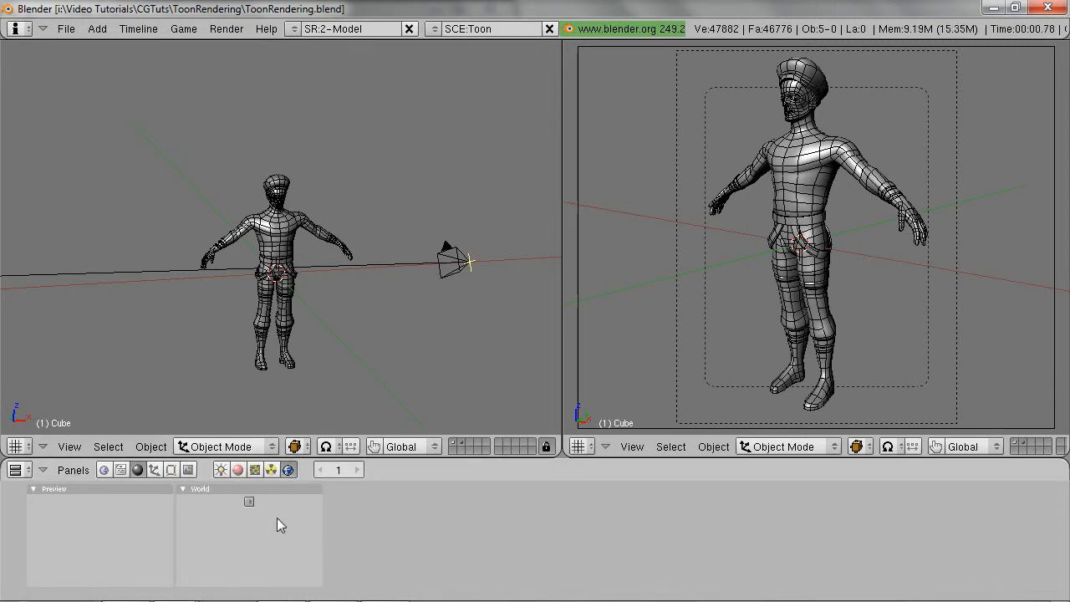
left_click(250, 502)
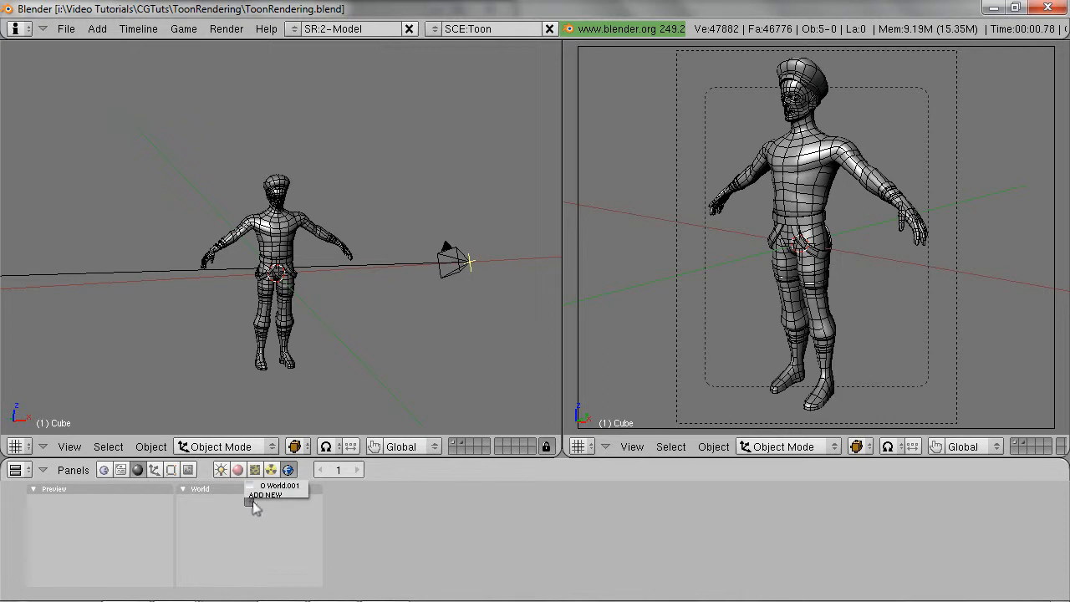
left_click(260, 501)
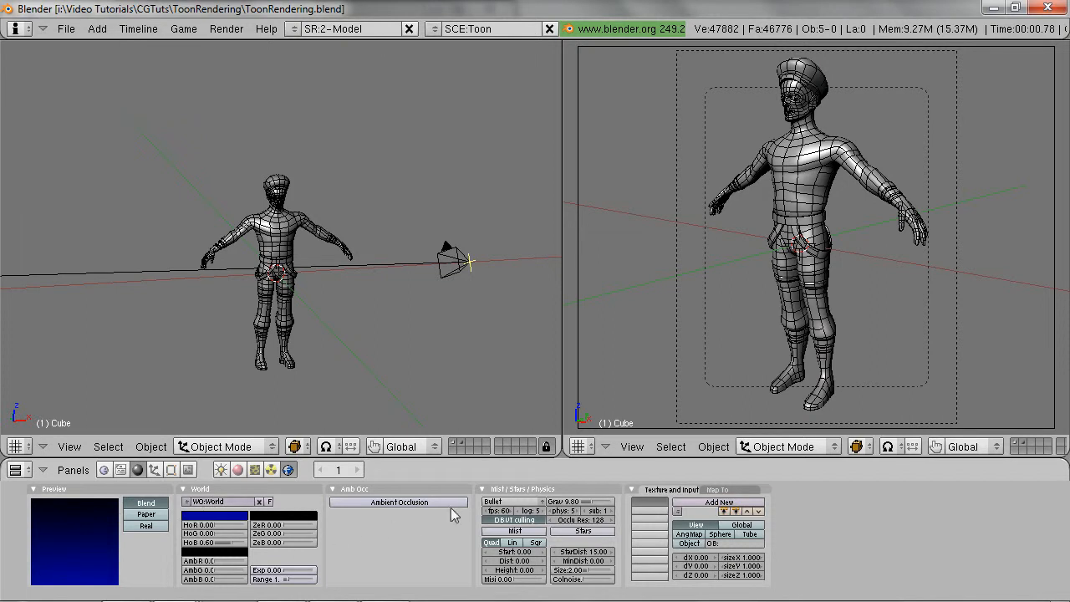
Set the world's horizon colour to white (1.00, 1.00, 1.00) and turn off the Blend sky.
left_click(226, 515)
left_click_drag(265, 505, 267, 507)
left_click(292, 516)
left_click(145, 502)
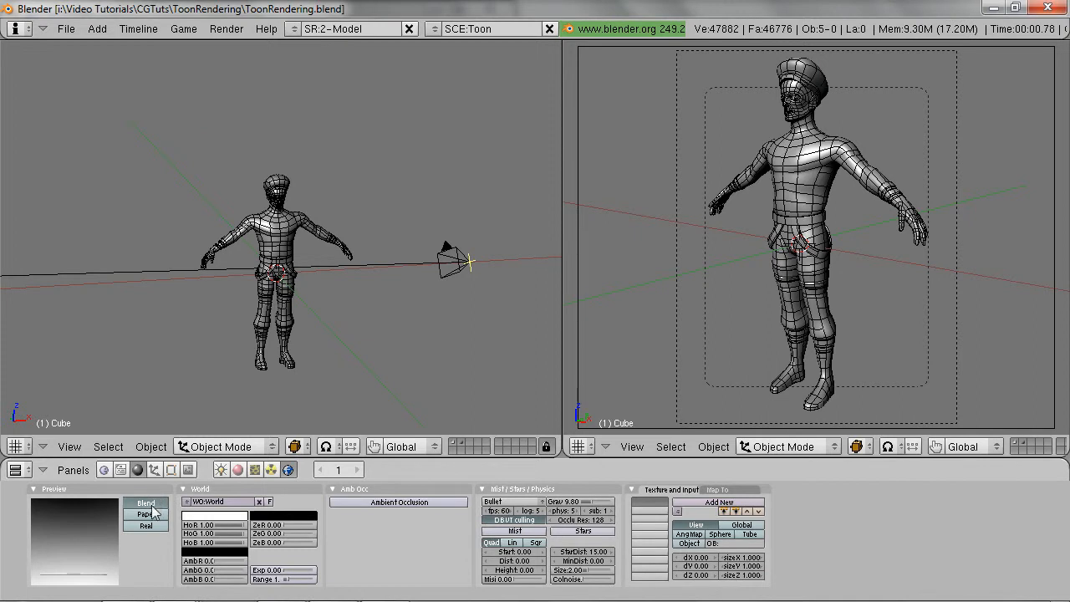
Enable ambient occlusion with the Approximate gather method, the Both mode and an energy of 0.5.
left_click(402, 503)
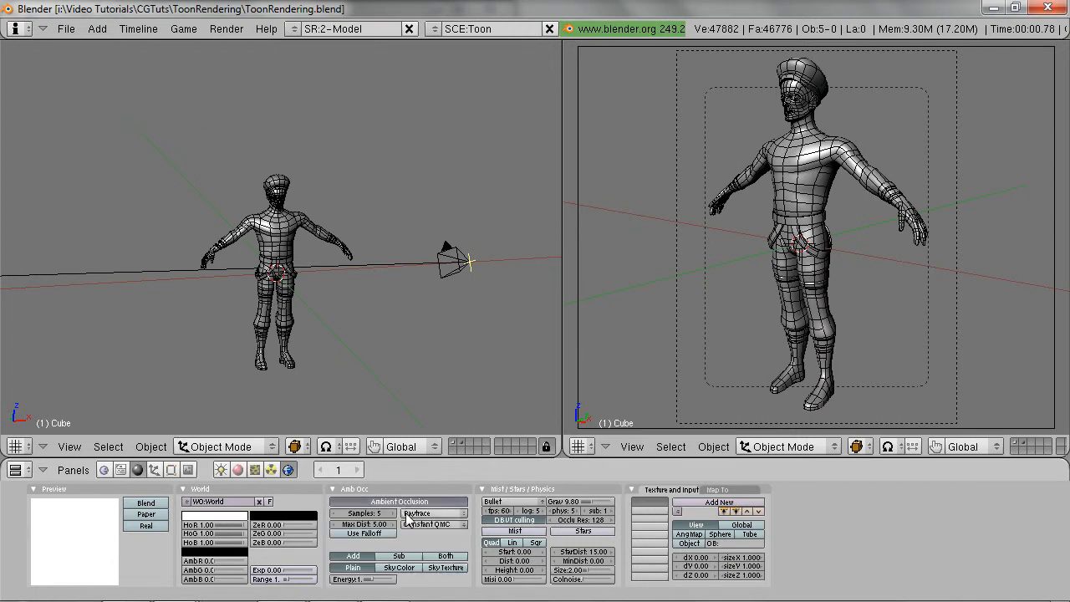
left_click(435, 513)
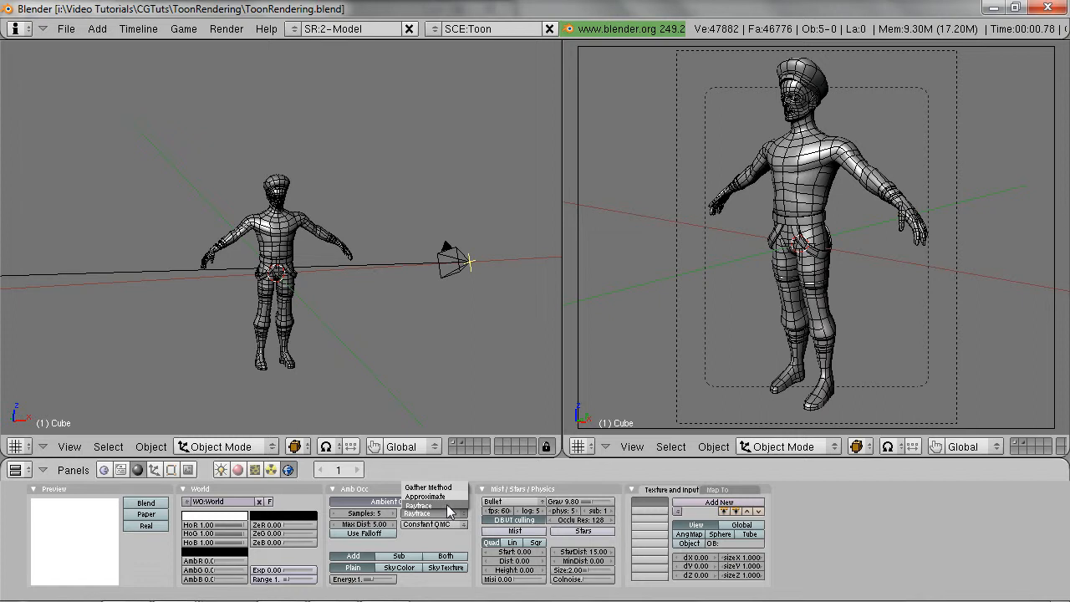
left_click(449, 497)
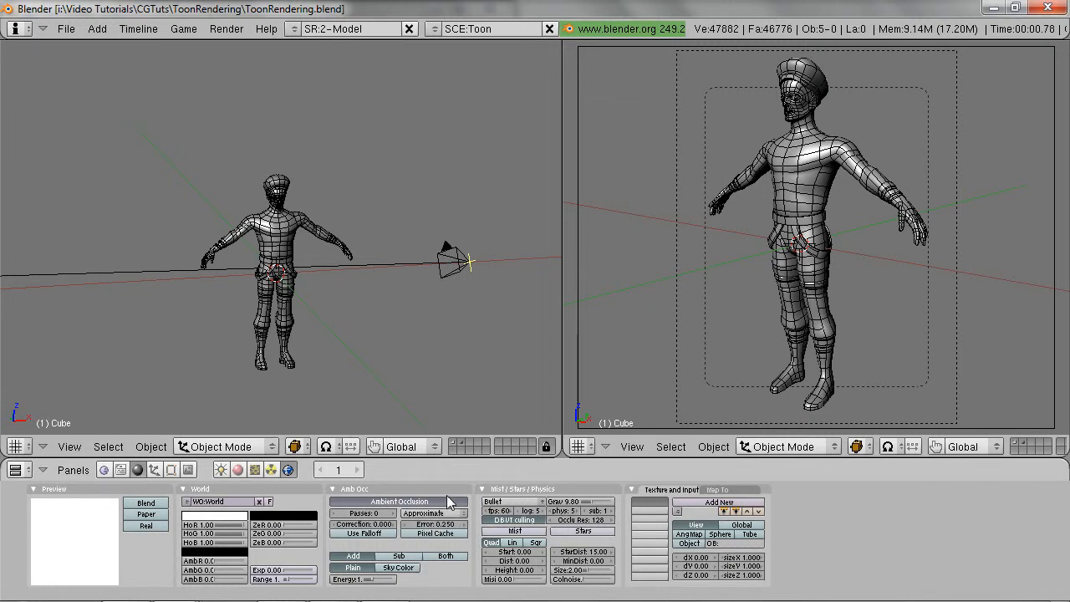
left_click(443, 556)
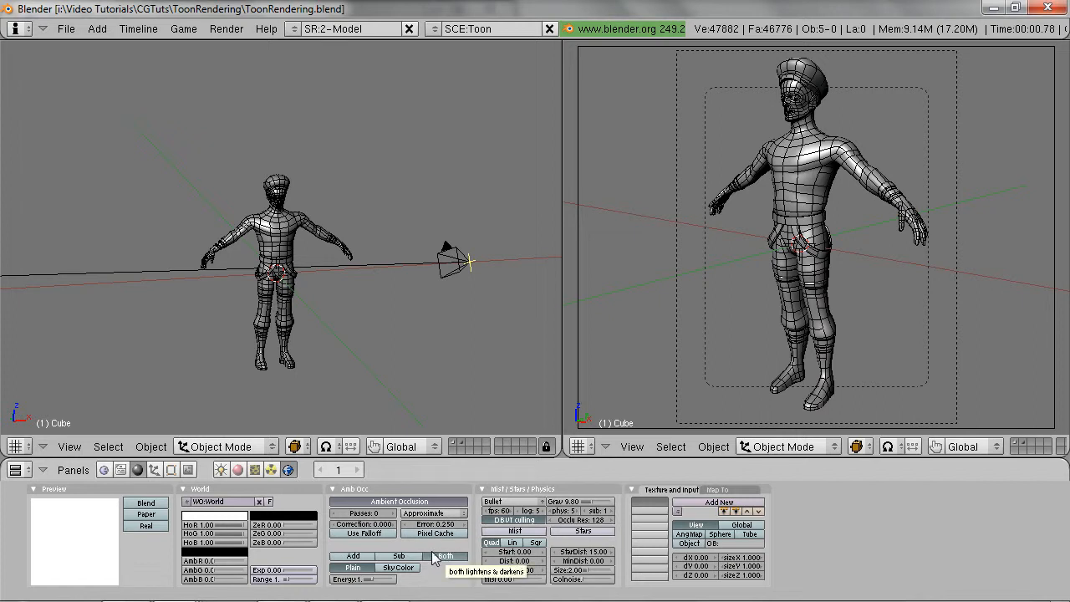
left_click(350, 580)
type("0.5")
key("Return")
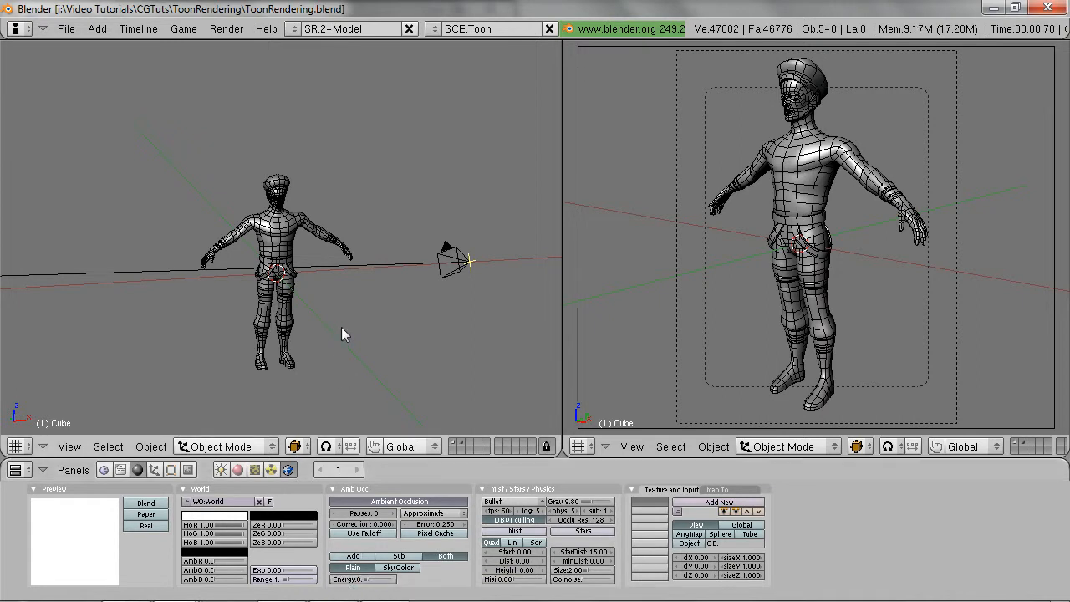
Render the character to check the ambient occlusion against the white background, and dismiss the render.
key("F12")
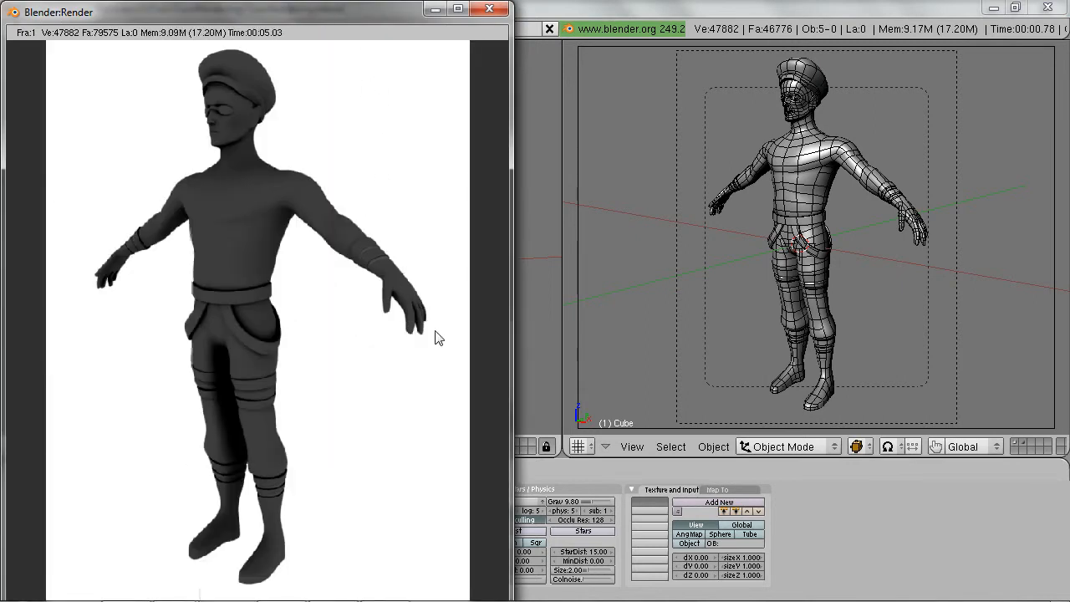
scroll(464, 381, "down", 2)
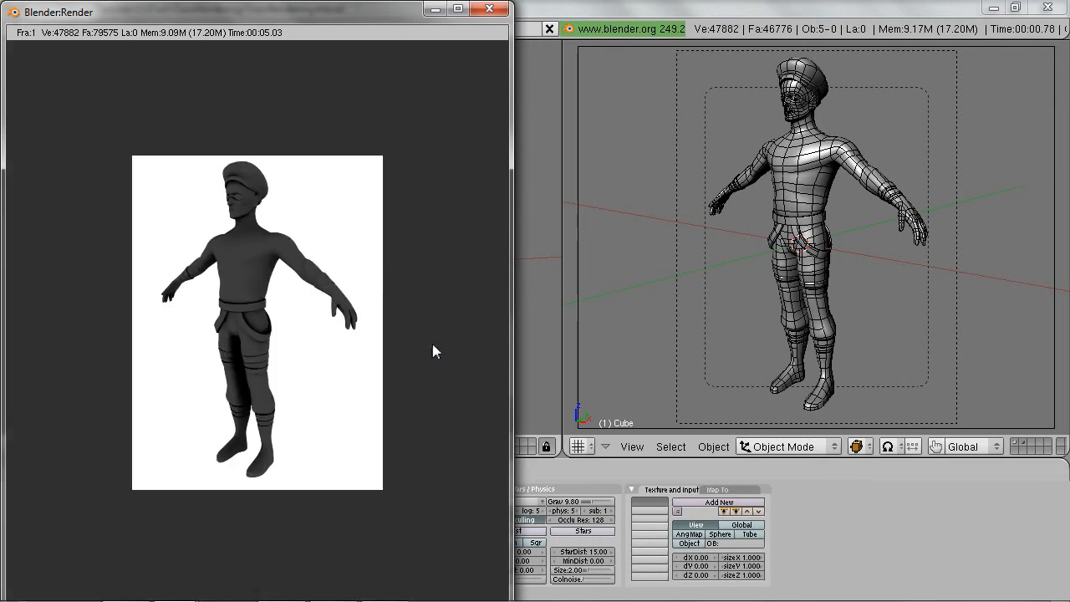
left_click(873, 527)
Add a Spot lamp at the 3D cursor in front view, keeping its original scale.
key("KP_1")
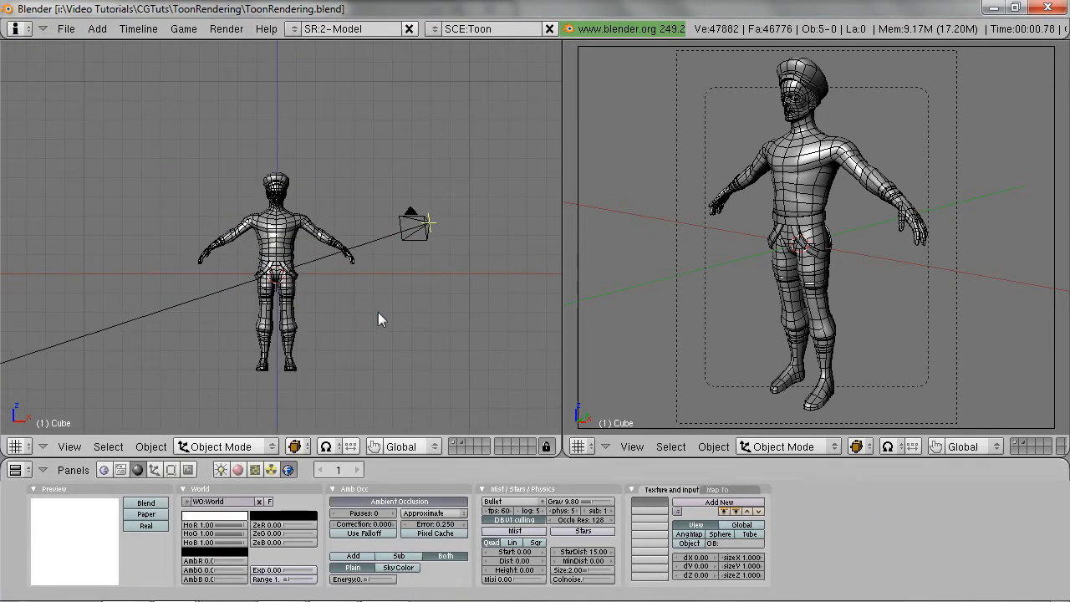
key("space")
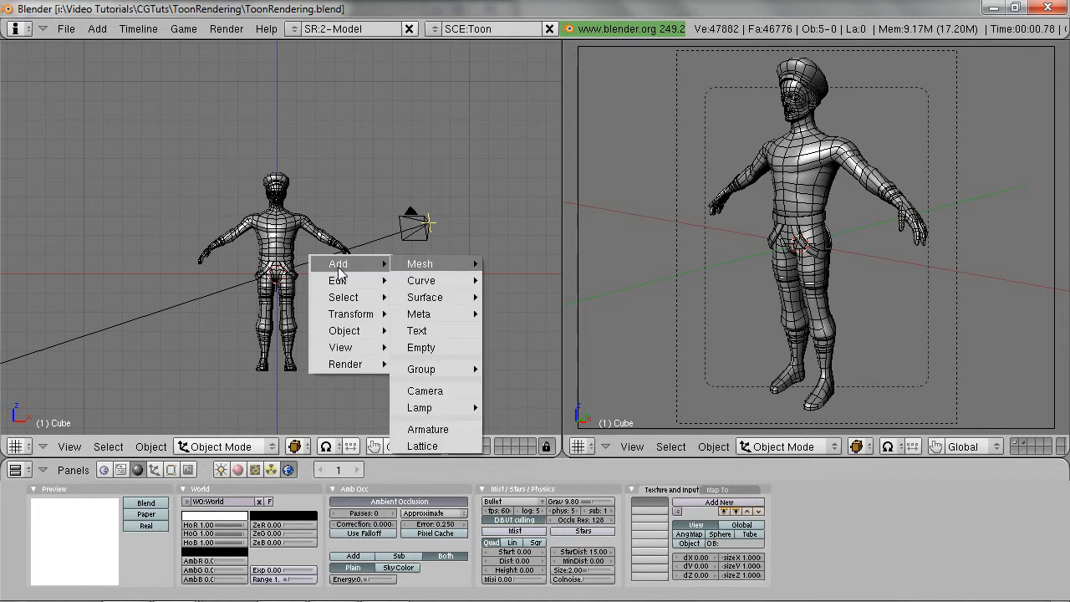
mouse_move(456, 412)
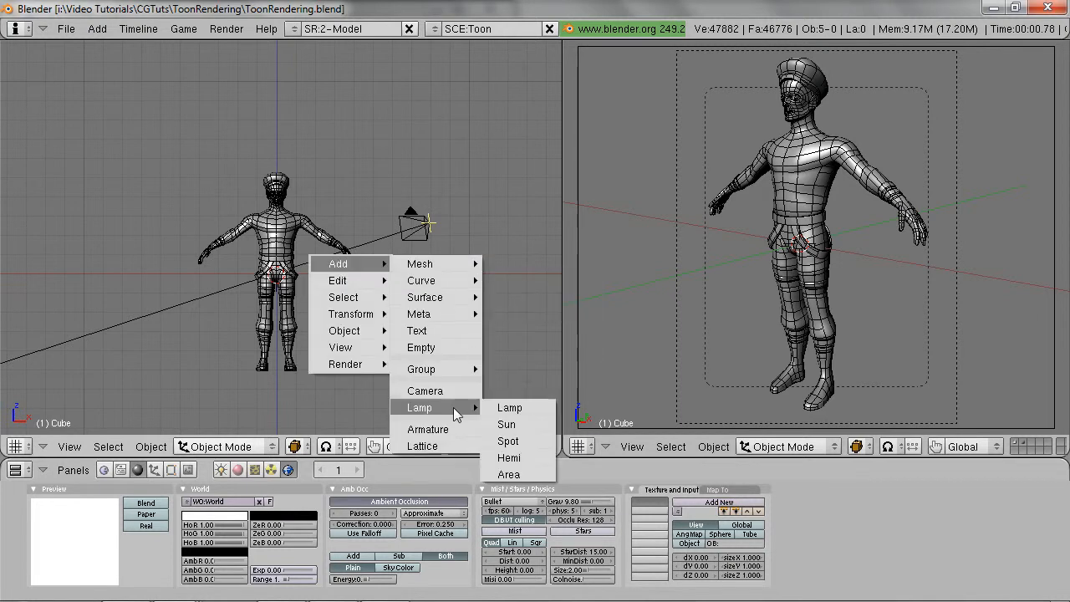
left_click(507, 441)
scroll(327, 253, "down", 2)
key("s")
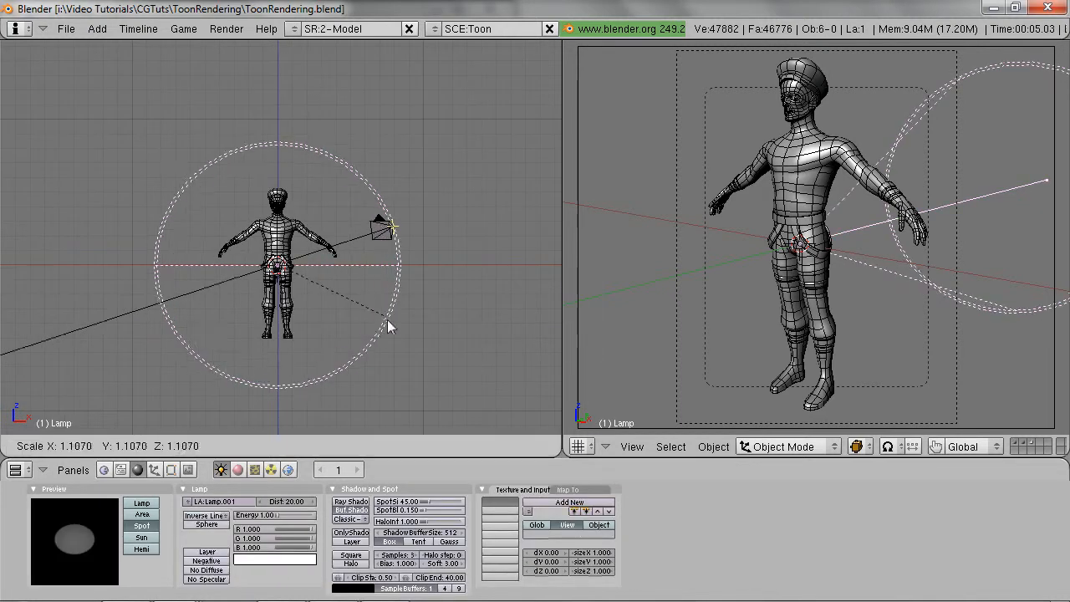
right_click(394, 330)
Move the spot lamp along the global Y axis in side view to stand well in front of the character.
key("KP_3")
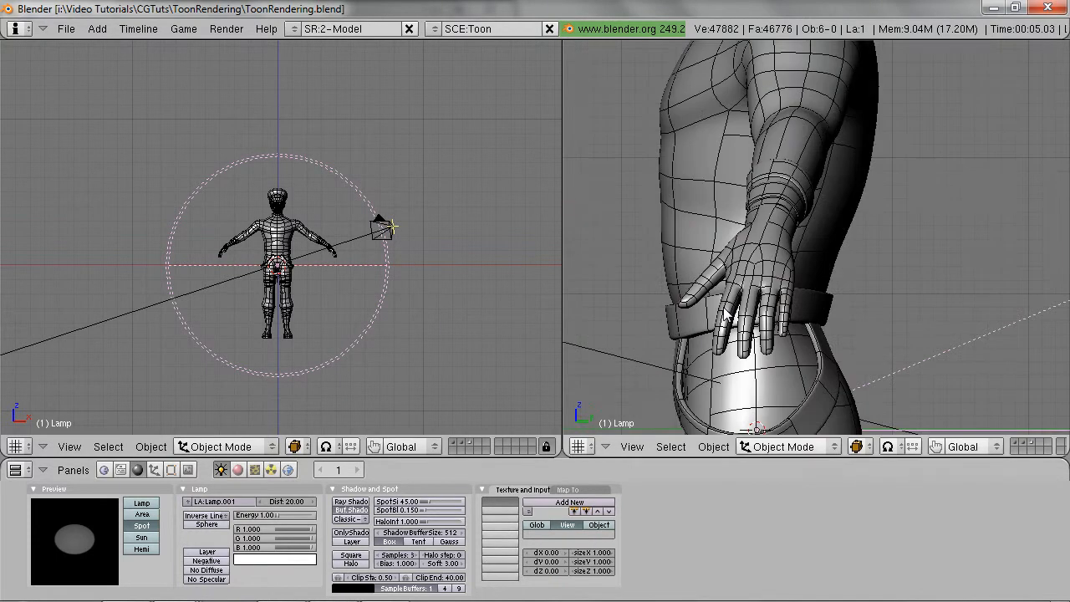
scroll(731, 301, "down", 3)
scroll(739, 298, "down", 6)
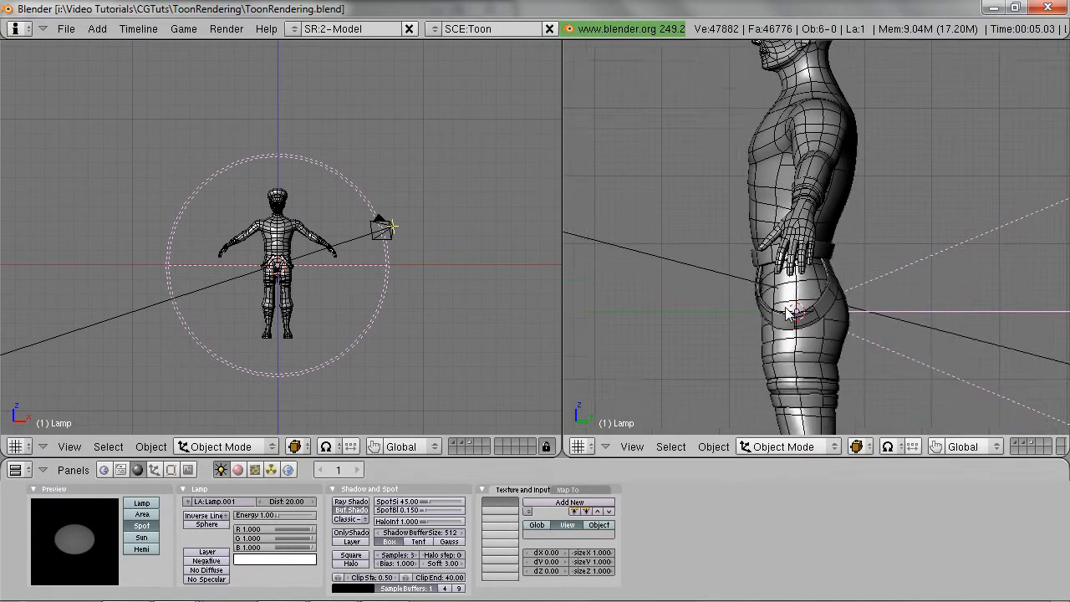
key("g")
key("y")
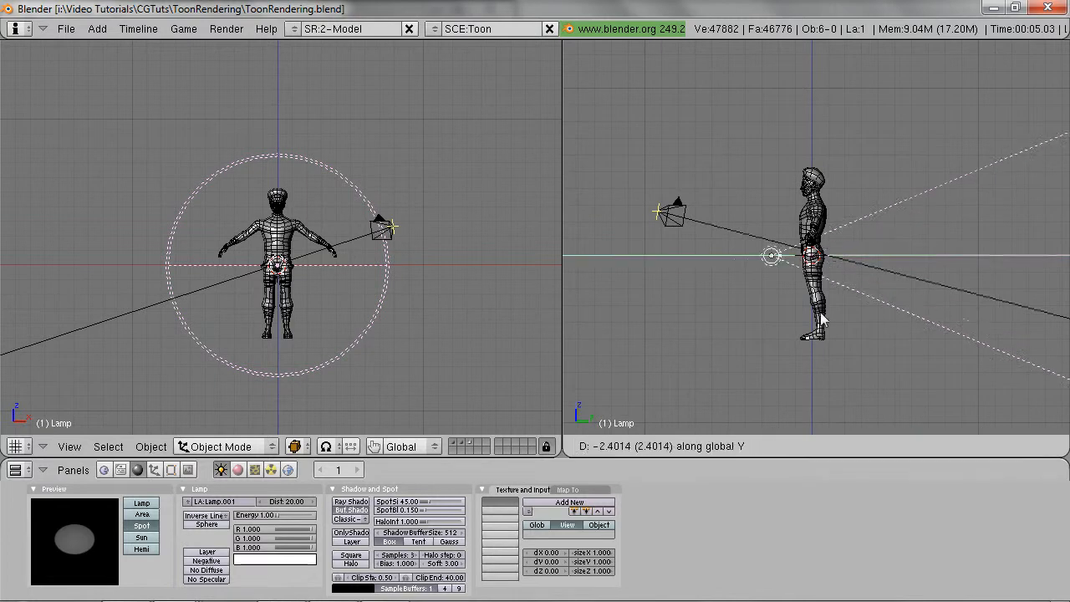
left_click(648, 311)
Enlarge the spot lamp's cone to cover the whole character with margin, and shift the lamp slightly in side view.
key("s")
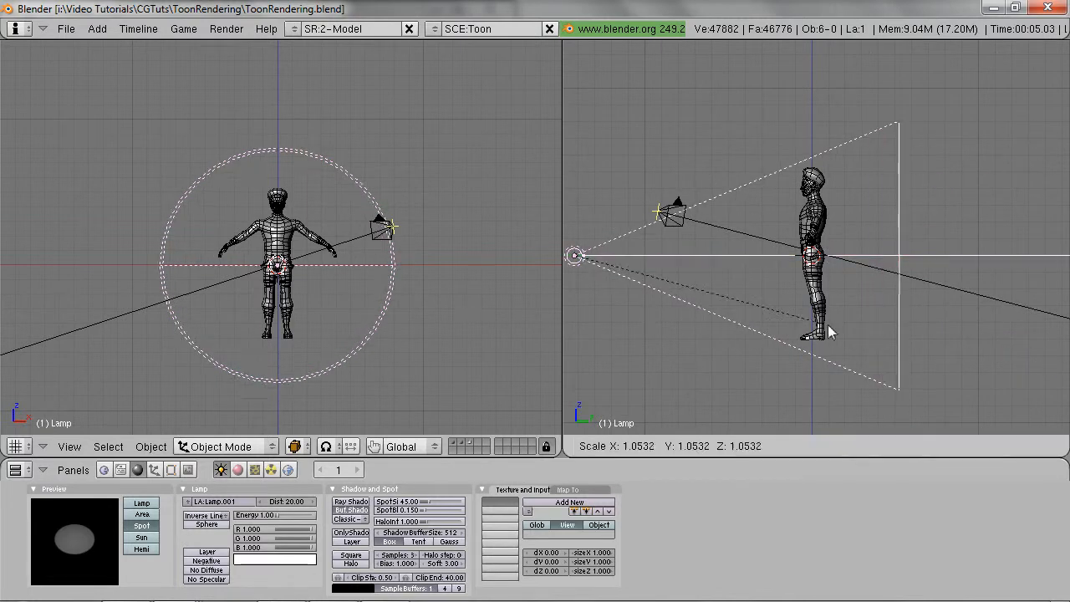
left_click(873, 385)
key("g")
left_click(885, 280)
key("r")
right_click(911, 316)
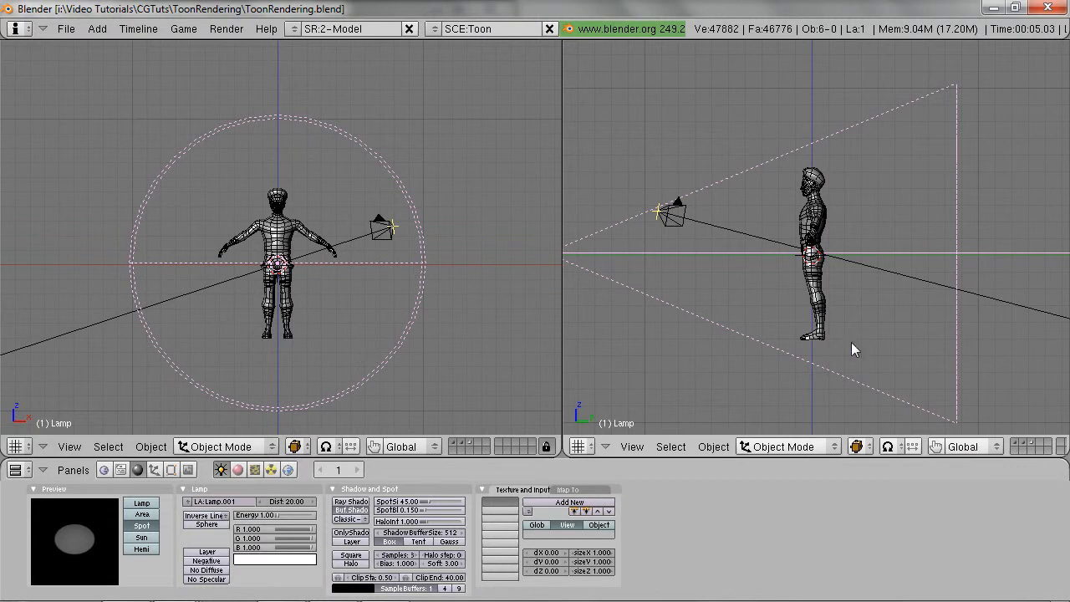
Set the pivot to the 3D cursor and rotate the spot lamp about 43° in side view to shine down from above the front.
key("period")
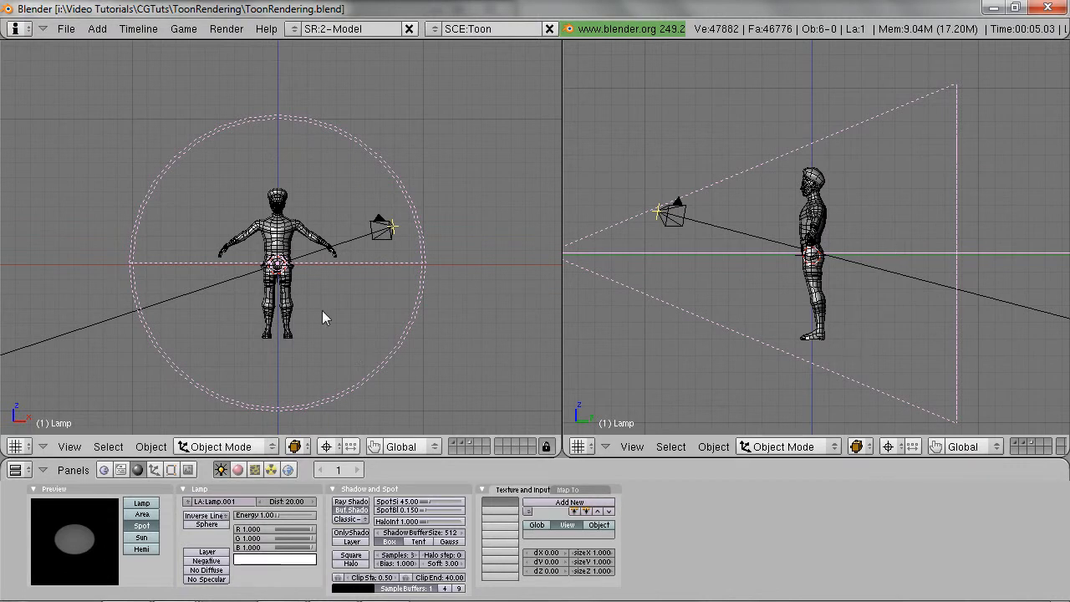
key("Home")
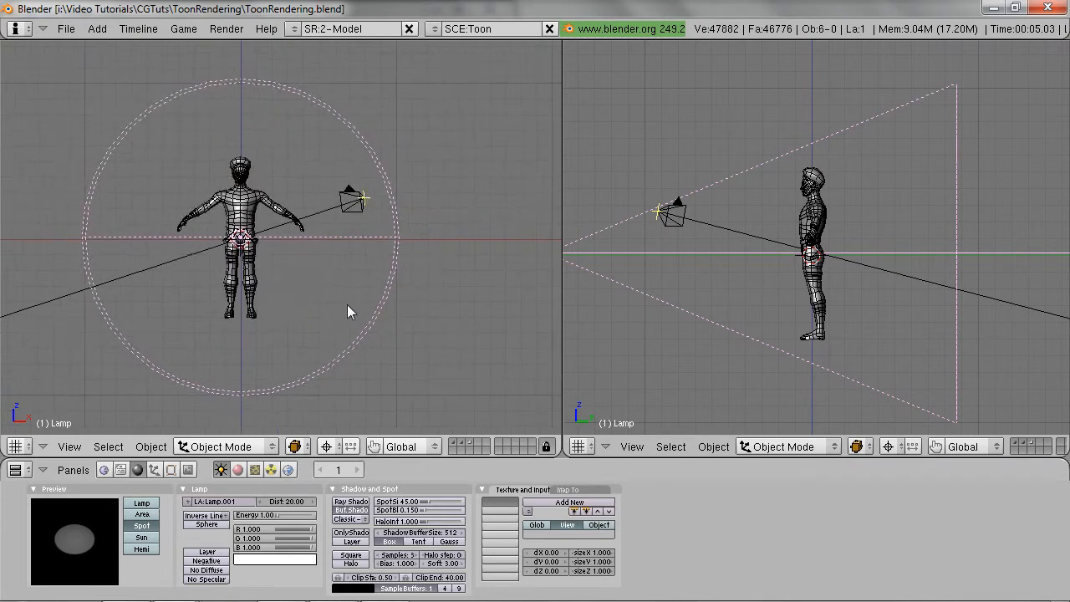
key("r")
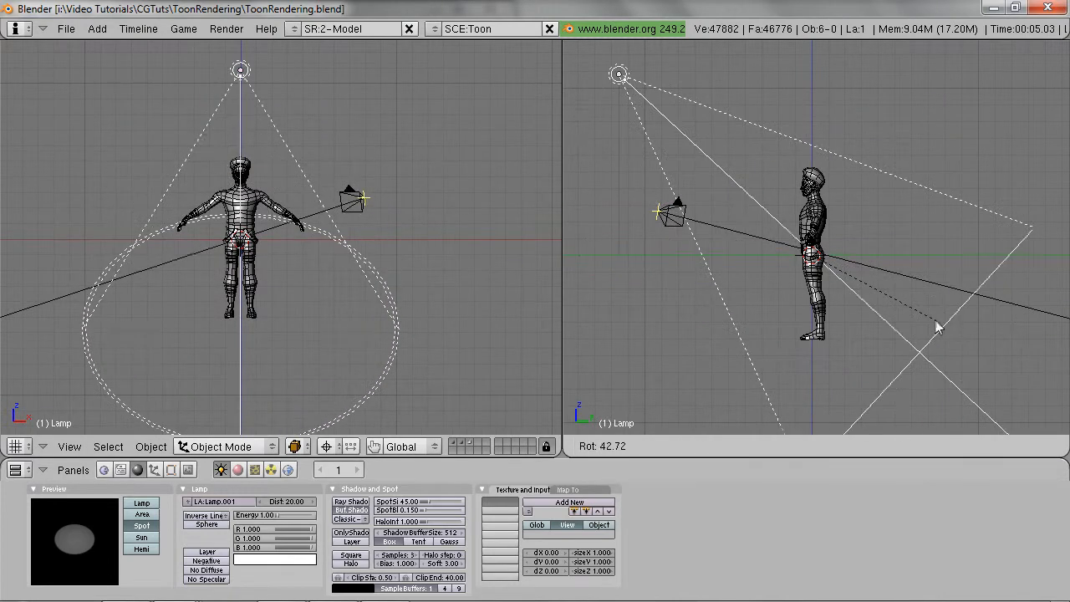
left_click(936, 325)
Swing the spot lamp around the Z axis toward the camera's side and scale it slightly outward from the 3D cursor.
key("r")
key("z")
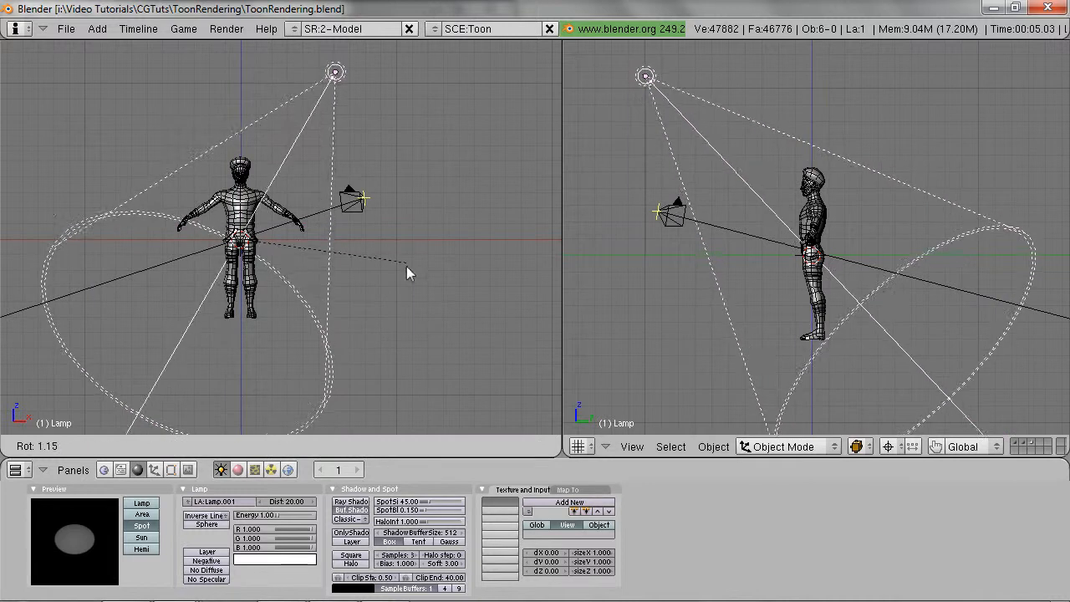
left_click(408, 315)
key("s")
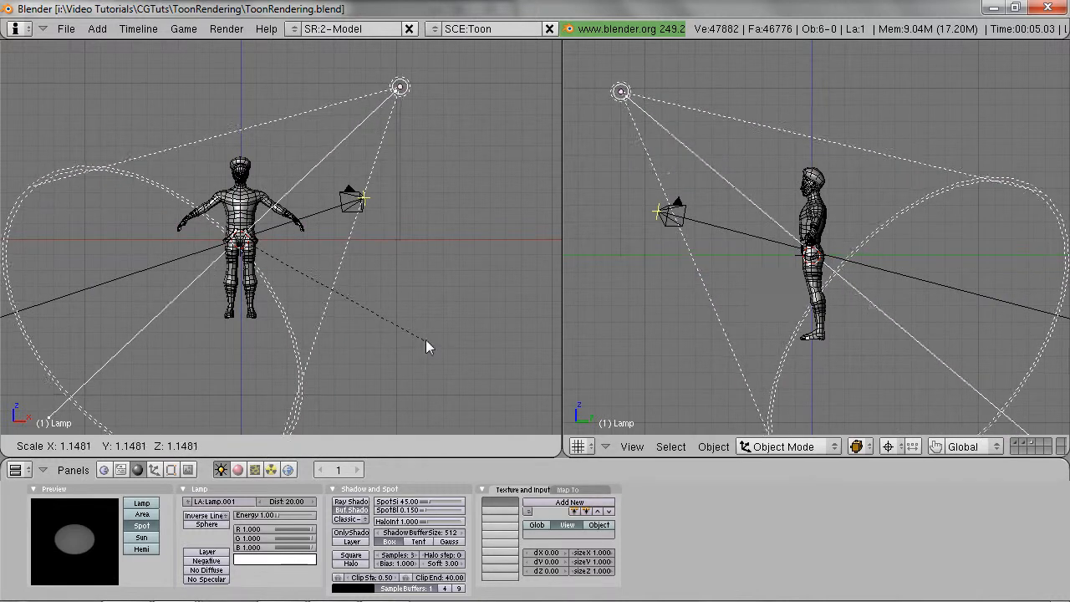
left_click(421, 328)
Render the character to check the spot lamp's lighting, and dismiss the render.
key("F12")
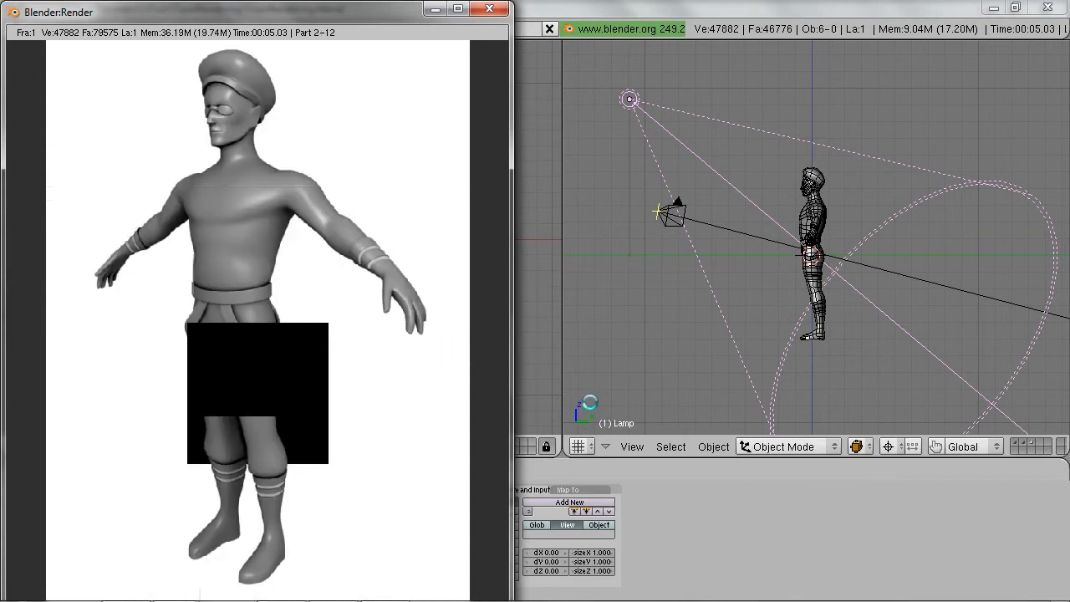
scroll(399, 443, "up", 1)
left_click(691, 546)
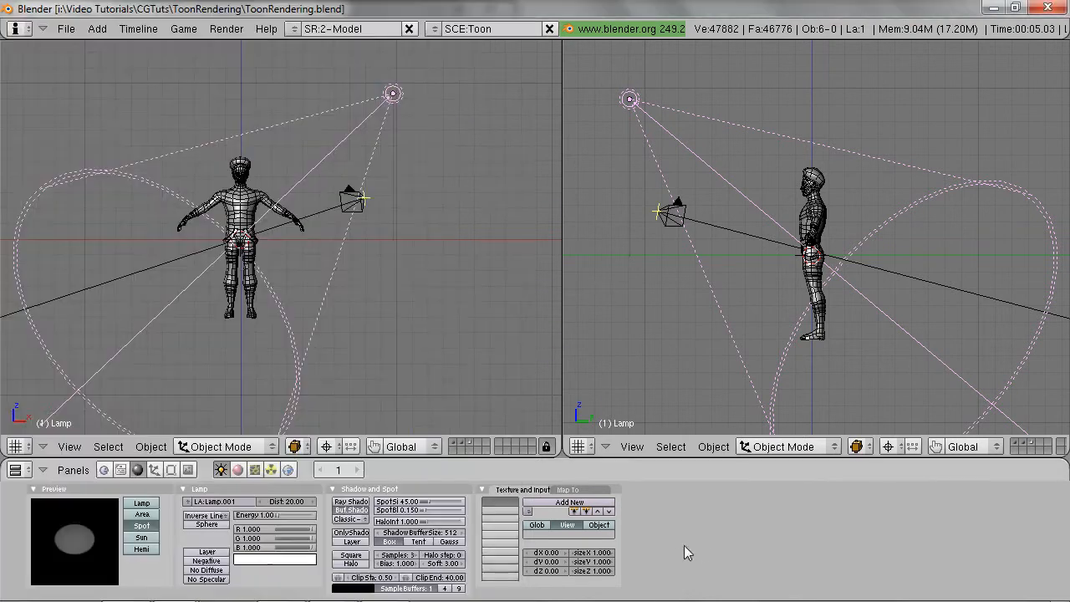
Switch the spot lamp to ray shadows and set its energy to 1.50.
left_click(351, 501)
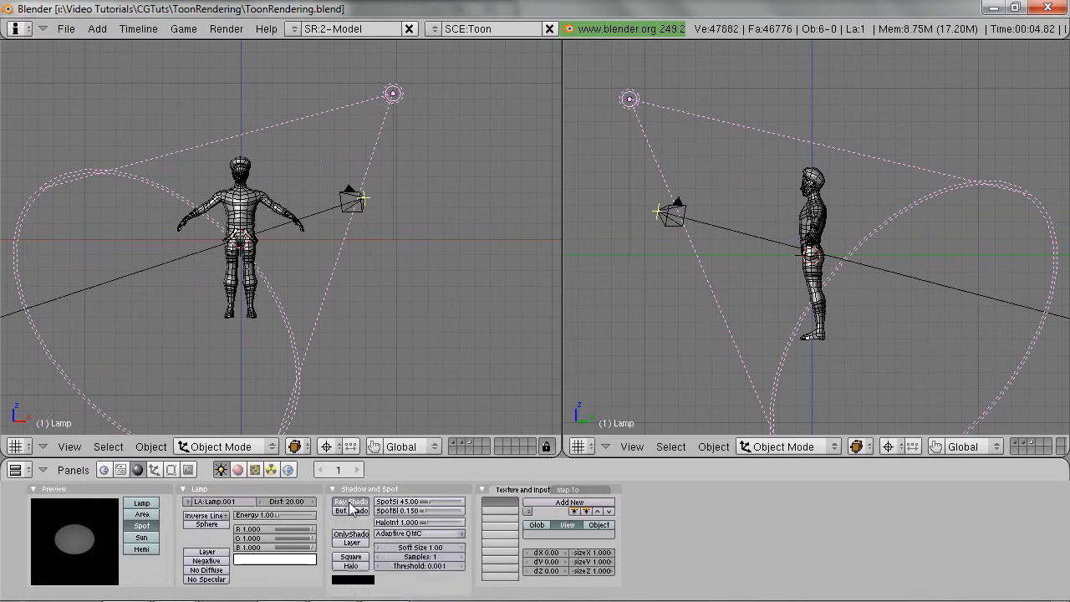
left_click(271, 516)
type("1")
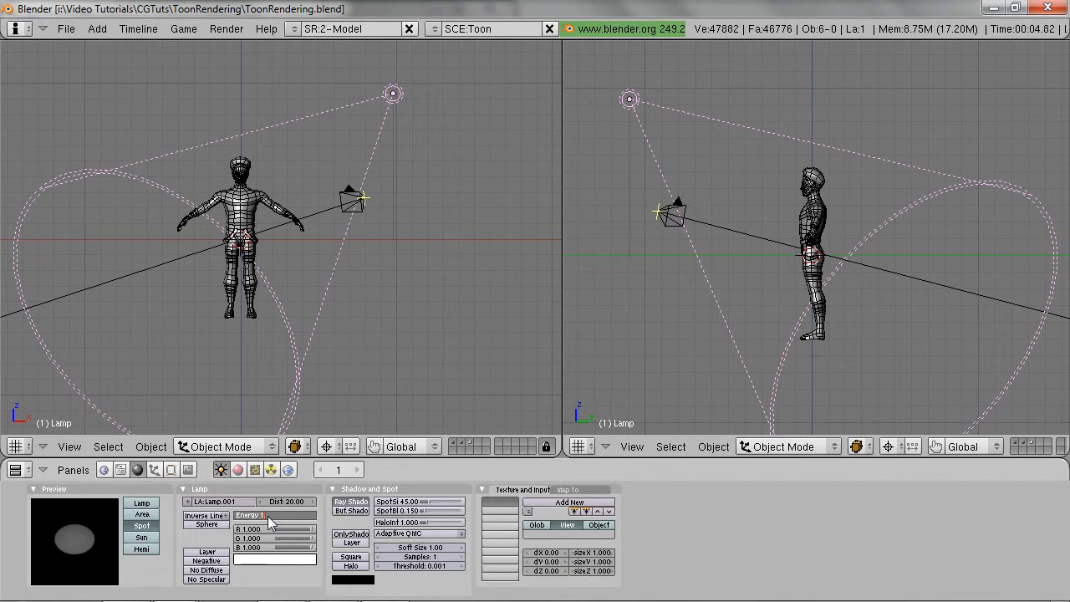
key("Return")
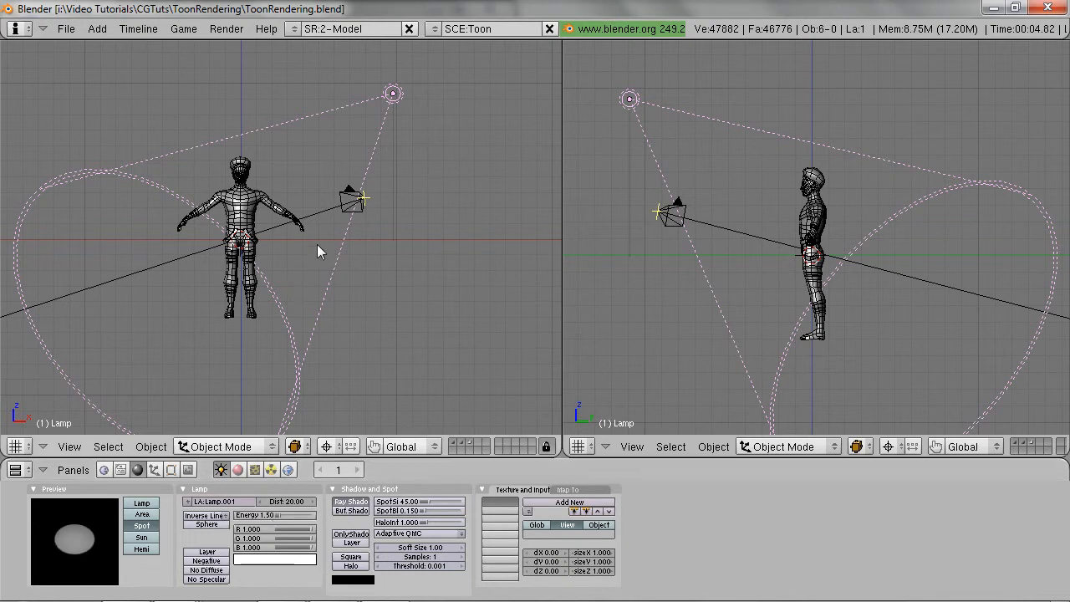
Set the render size to 75%, render the character to check the lighting, and dismiss the render.
left_click(187, 469)
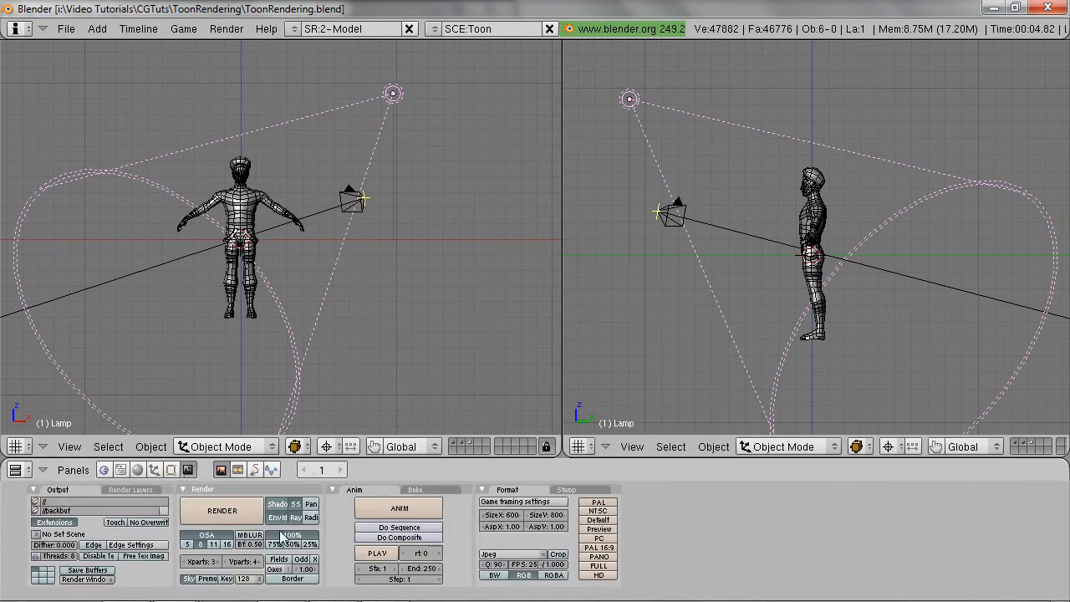
key("F12")
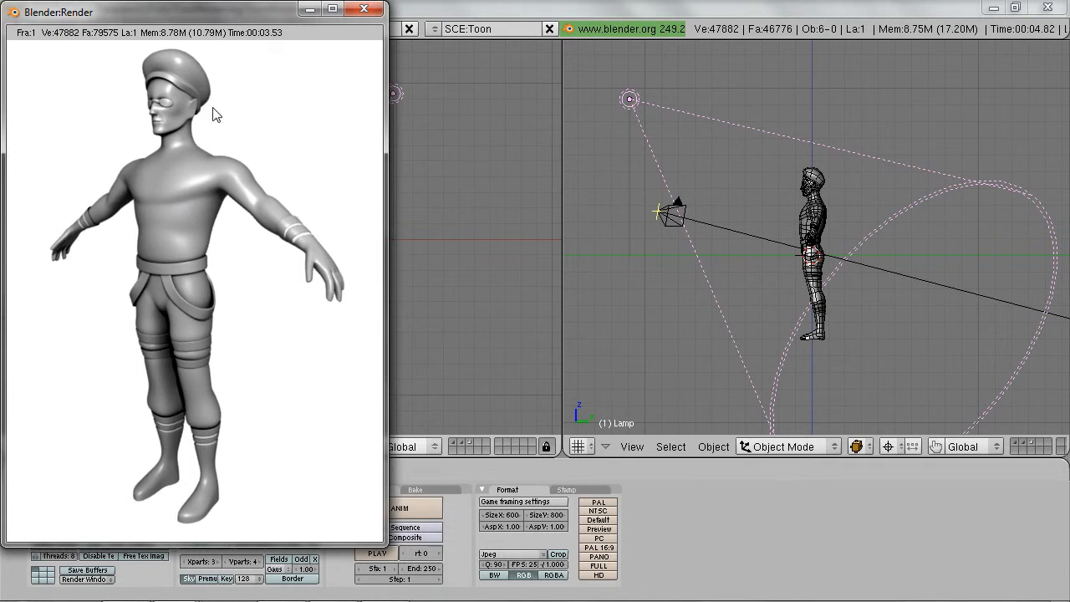
left_click(676, 486)
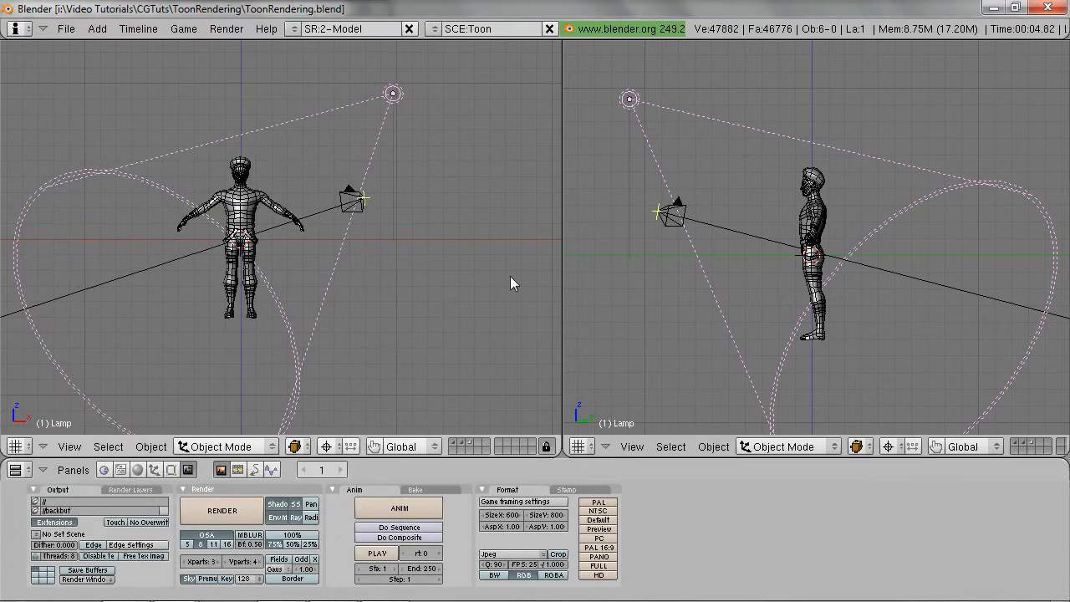
Select the Male Body mesh and add a new material to it named Skin.
right_click(259, 213)
scroll(279, 223, "up", 5)
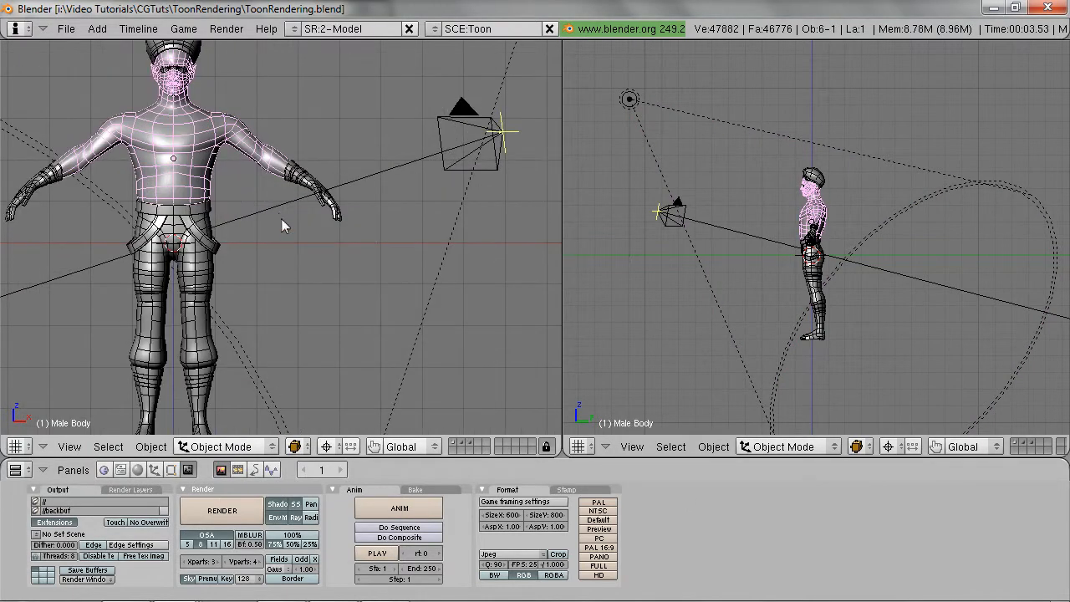
middle_click_drag(266, 228, 392, 337, "shift")
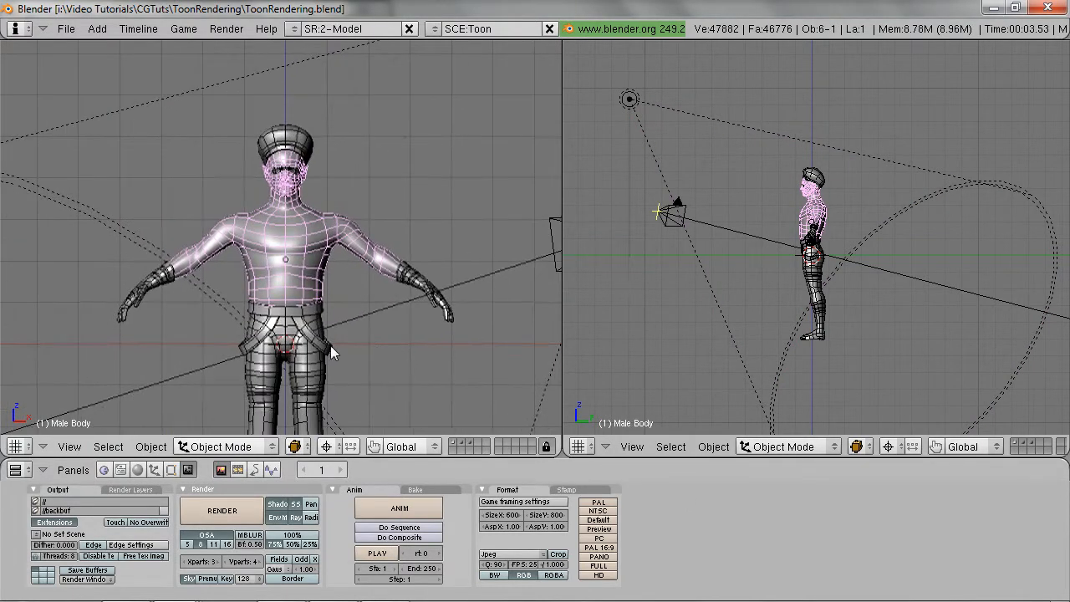
left_click(137, 469)
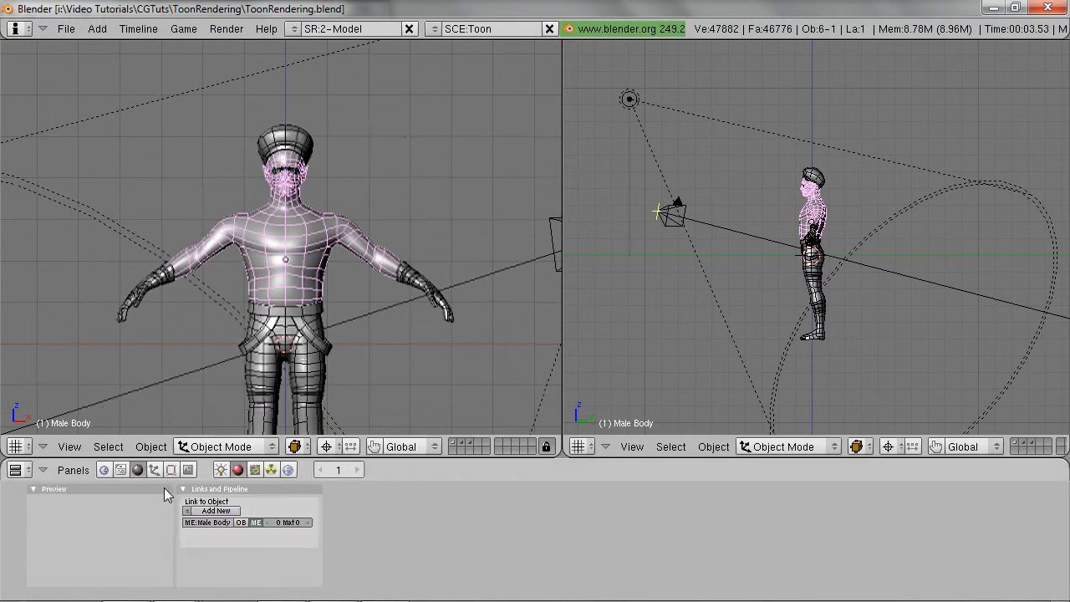
left_click(229, 512)
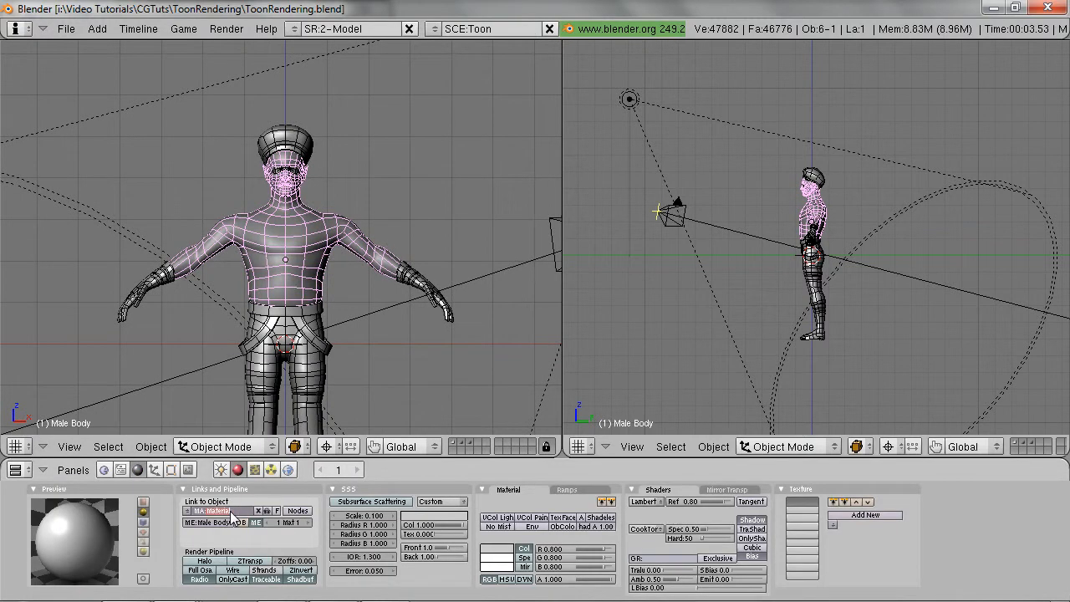
type("Skin")
key("Return")
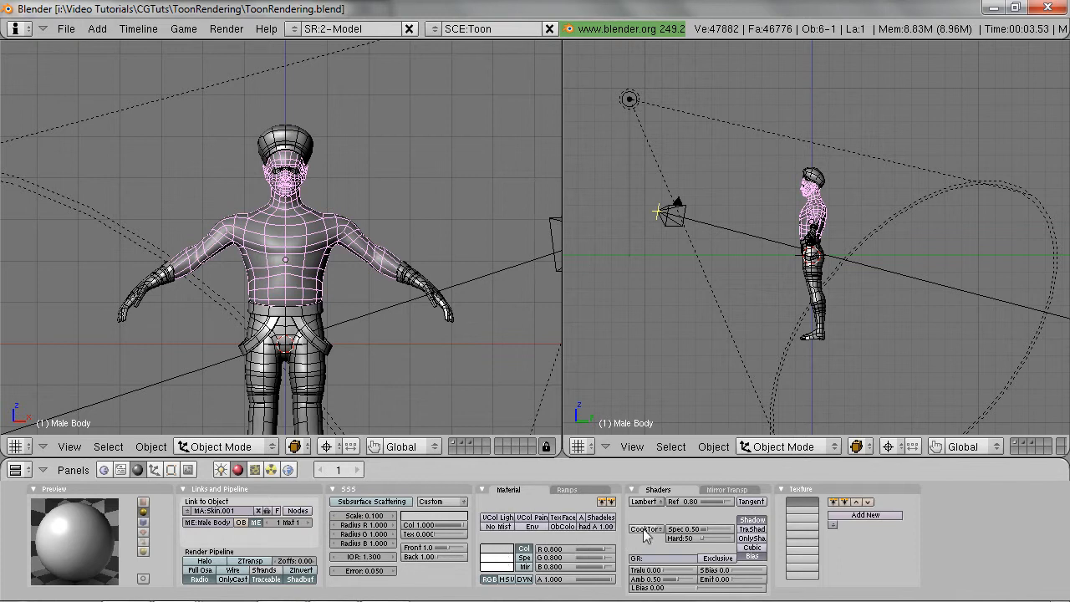
Set the skin material's diffuse colour to a beige skin tone of about R 0.826, G 0.706, B 0.643.
left_click(644, 501)
left_click(650, 528)
left_click(494, 551)
left_click(485, 539)
left_click_drag(552, 528, 558, 513)
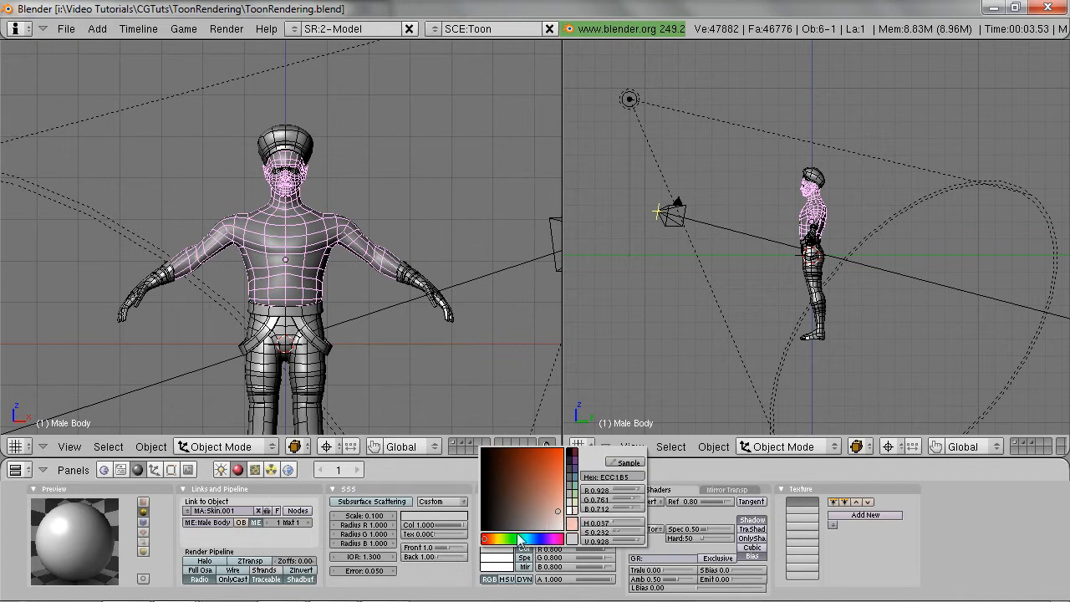
left_click(486, 539)
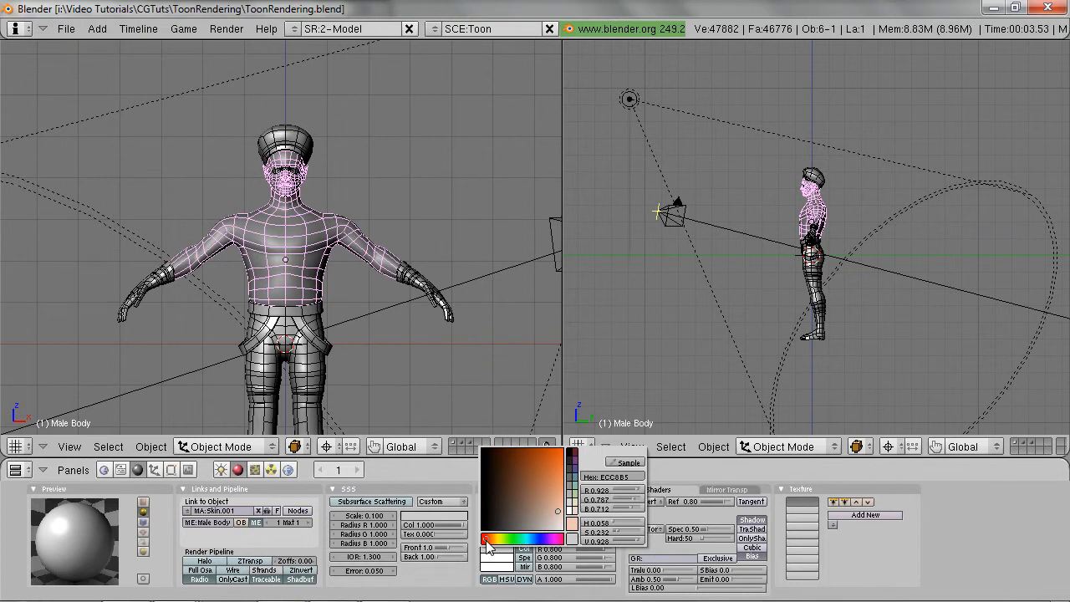
left_click(504, 551)
left_click(551, 511)
left_click_drag(550, 512, 549, 512)
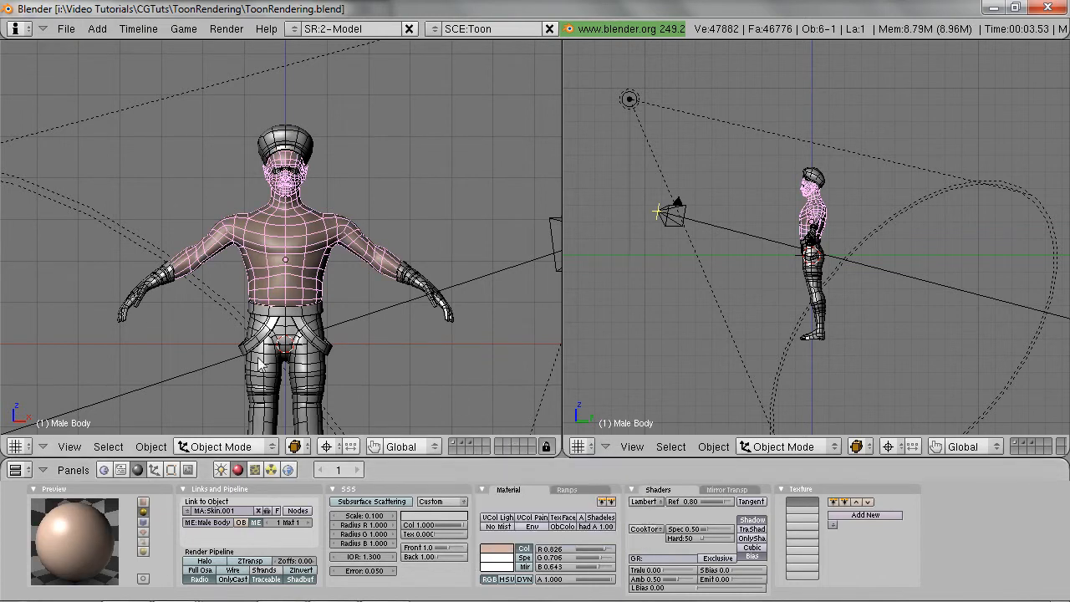
Check the skin tone in a test render, and lighten the diffuse colour to about R 0.907, G 0.782, B 0.715.
key("F12")
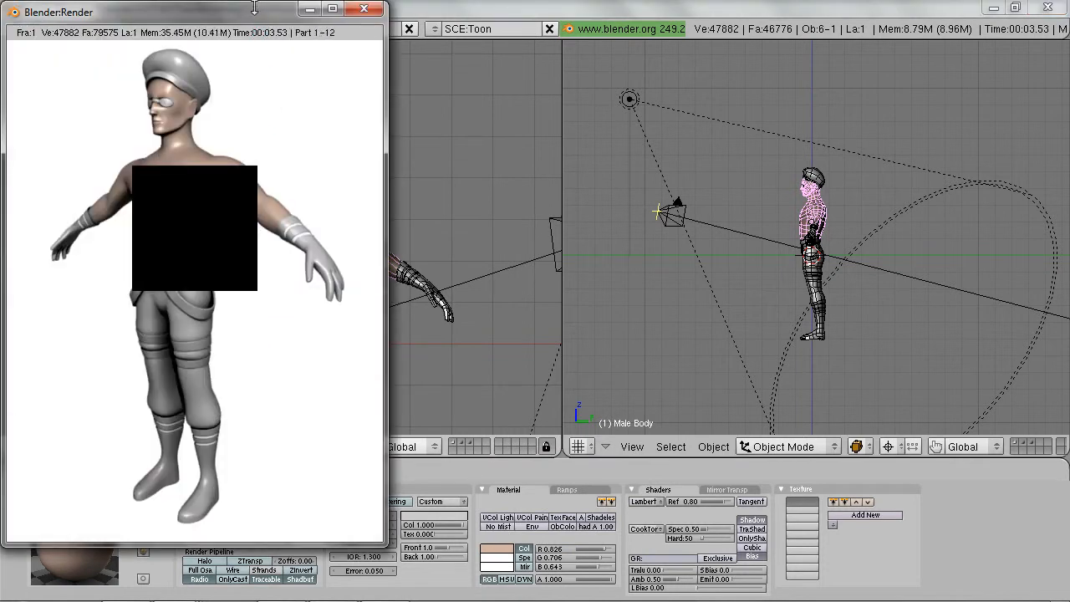
left_click(512, 477)
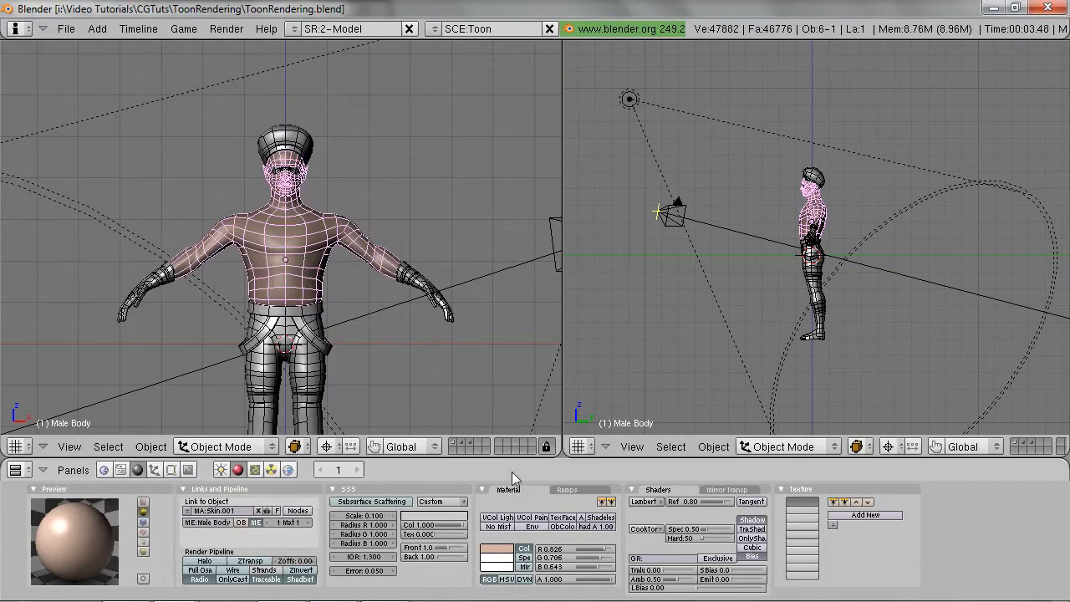
left_click(498, 551)
left_click_drag(551, 508, 556, 512)
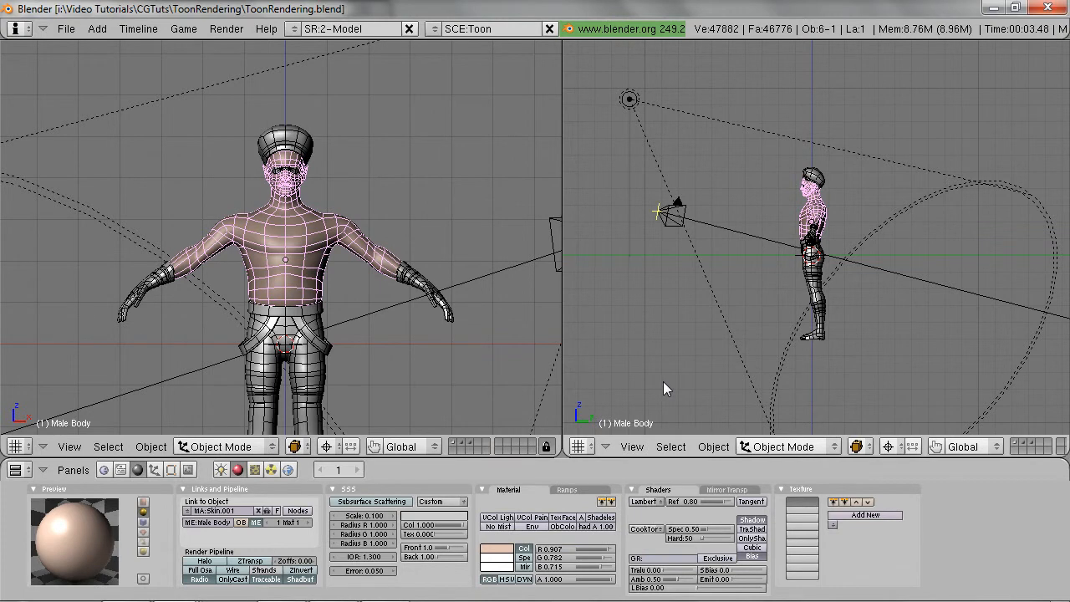
Change the skin material's diffuse shader to Toon and check it in a test render.
left_click(658, 502)
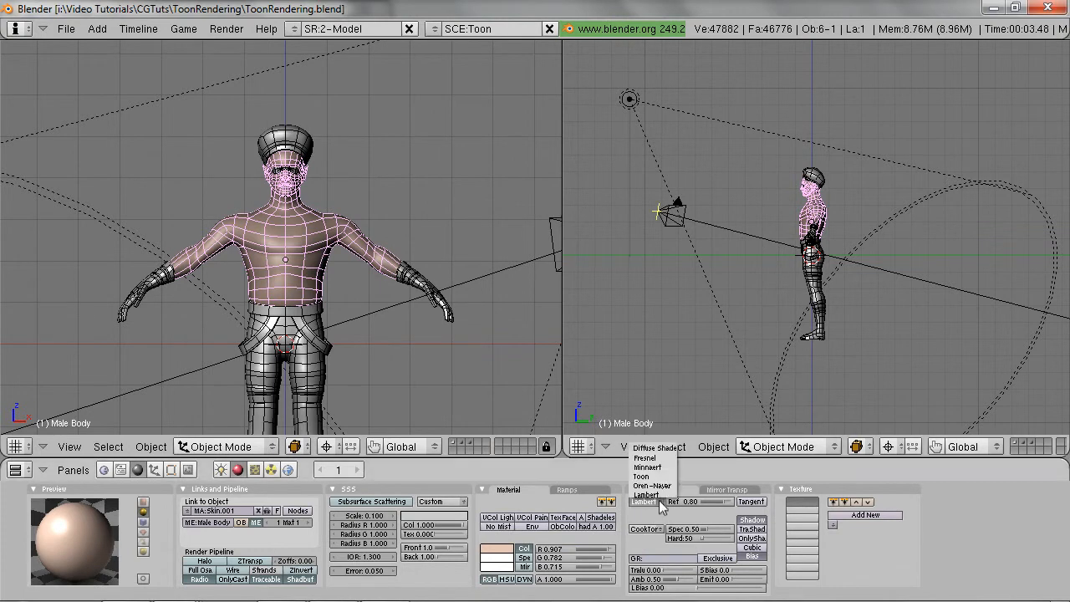
left_click(663, 476)
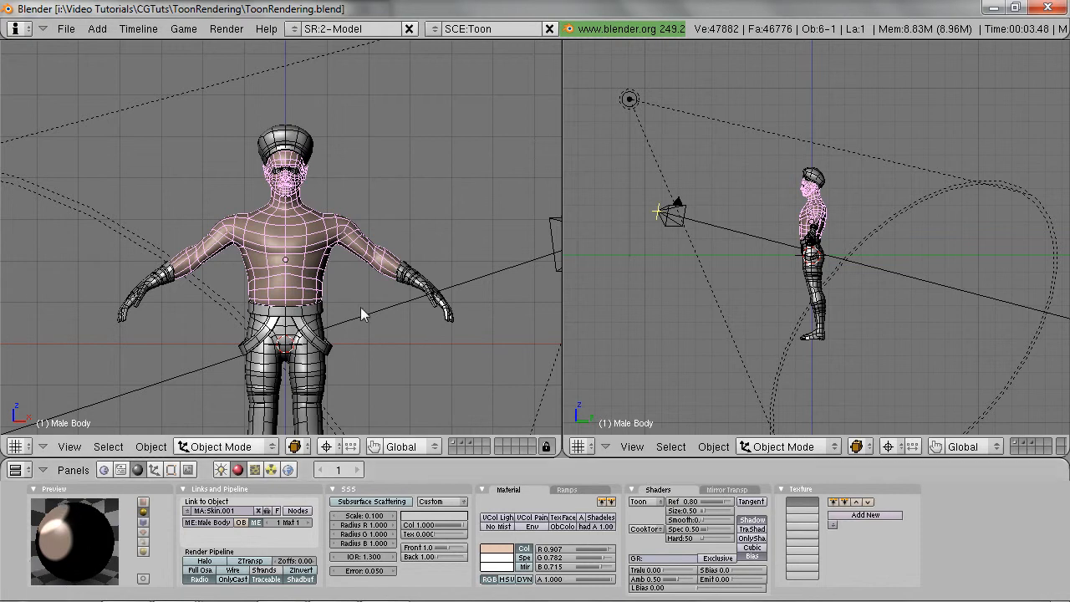
key("F12")
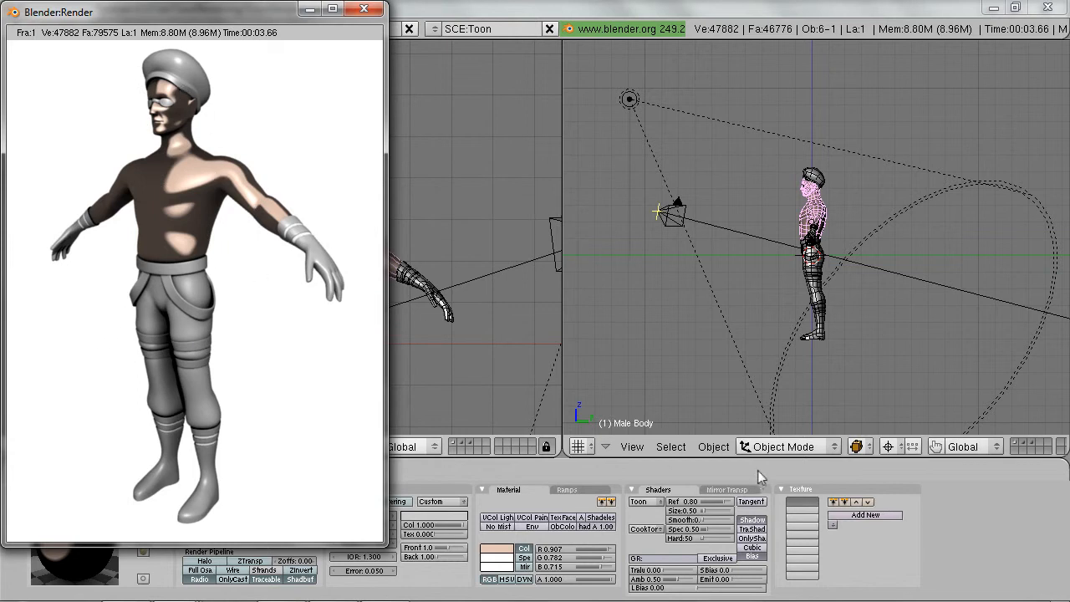
key("Escape")
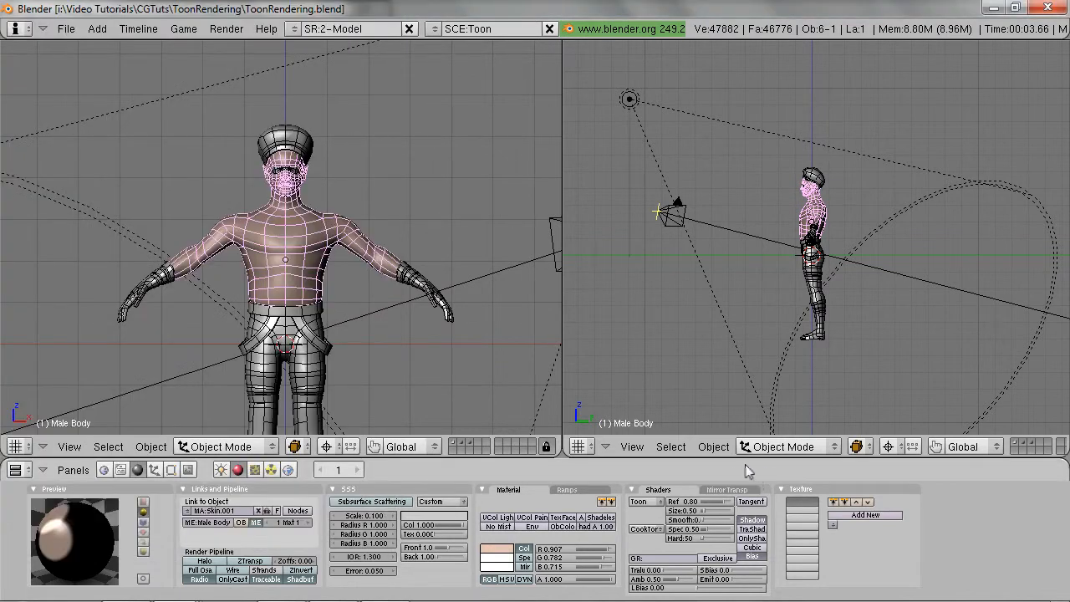
Set the Toon diffuse shader's size to 1.20 and reduce its smoothness to near 0 for a sharp shadow edge.
mouse_move(702, 512)
left_mouse_down()
mouse_move(714, 514)
mouse_move(690, 518)
left_mouse_up()
left_click(690, 518)
key("Return")
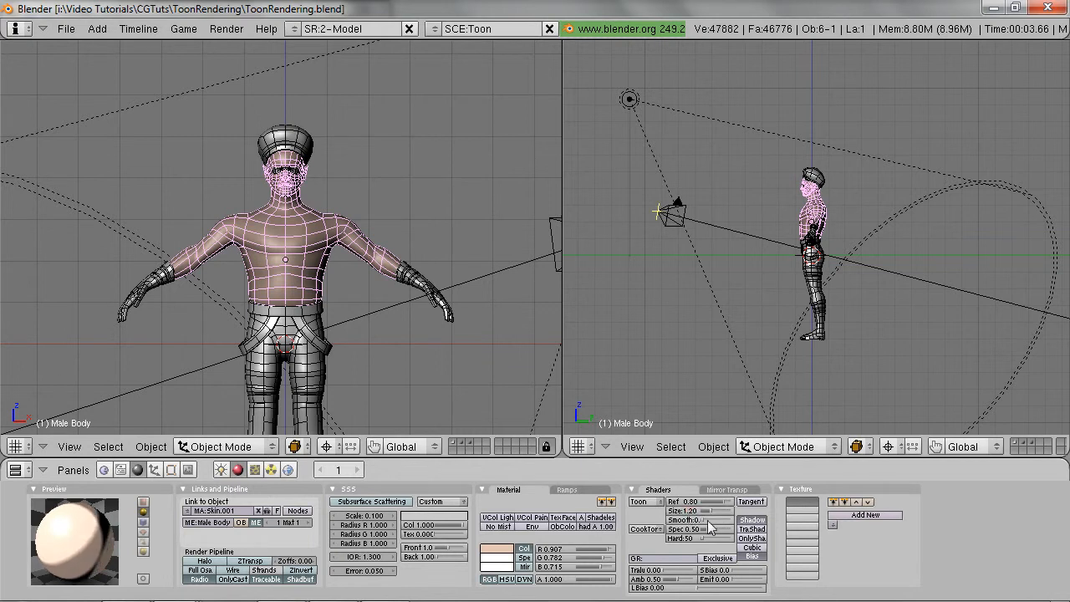
left_click_drag(708, 521, 709, 522)
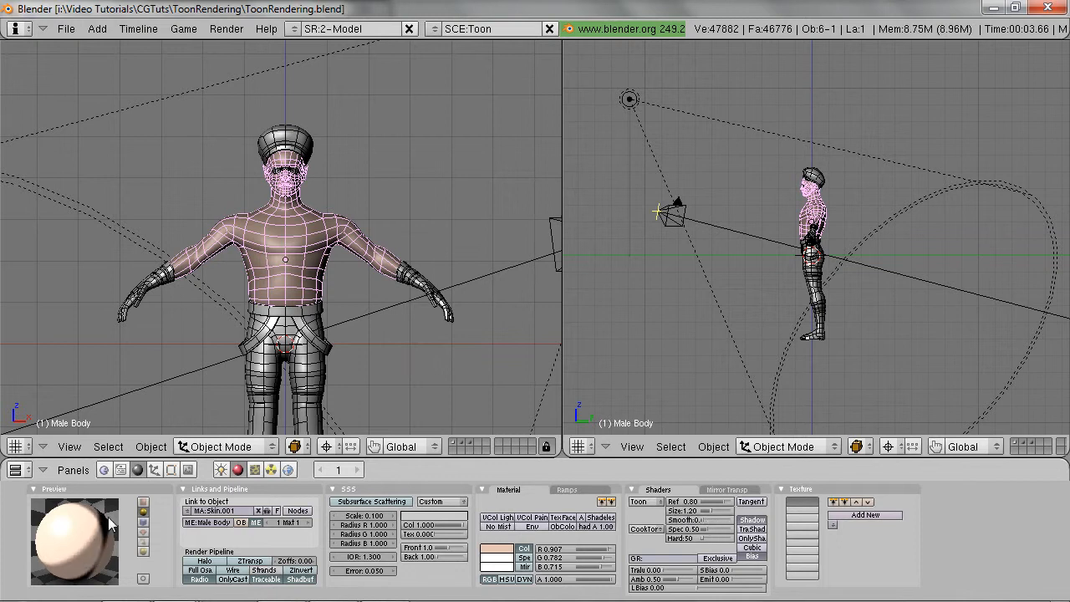
left_click(683, 518)
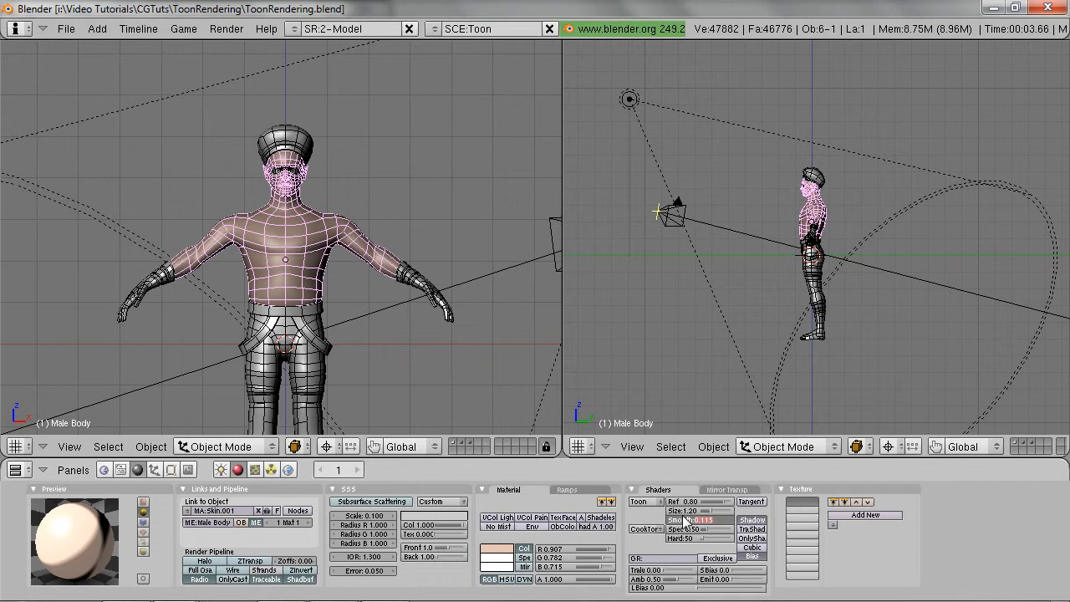
type("0")
key("Return")
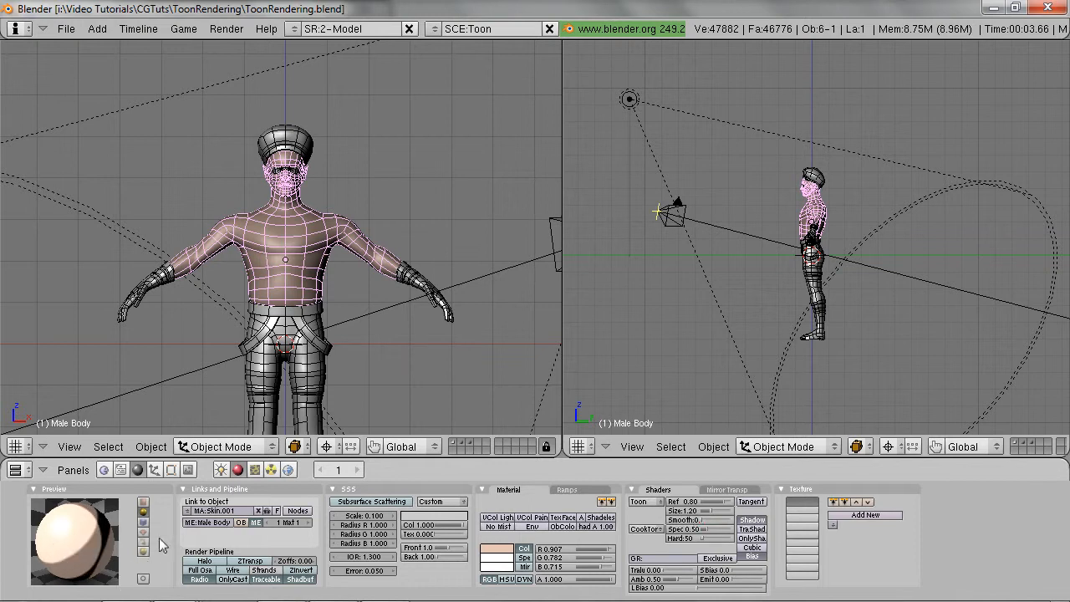
Render the character, examine the Toon diffuse shading on the skin, and bring the render back for a second look.
key("F12")
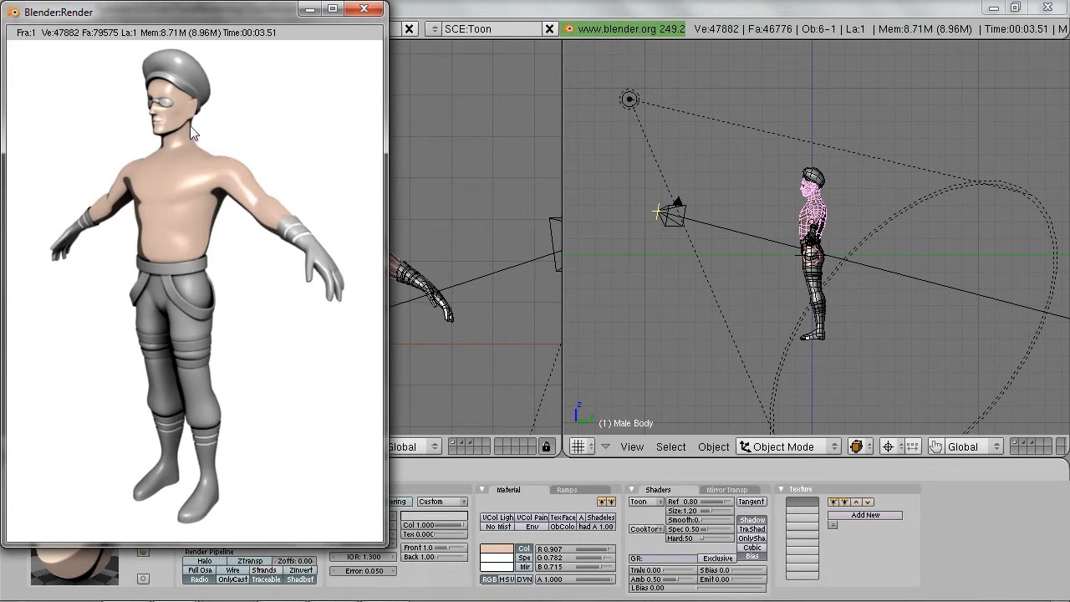
left_click(617, 469)
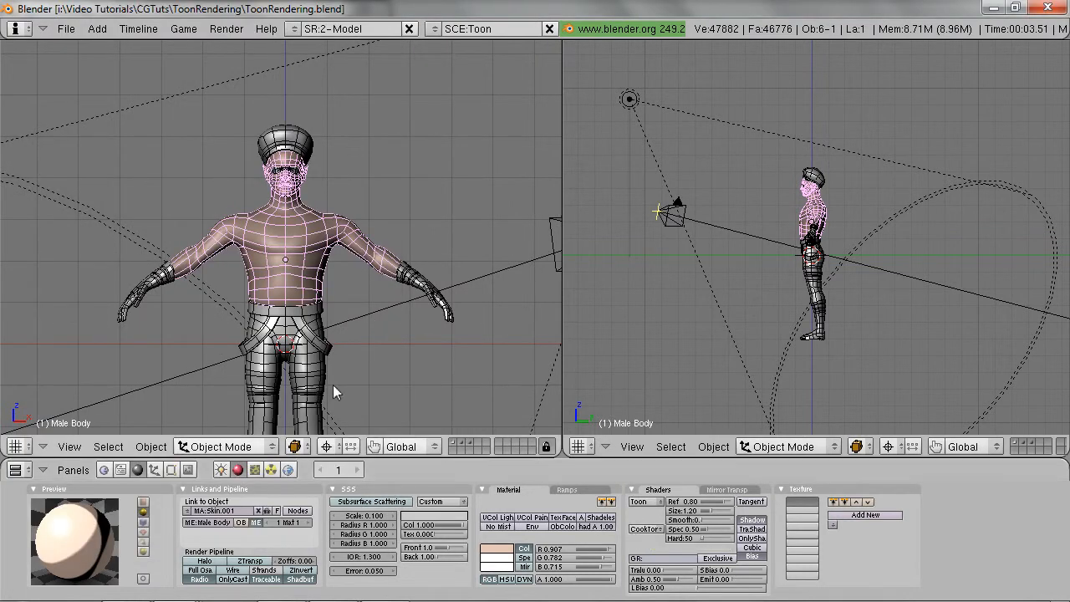
key("F11")
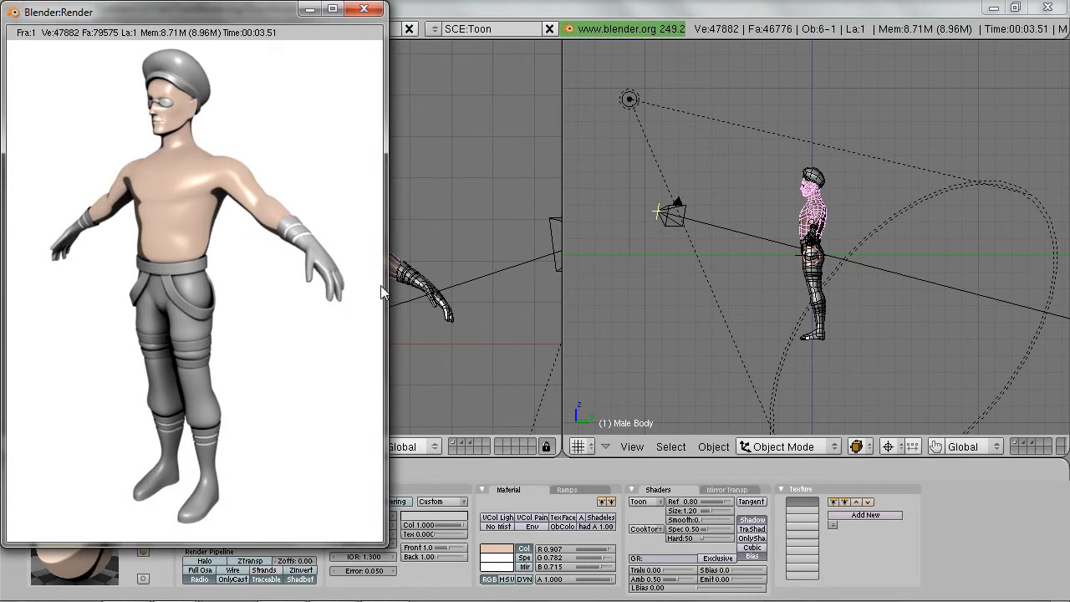
left_click(637, 469)
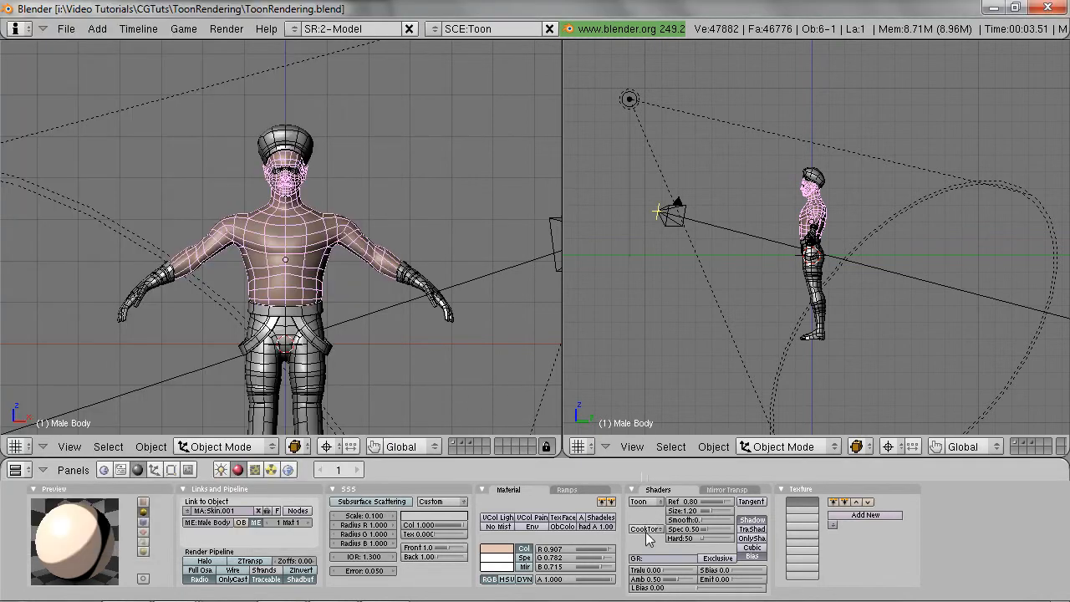
Change the skin material's specular shader to Toon and check the highlights in a test render.
left_click(645, 529)
left_click(649, 496)
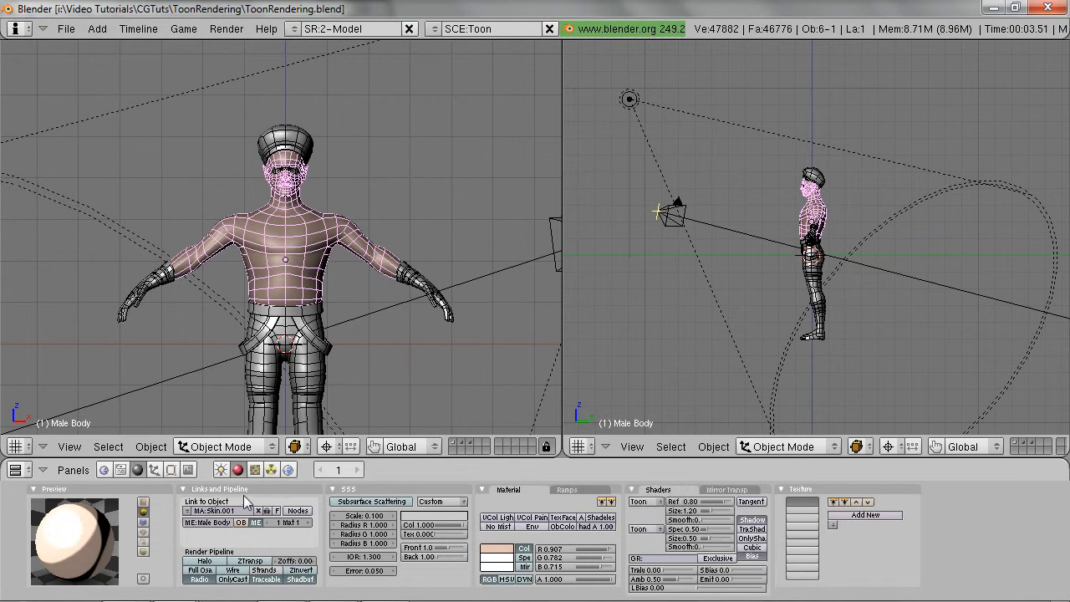
key("F12")
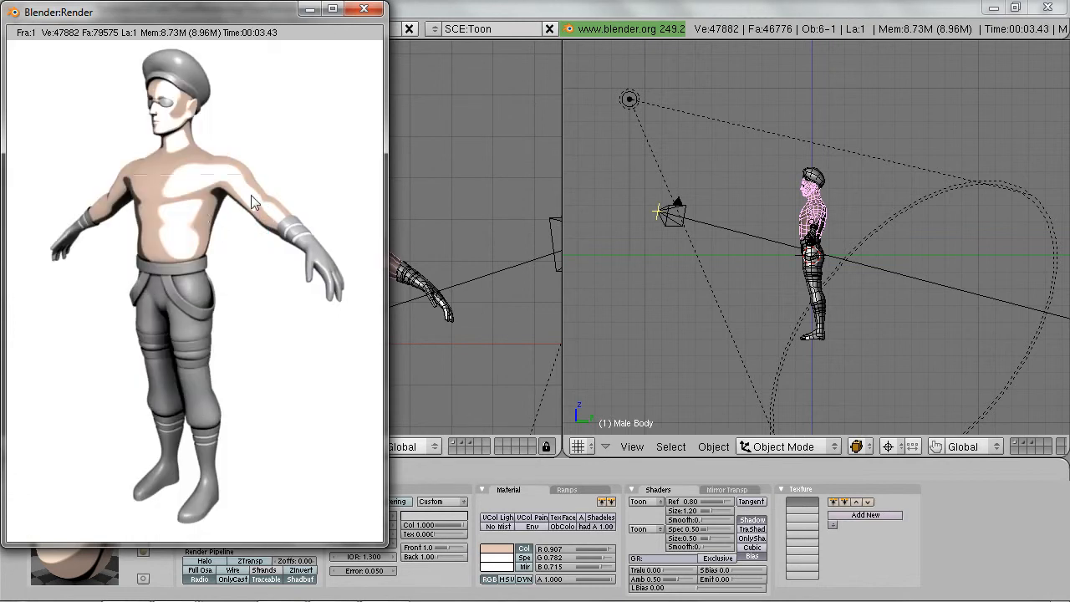
key("Escape")
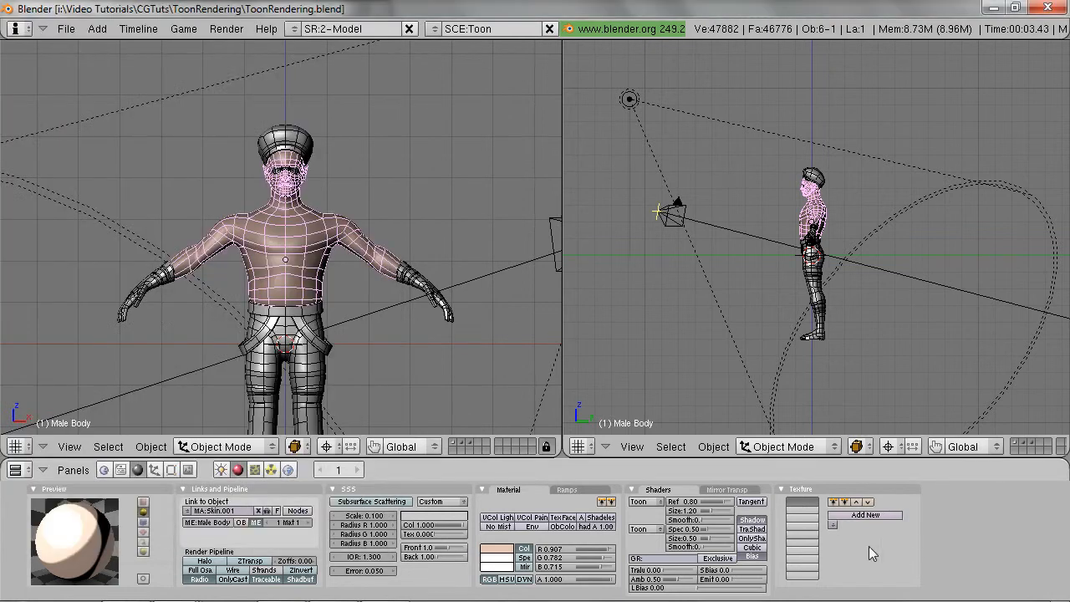
Set the Toon specular to Spec 0.02, Size 0.80 and Smooth 0.05, and render the character to check the softened highlights.
left_click(683, 529)
type("0.02")
key("Return")
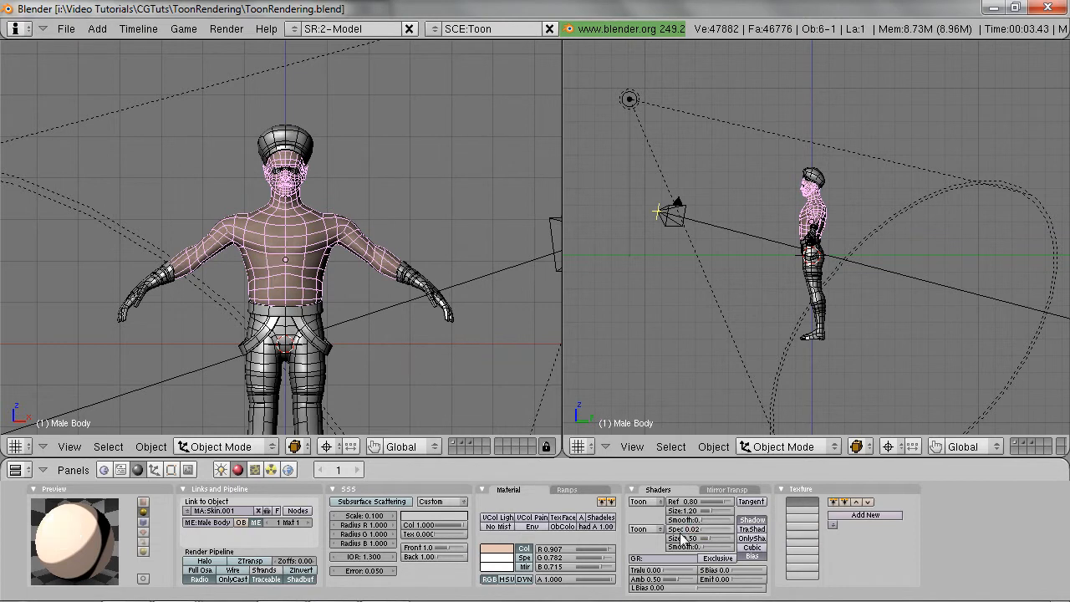
left_click(682, 539)
key("Return")
left_click(688, 547)
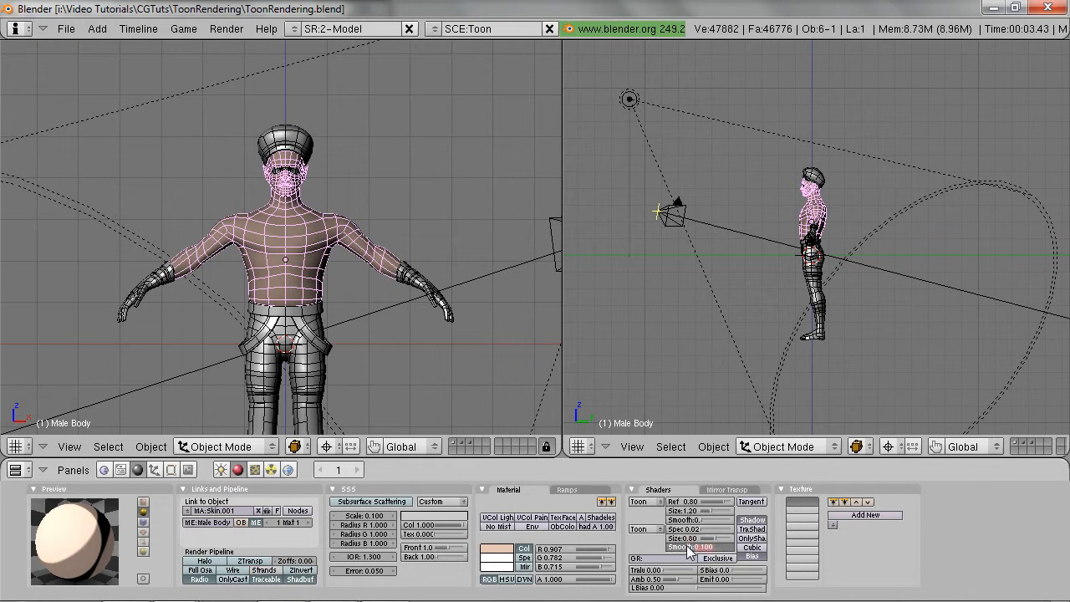
type("0.05")
key("Return")
key("F12")
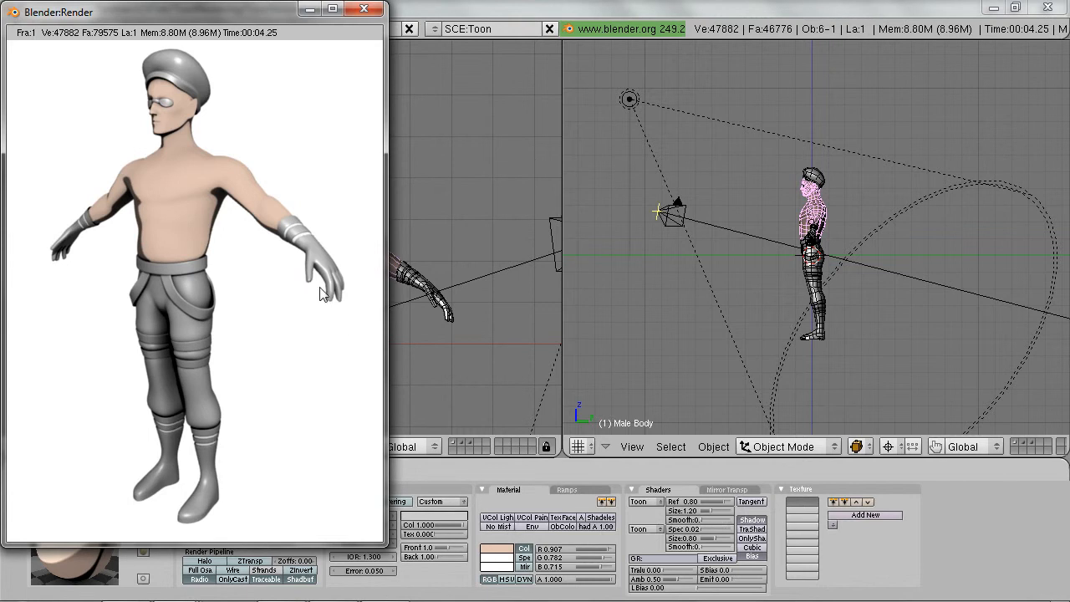
Set the skin material's Toon specular Spec value to 0.04 and check it in a test render.
key("Escape")
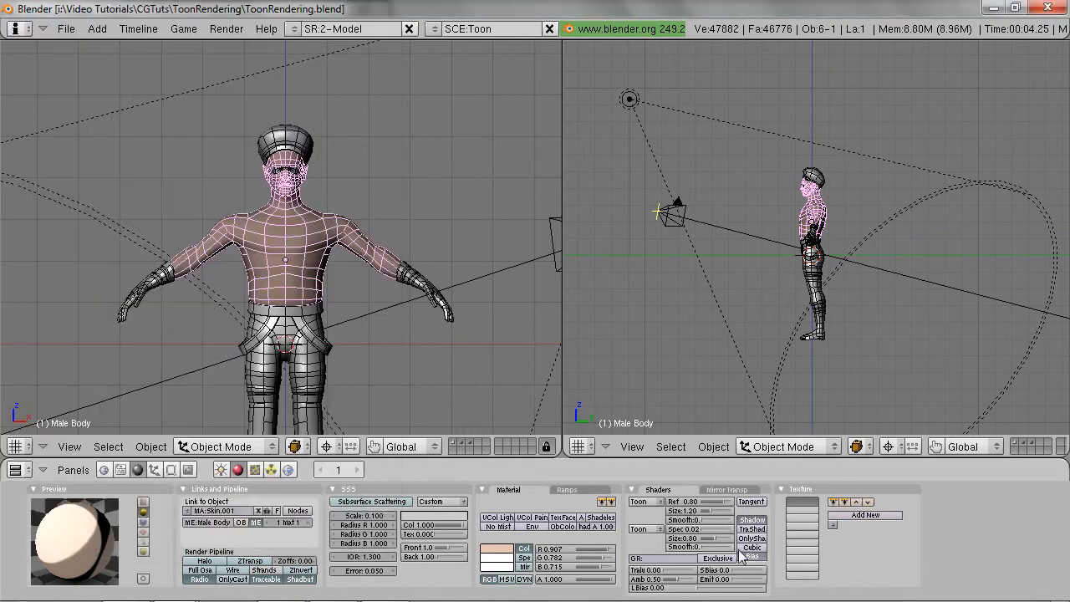
left_click(698, 528)
key("Return")
key("F12")
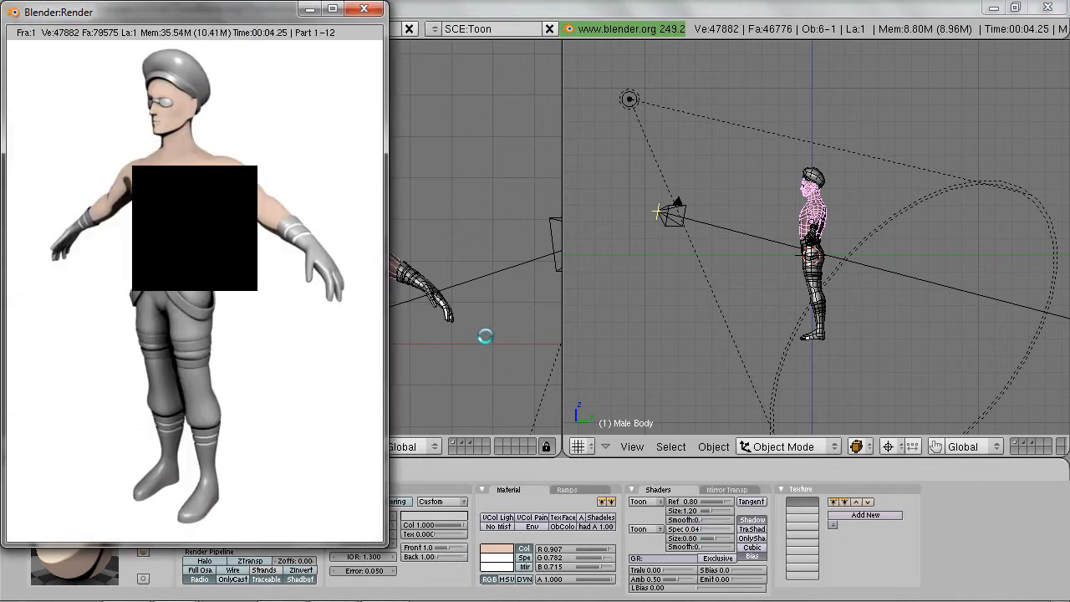
key("Escape")
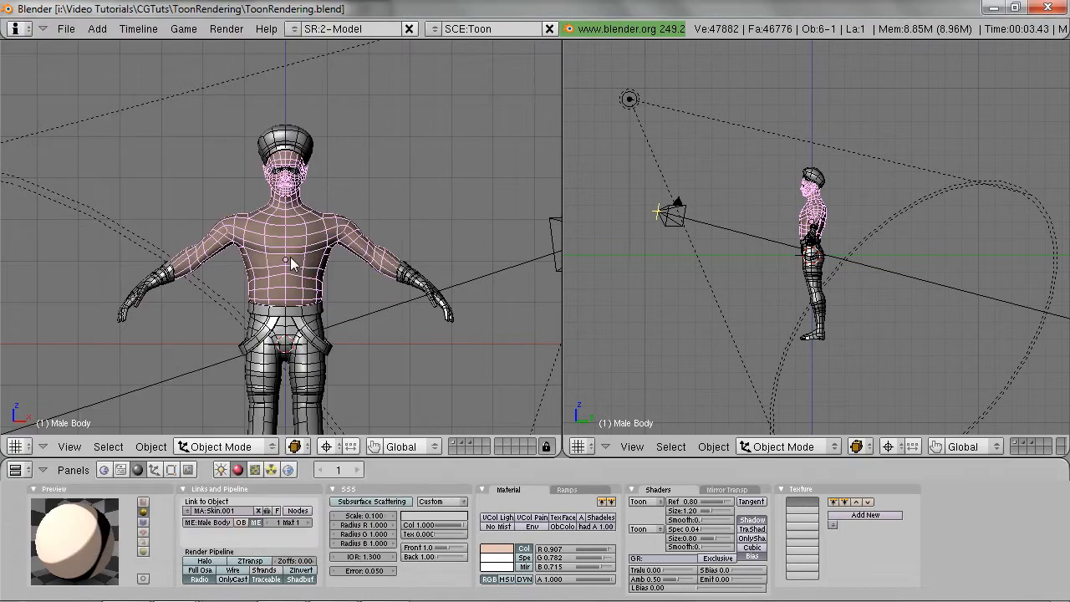
Save over ToonRendering.blend and link the existing Skin.001 material to the character's trousers.
key("ctrl+w")
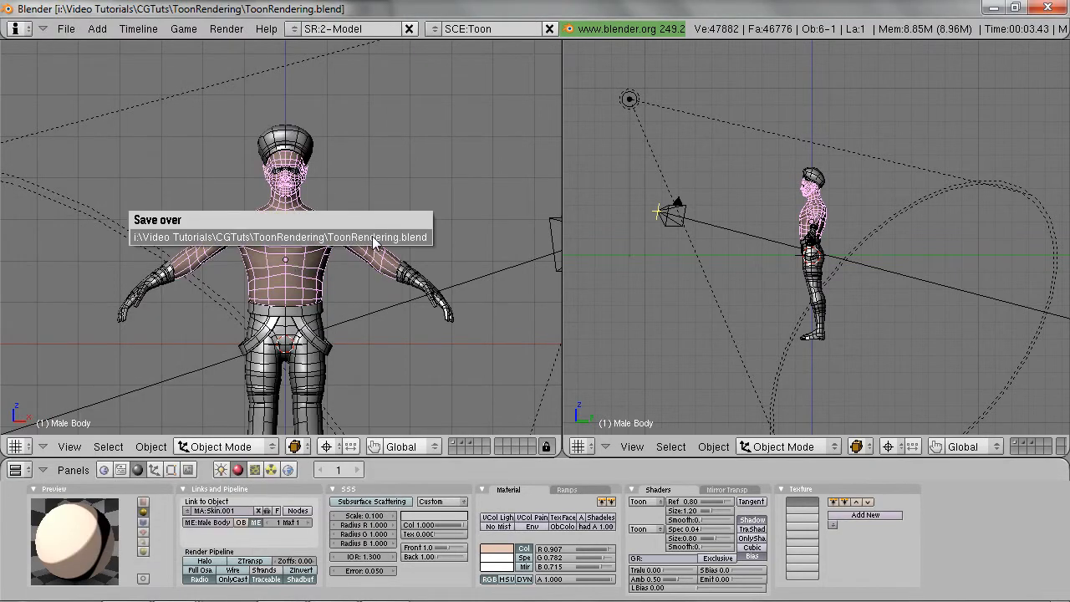
left_click(373, 241)
middle_click_drag(398, 272, 351, 188, "shift")
middle_click_drag(289, 249, 318, 289)
right_click(323, 394)
scroll(326, 389, "down", 3)
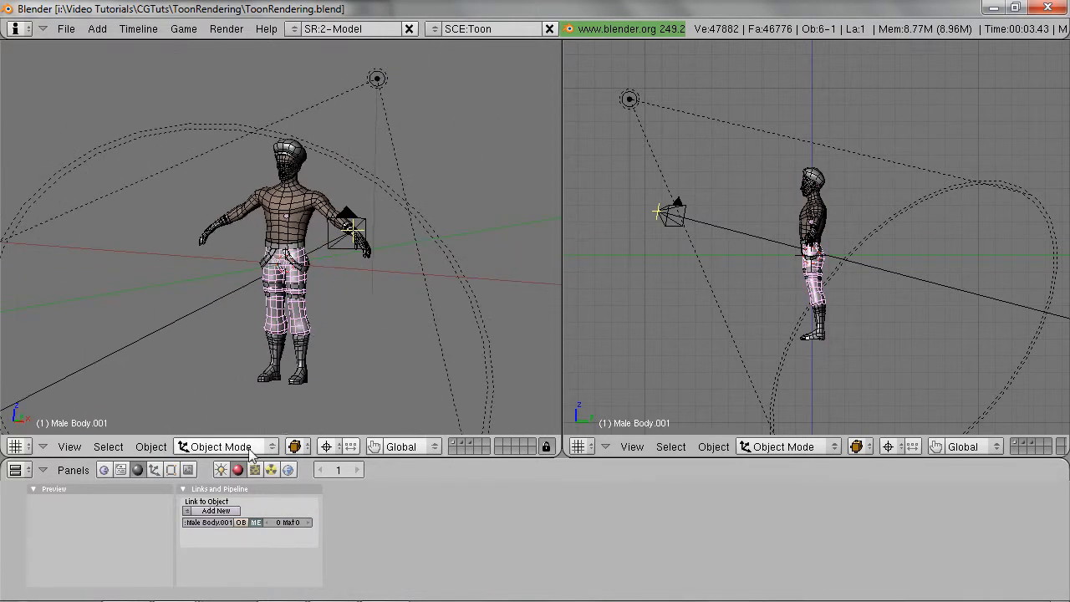
left_click(187, 513)
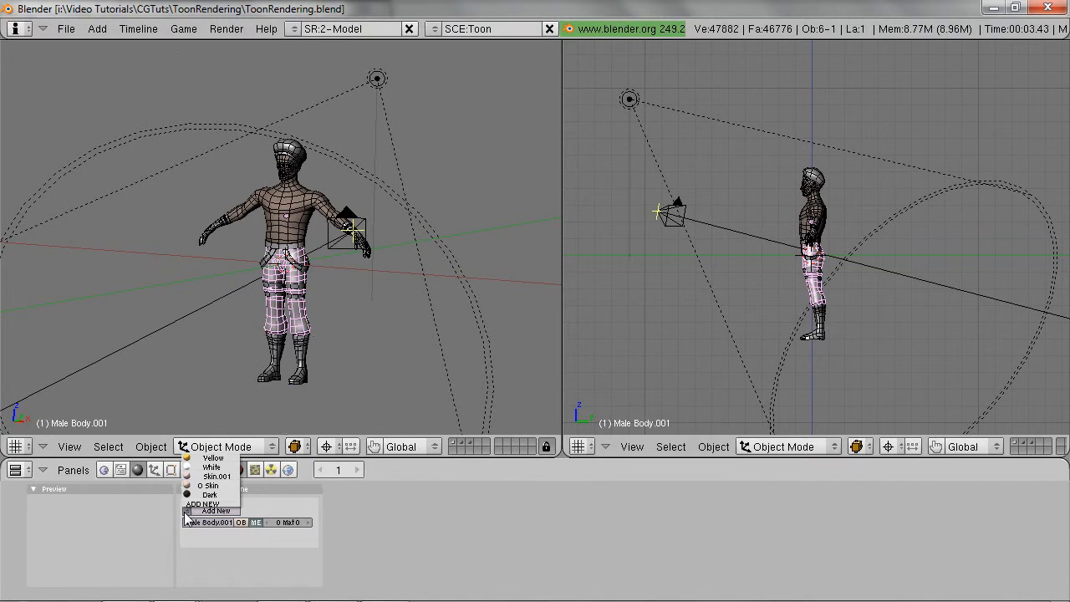
left_click(203, 477)
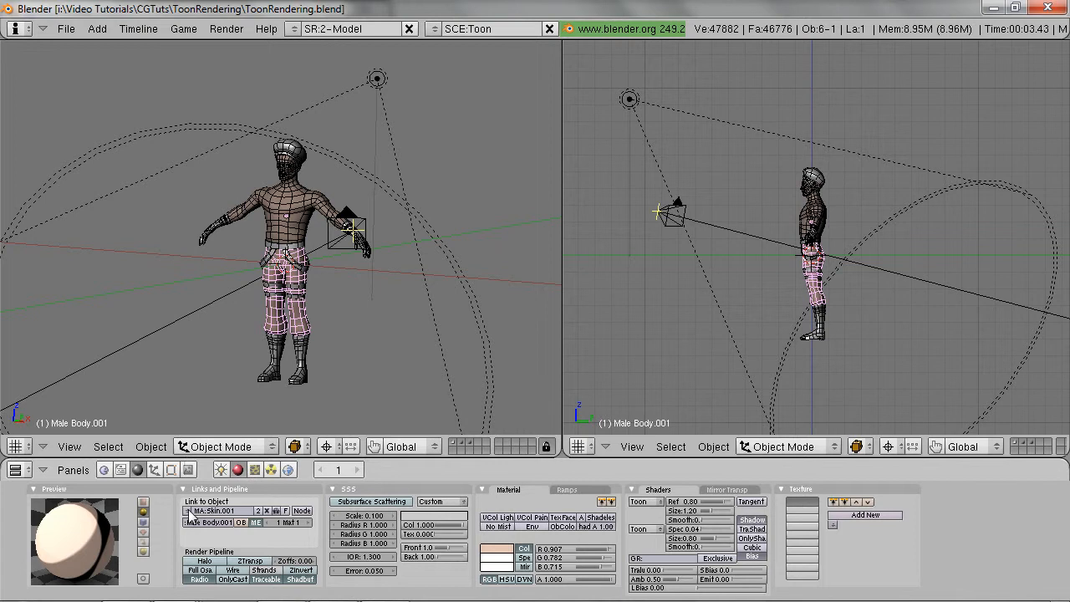
Rename the trousers' material as Yellow and set its colour to R 1.000, G 0.831, B 0.262.
left_click(242, 512)
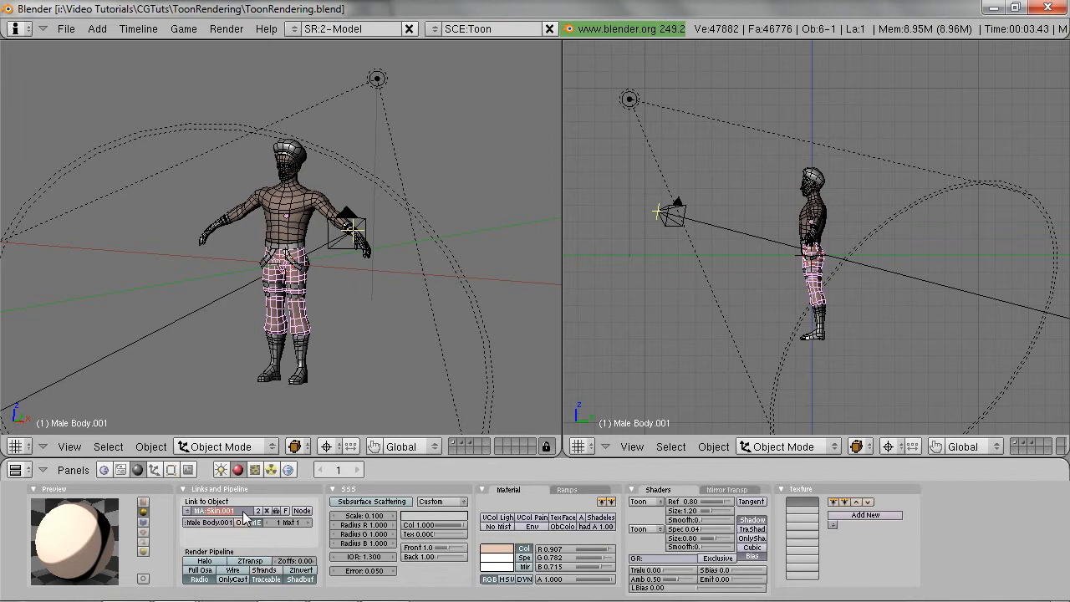
type("Yellow")
key("Return")
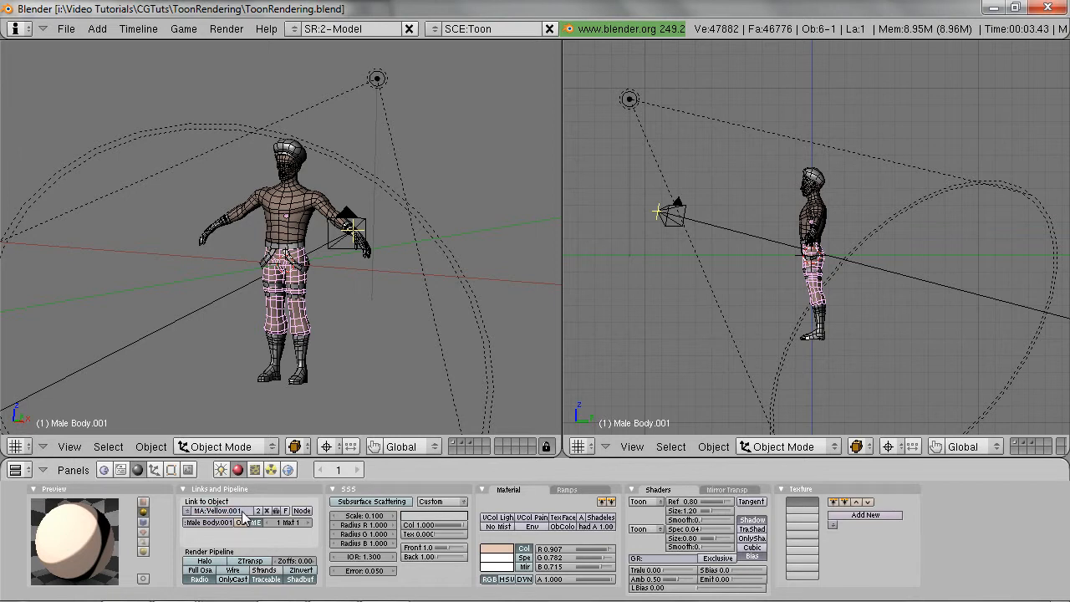
left_click(498, 550)
left_click_drag(496, 541, 493, 541)
left_click_drag(543, 487, 566, 467)
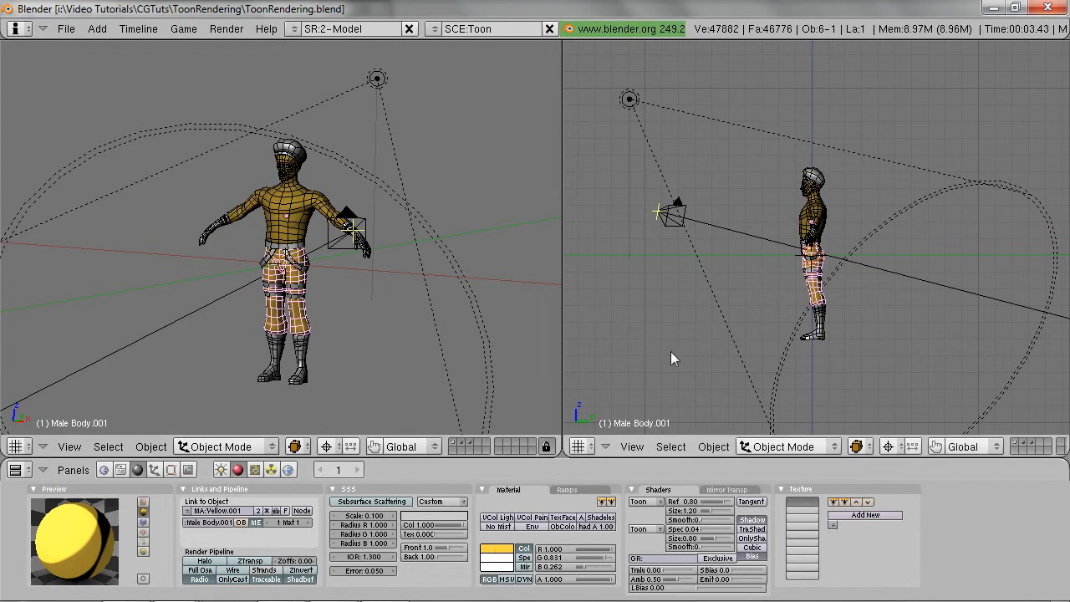
Test-render the character, and make the trousers' shared material a single-user copy.
key("F12")
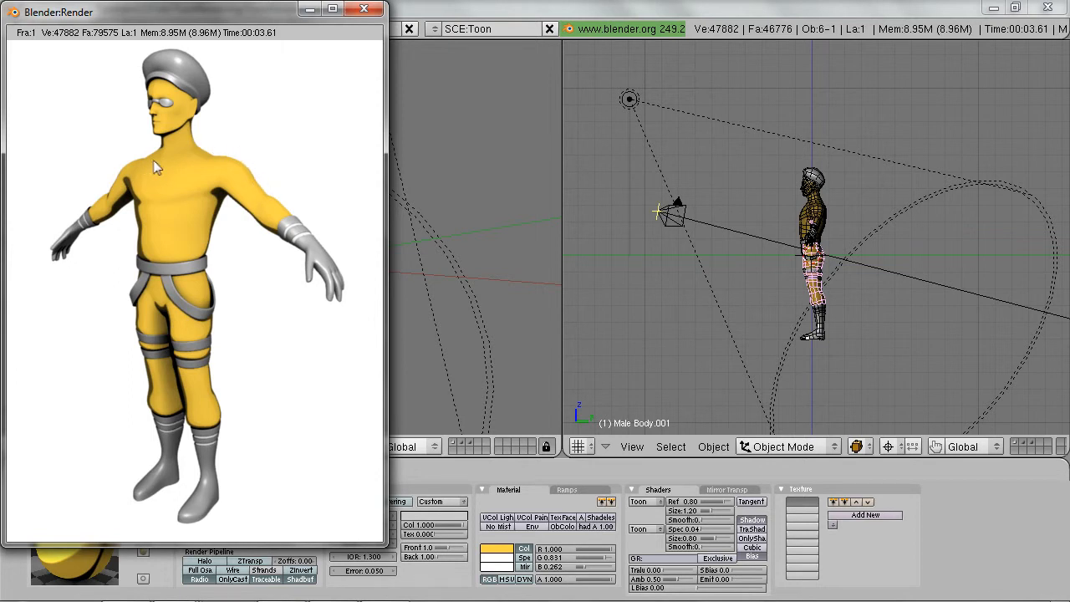
left_click(406, 471)
scroll(343, 328, "up", 4)
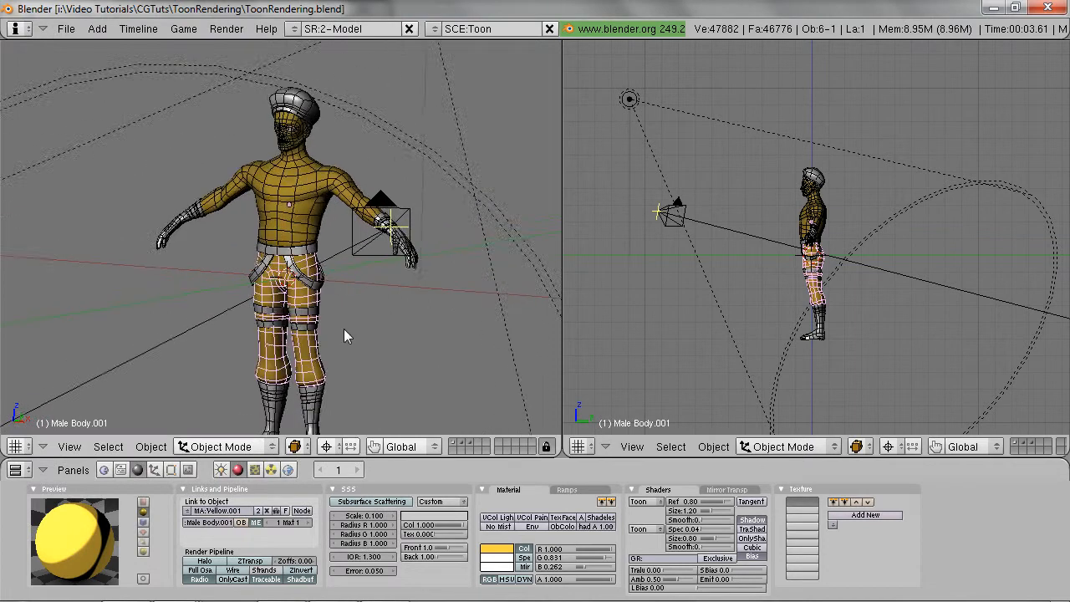
left_click(257, 510)
left_click(260, 518)
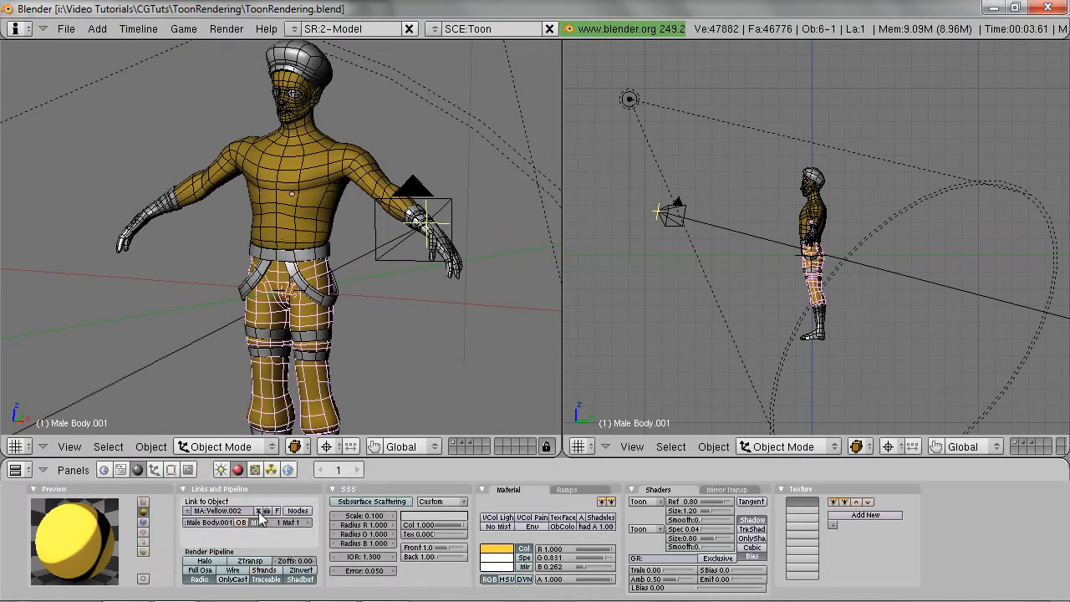
Rename the upper body's material as Skin and set its colour to R 0.998, G 0.875, B 0.767.
right_click(330, 166)
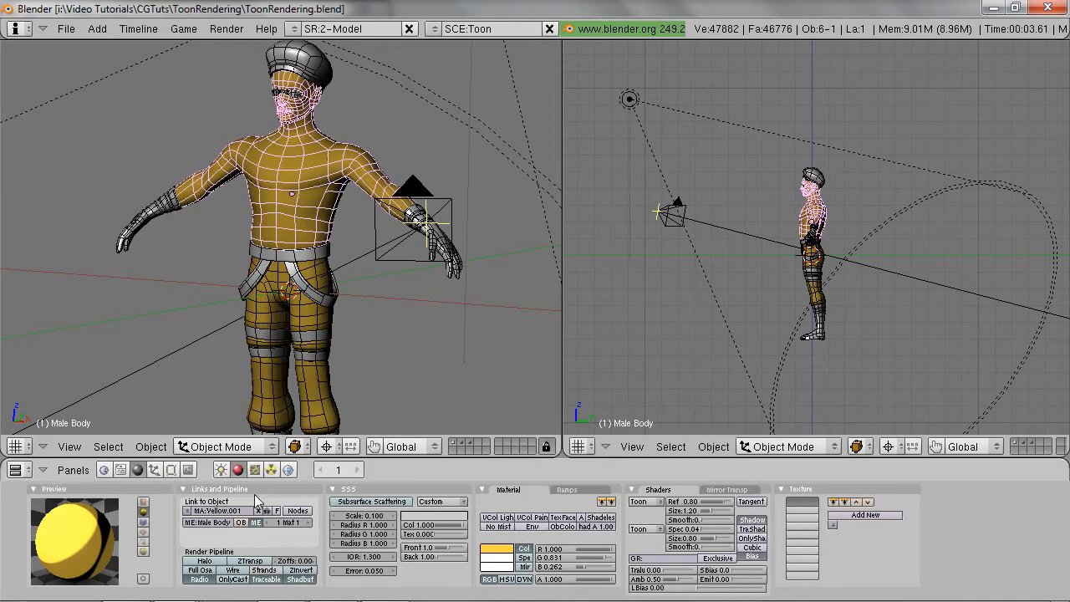
left_click(240, 512)
type("Skin")
key("Return")
left_click(496, 554)
left_click_drag(493, 540, 487, 543)
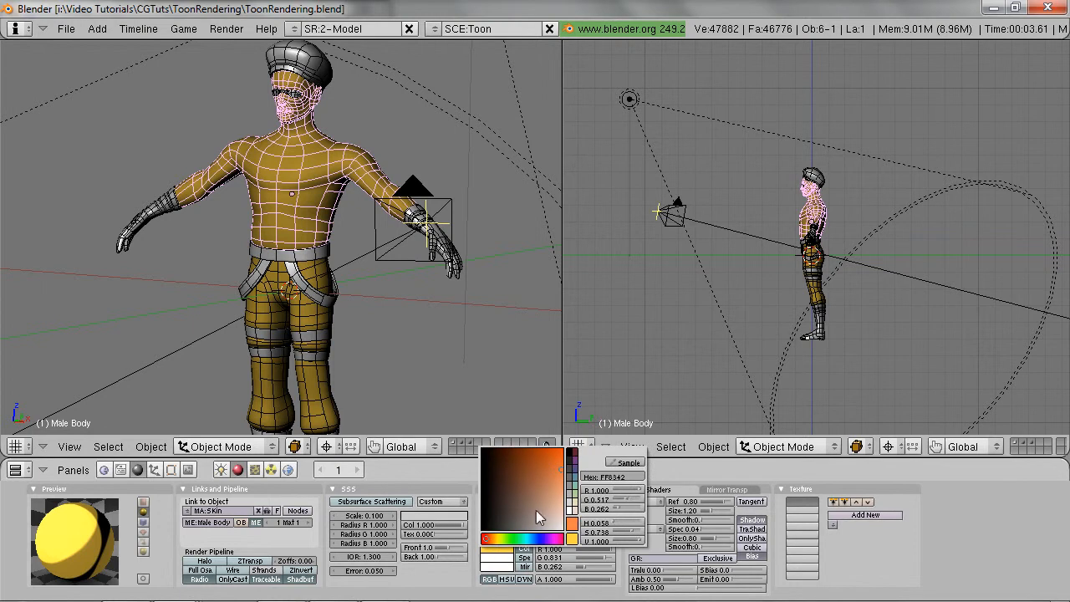
left_click_drag(554, 510, 565, 512)
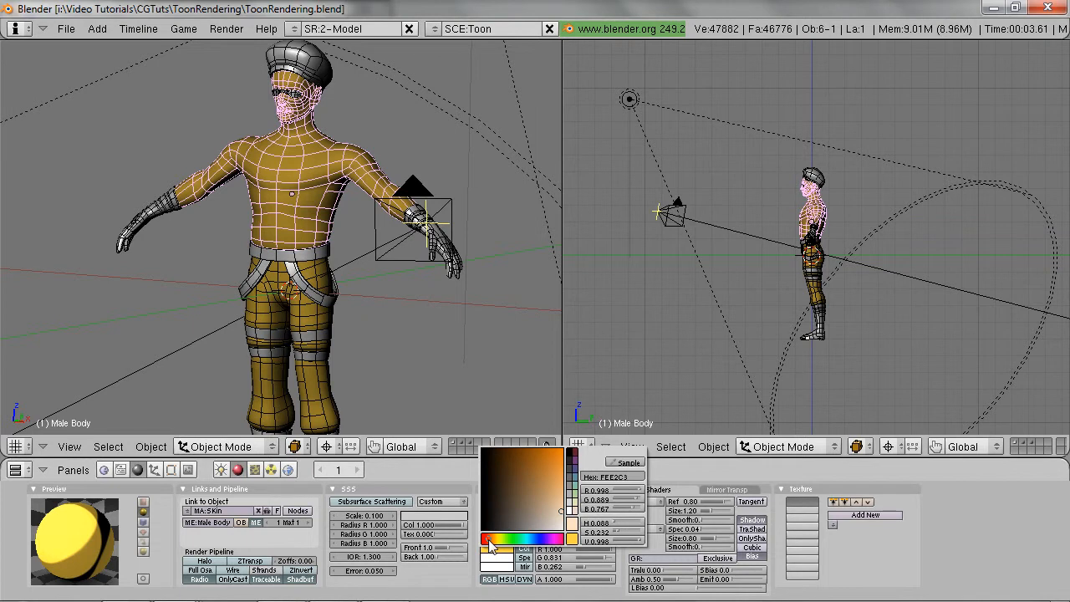
left_click_drag(489, 544, 488, 539)
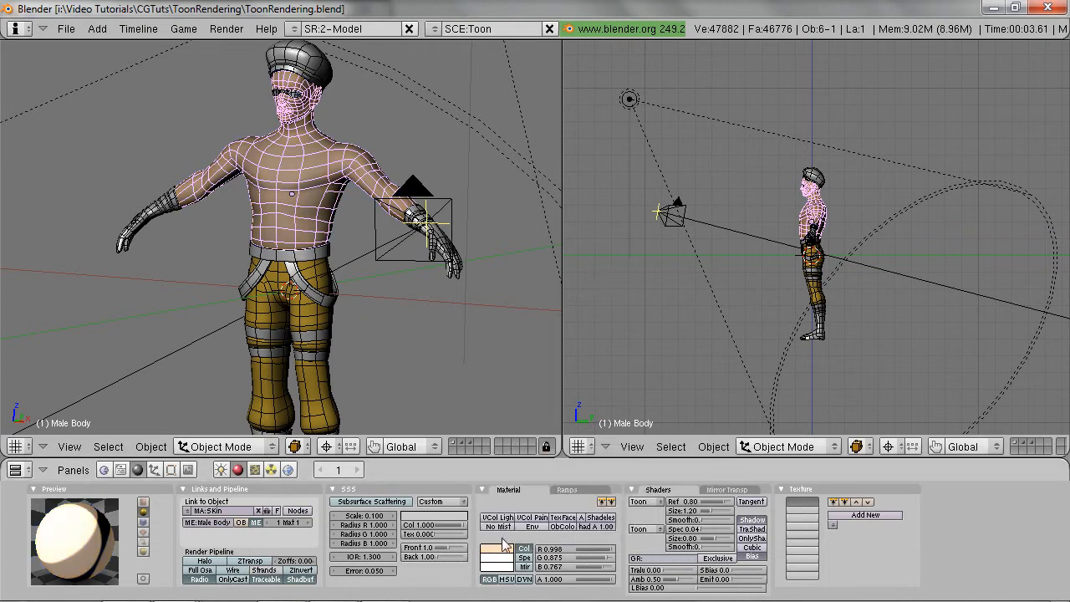
Compare test renders while darkening the Skin material's colour to R 0.918, G 0.789, B 0.677.
key("F12")
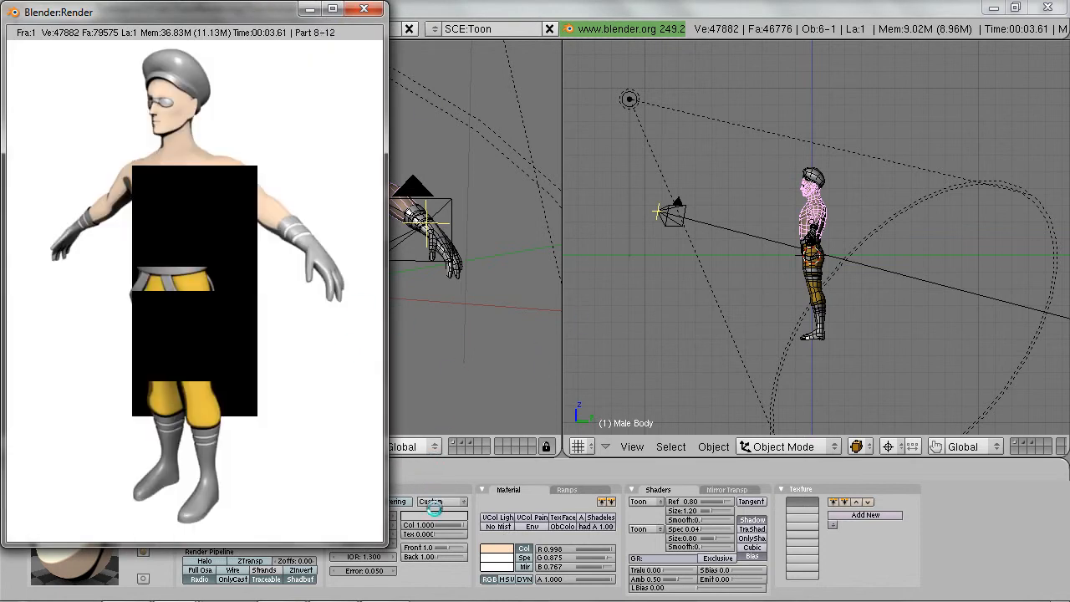
key("Escape")
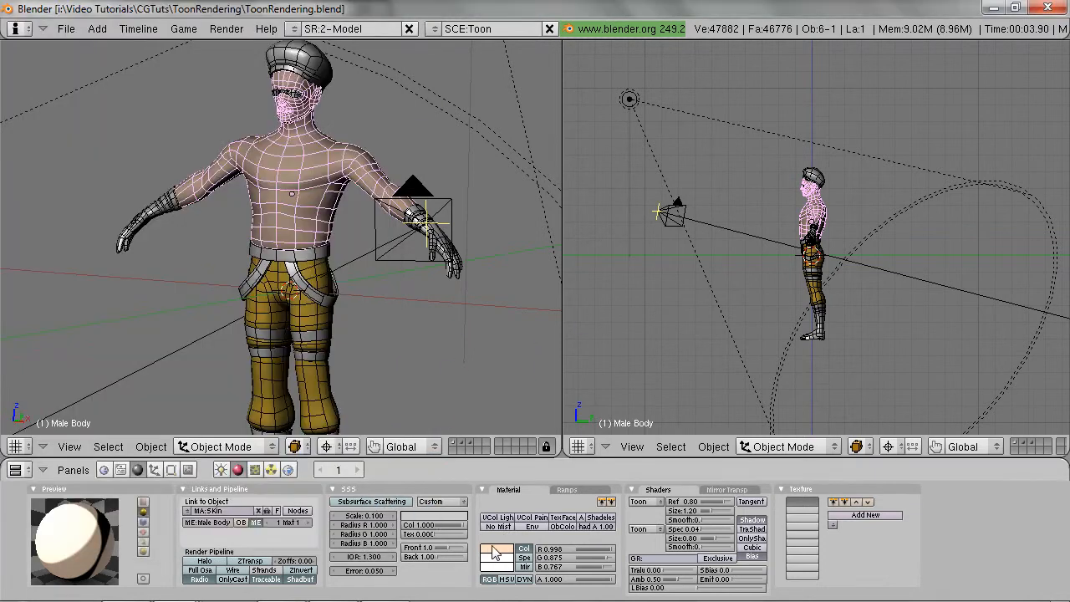
left_click(494, 548)
left_click(555, 509)
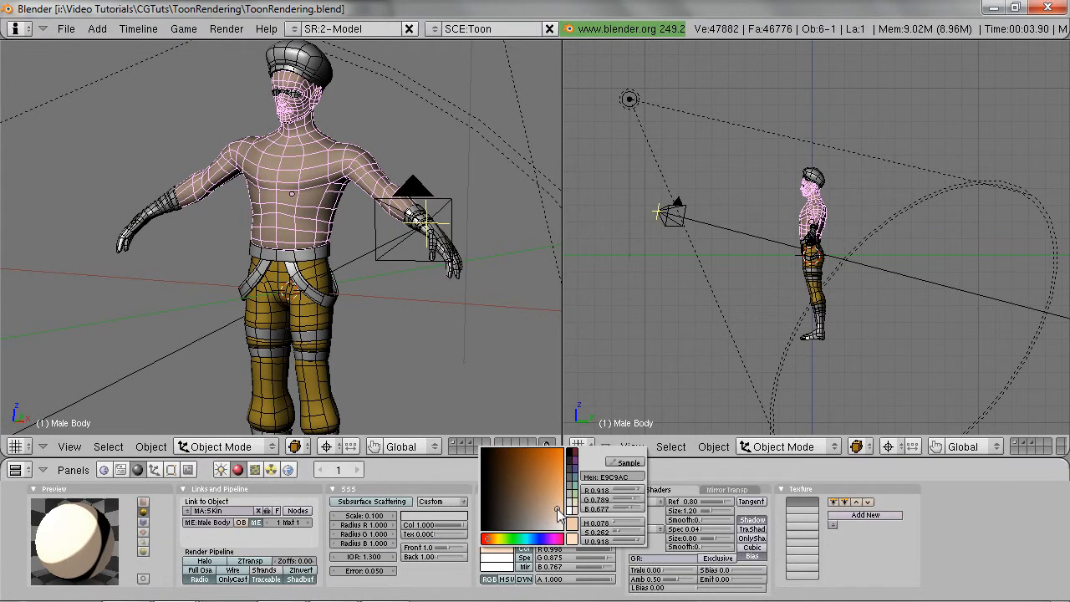
key("F12")
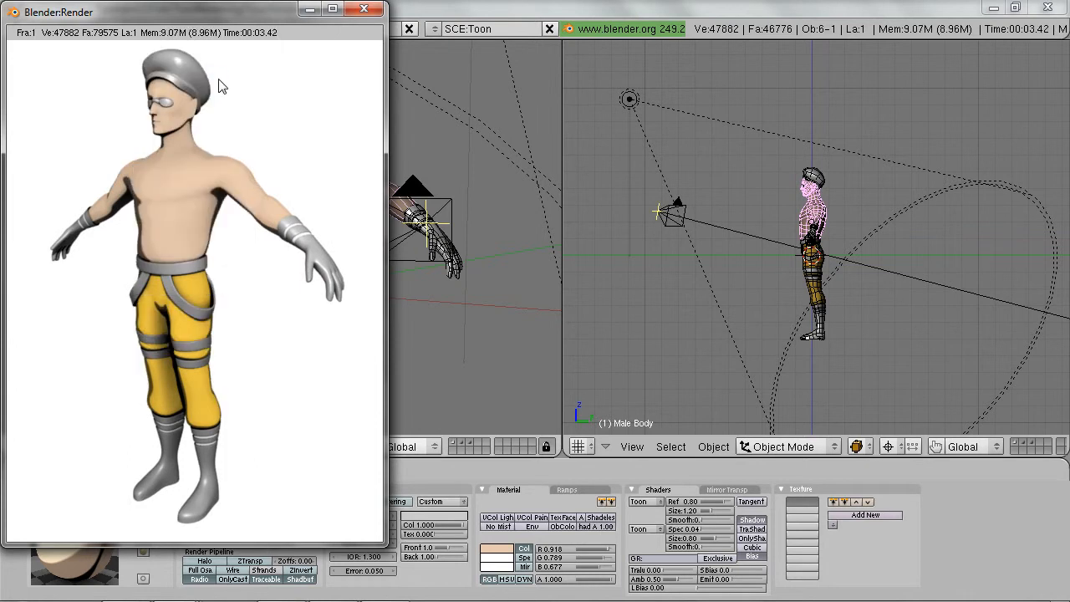
left_click(455, 468)
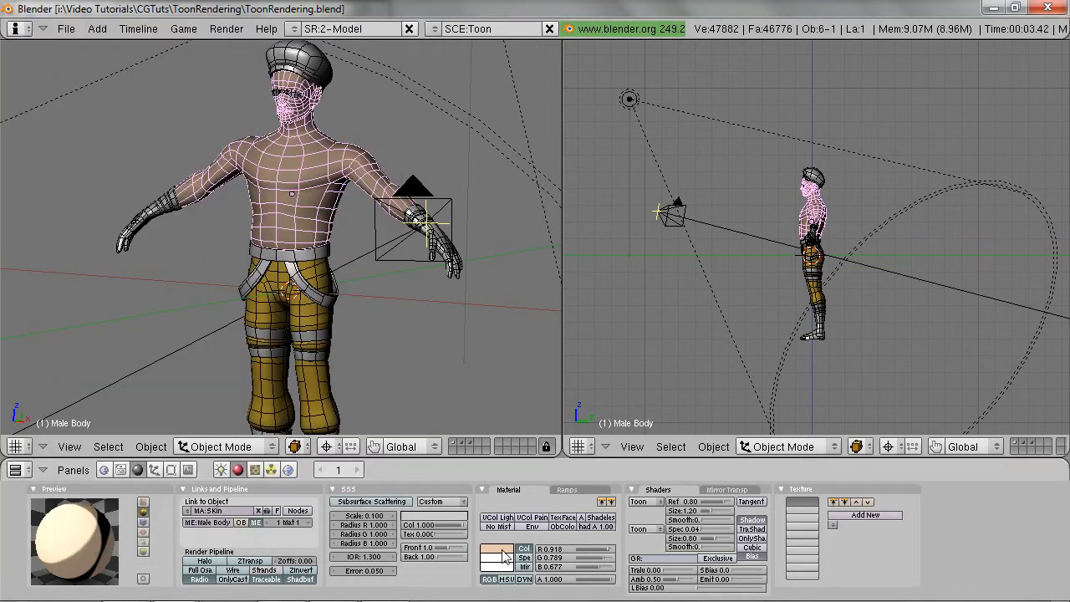
Adjust the Skin colour to R 0.918, G 0.779, B 0.658 and save the file.
left_click(502, 550)
left_click_drag(555, 510, 558, 508)
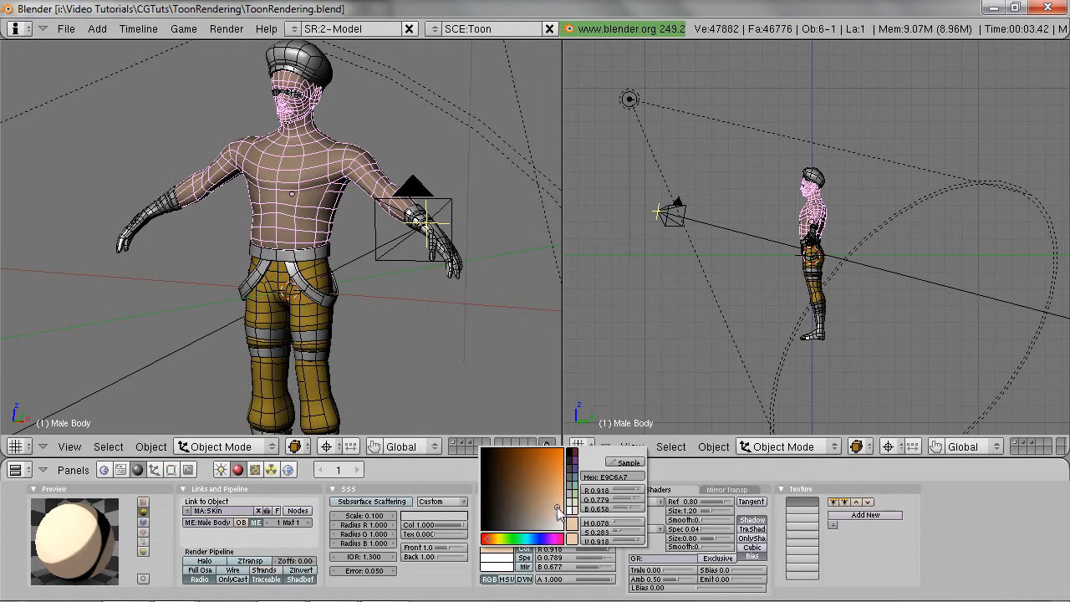
key("ctrl+w")
Select the trousers and bring back the last render to examine the clothing colours.
right_click(317, 390)
middle_click_drag(347, 365, 357, 252, "shift")
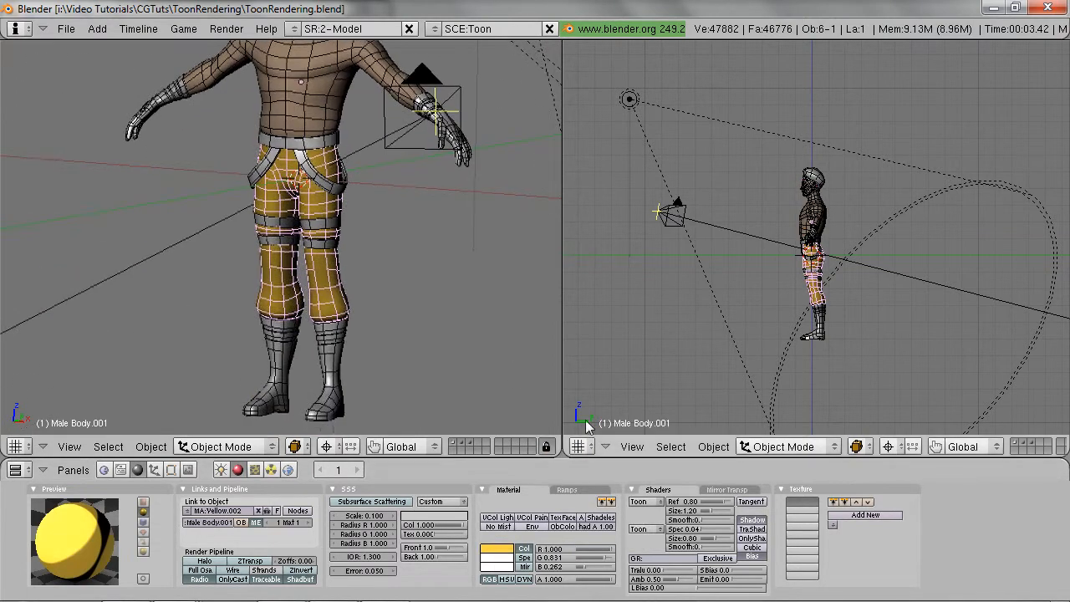
key("F11")
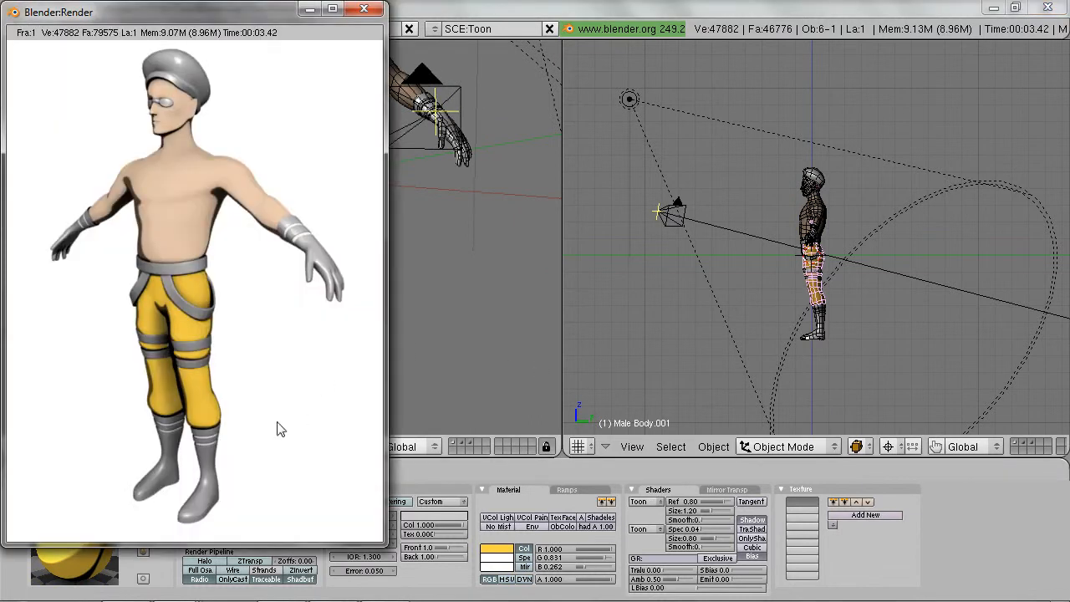
left_click(449, 466)
Link the existing Yellow material to the beret, gloves, belt and boots mesh, and make it a single-user copy.
middle_click_drag(360, 214, 355, 252, "shift")
scroll(355, 252, "down", 1)
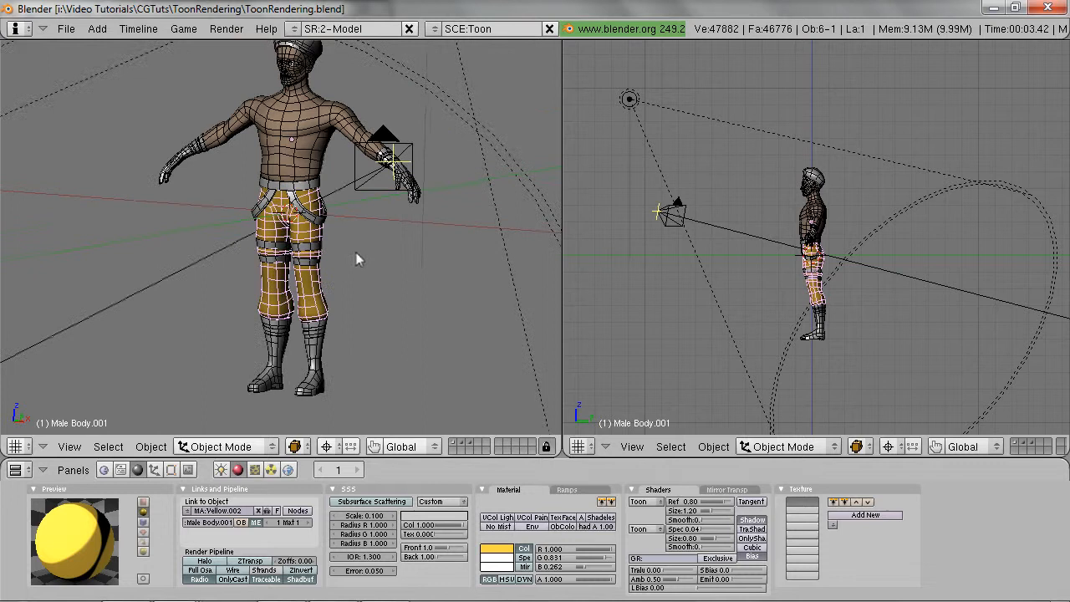
right_click(317, 352)
middle_click_drag(320, 294, 327, 283)
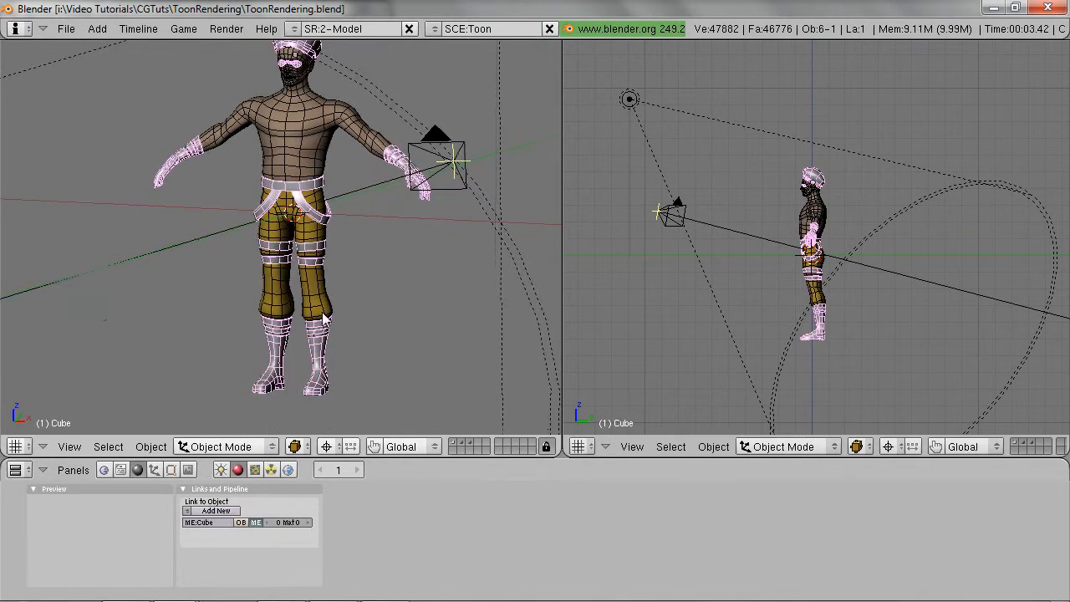
left_click(187, 510)
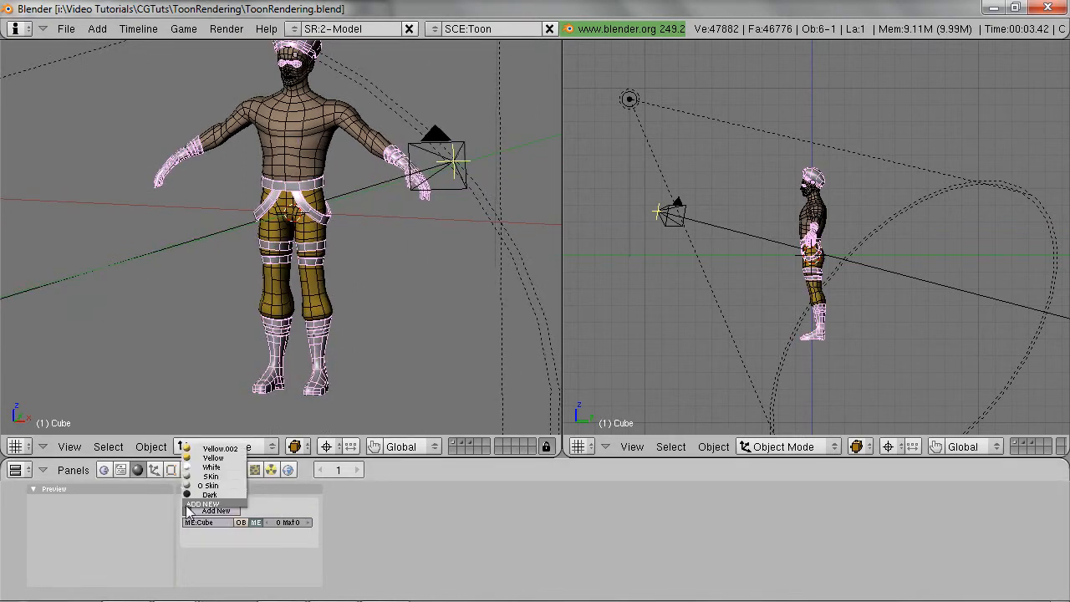
left_click(214, 459)
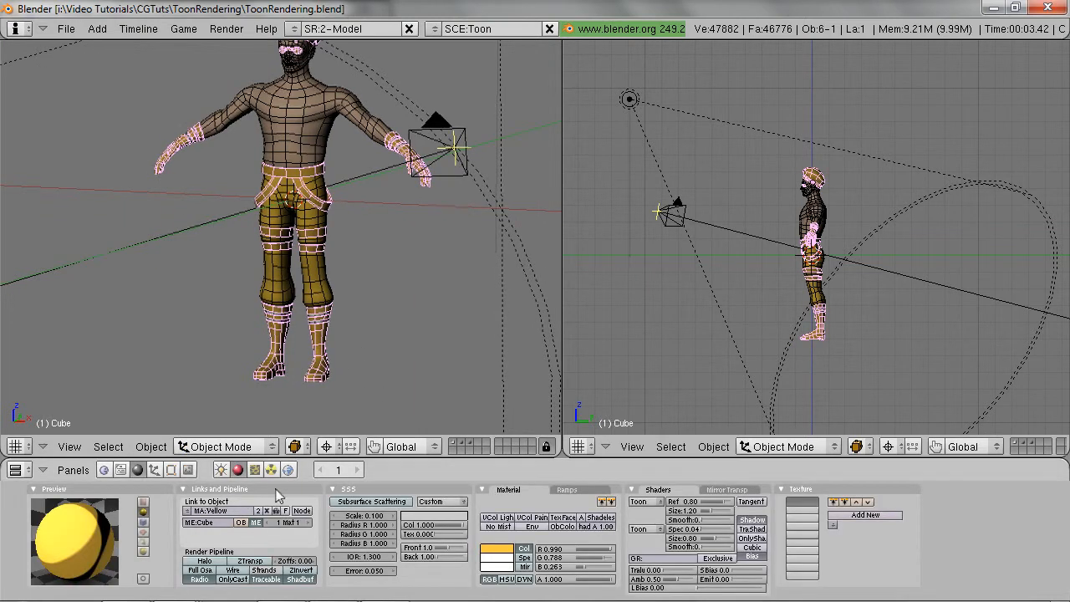
left_click(255, 510)
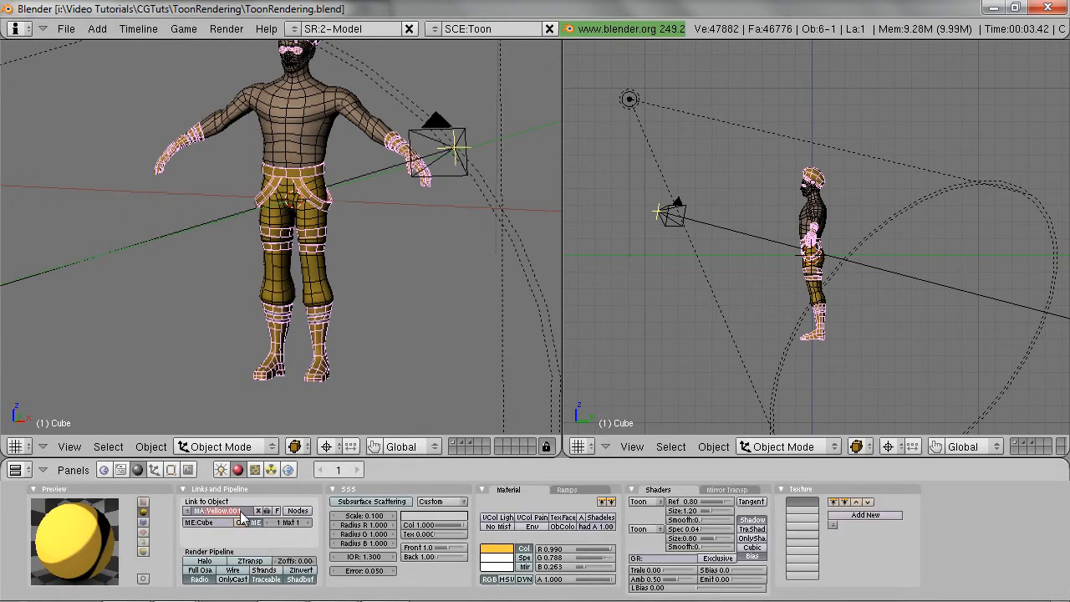
Rename the accessories' material as Dark and set its colour to near black.
type("Dark")
key("Return")
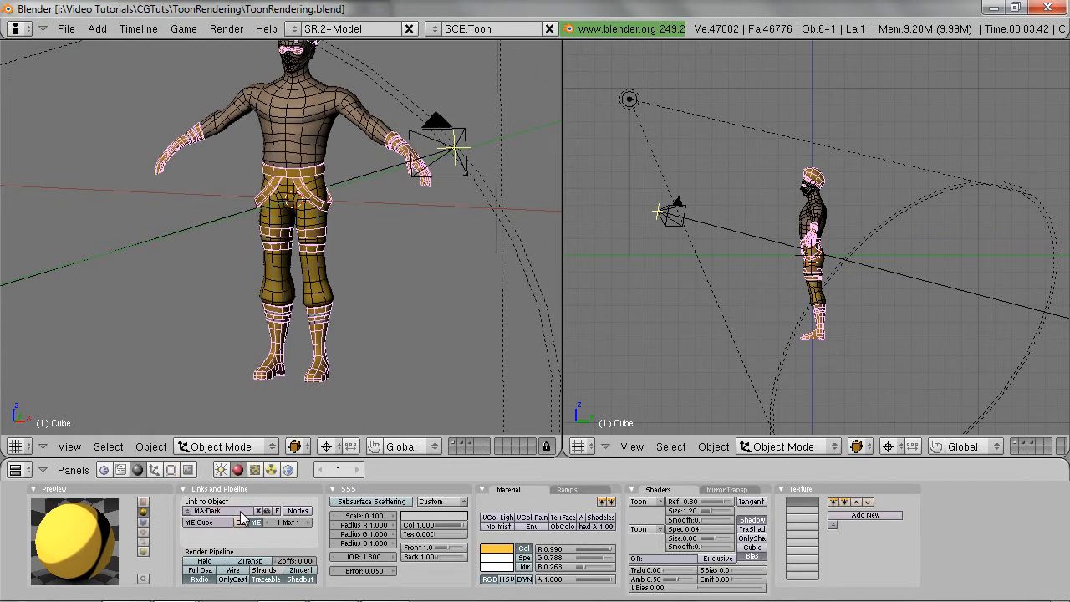
left_click(496, 549)
left_click_drag(494, 513, 498, 539)
Select the narrow bands around the gloves and boots, checking them in wireframe and solid display.
middle_click_drag(308, 268, 297, 295, "shift")
mouse_move(297, 294)
middle_mouse_down()
mouse_move(306, 253)
mouse_move(342, 246)
mouse_move(221, 336)
mouse_move(281, 306)
middle_mouse_up()
scroll(349, 258, "up", 3)
scroll(221, 336, "up", 4)
right_click(469, 161)
key("z")
scroll(326, 364, "down", 3)
key("z")
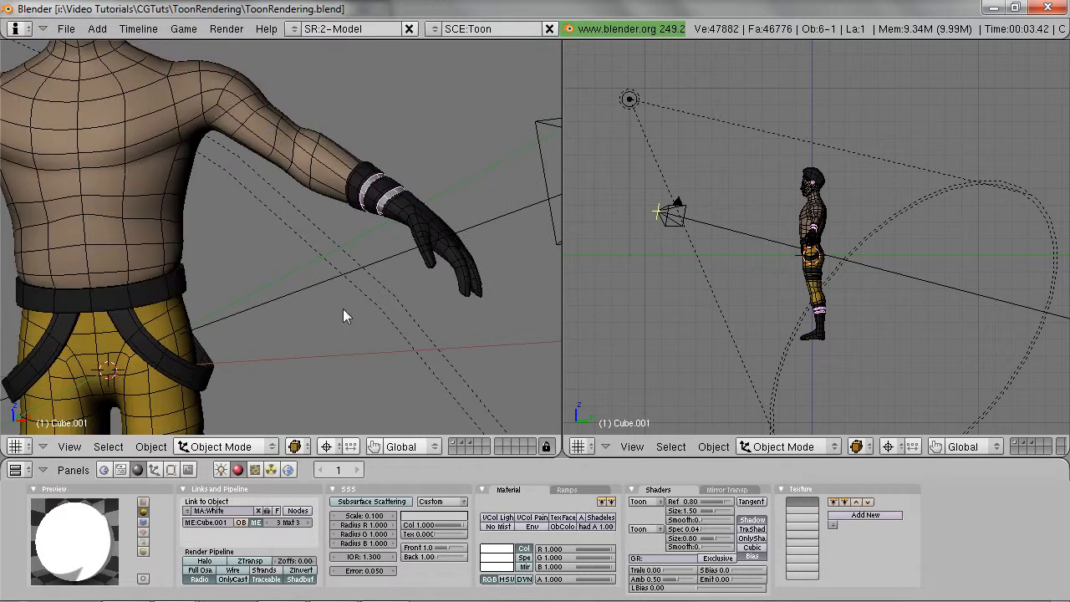
Examine the bands' White material, its colour and the list of available materials.
scroll(366, 261, "down", 4)
middle_click_drag(338, 230, 319, 247)
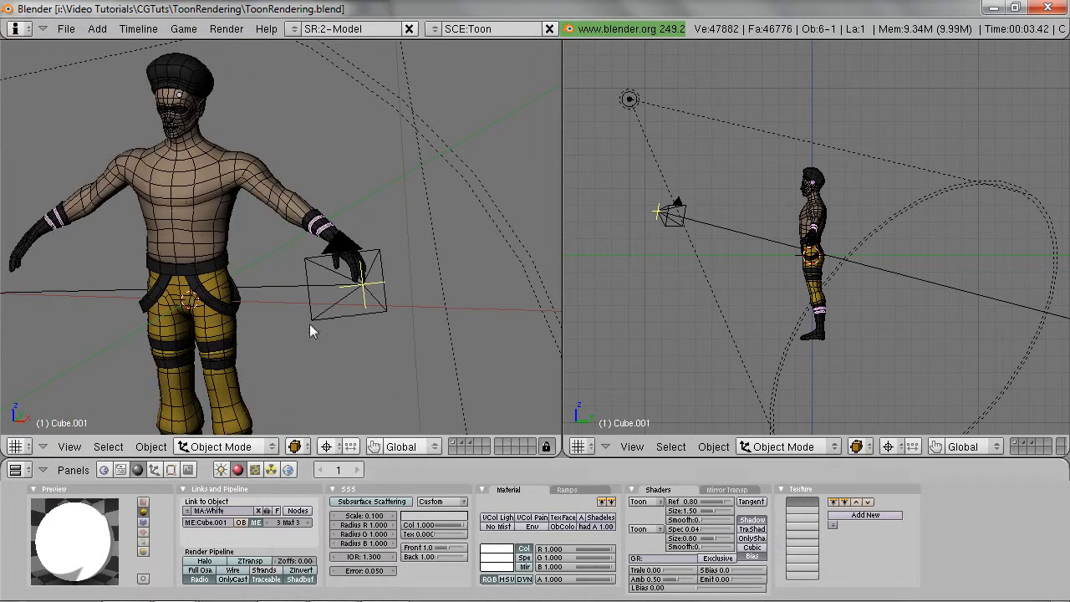
middle_click_drag(320, 313, 320, 287, "shift")
left_click(188, 509)
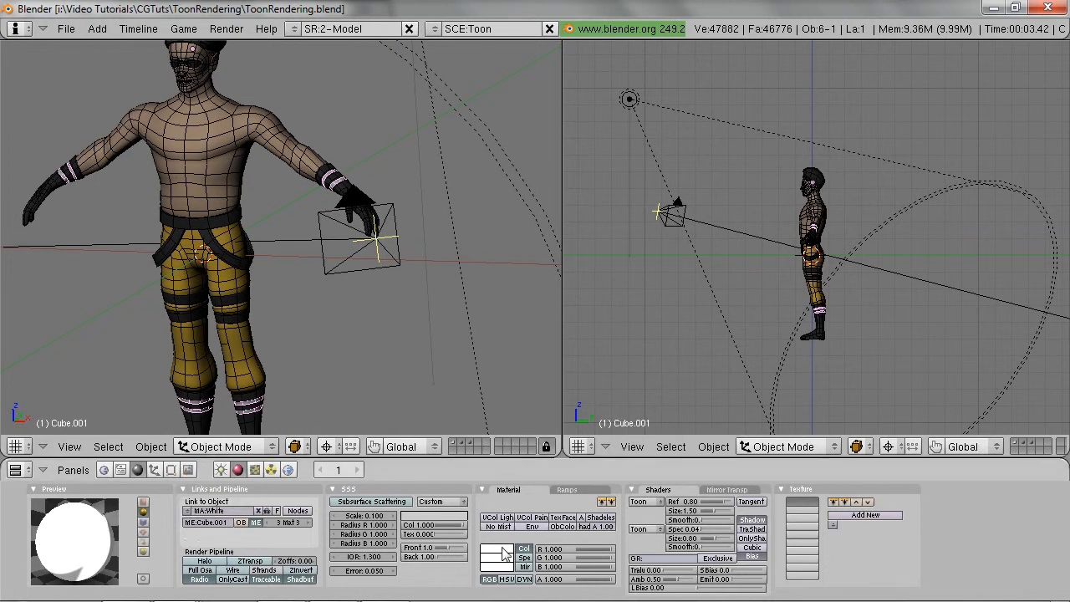
left_click(504, 548)
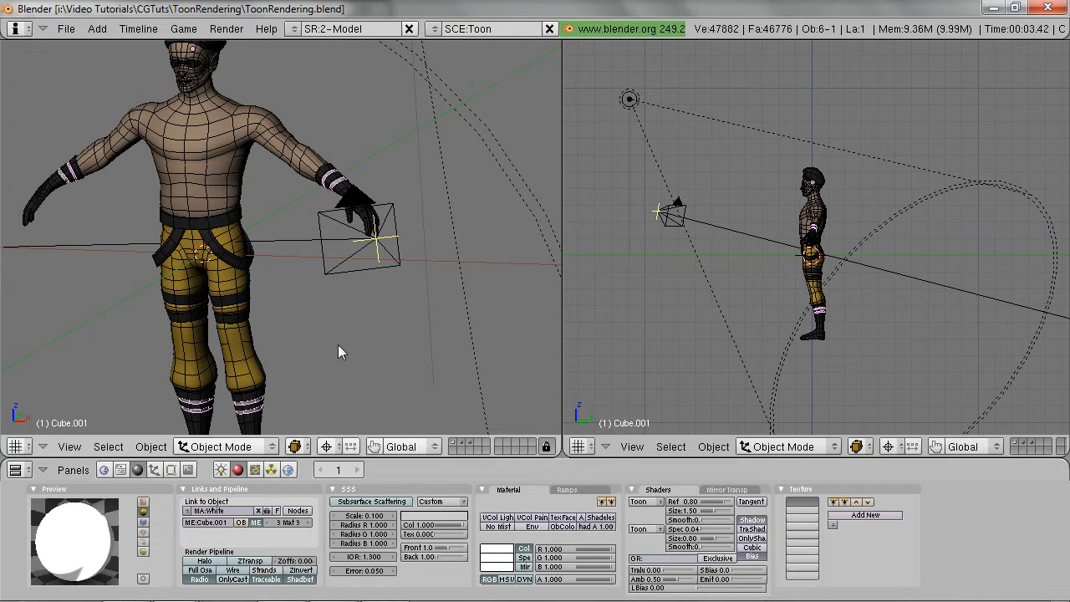
Set the White material's diffuse Toon size to 1.2, render the character and save the file.
left_click(687, 511)
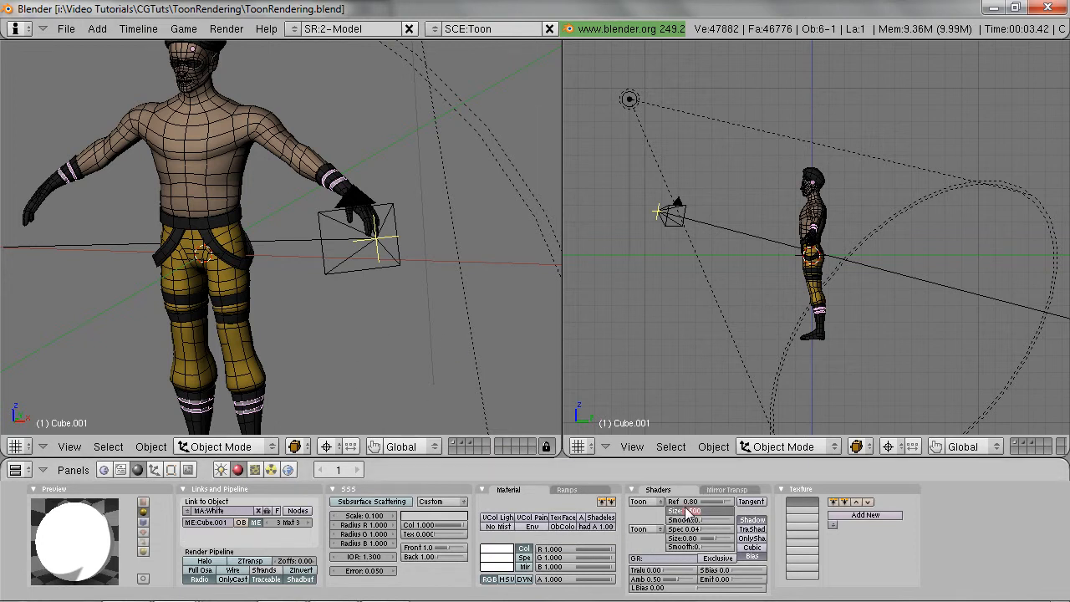
type("1.2")
key("Return")
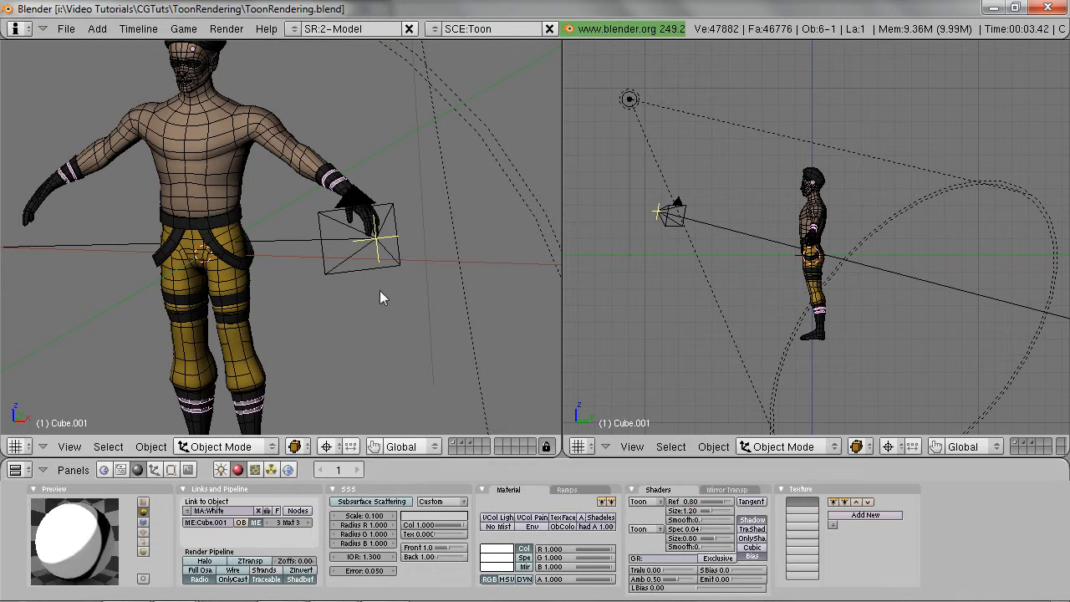
key("F12")
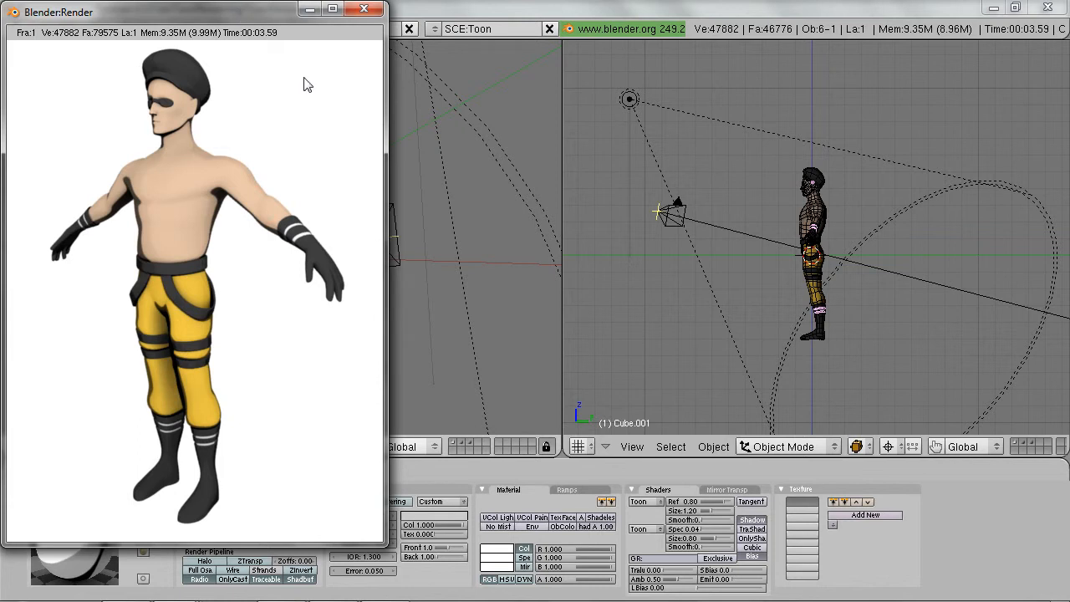
left_click(416, 14)
key("ctrl+w")
left_click(333, 116)
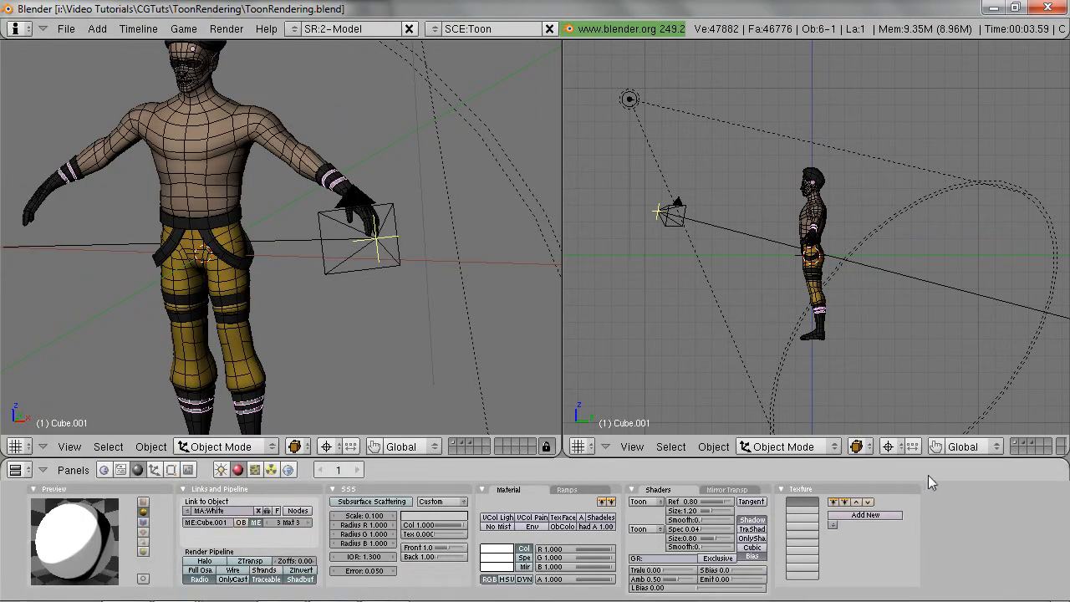
Review the rendered character again from the scene with its front in view, and save the file.
middle_click_drag(444, 321, 305, 267)
key("F12")
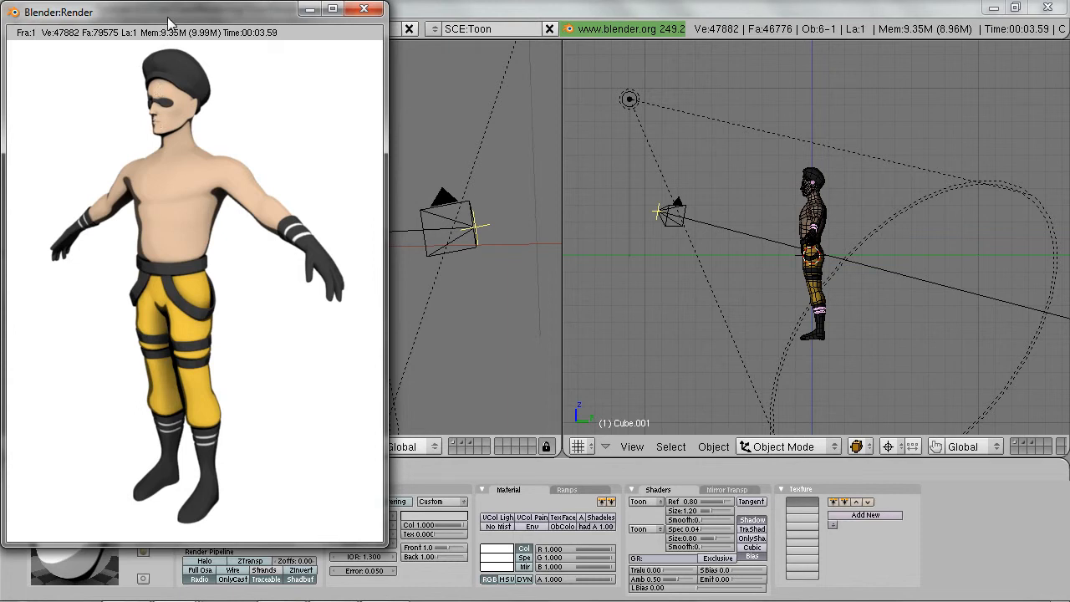
left_click(397, 15)
key("ctrl+w")
left_click(312, 203)
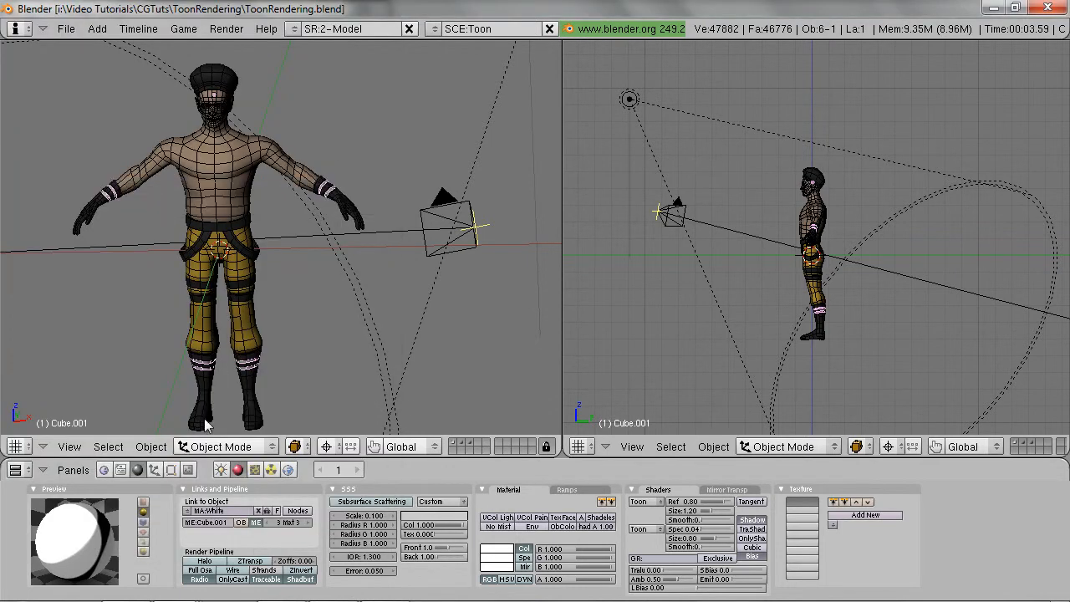
Try edge rendering in the output settings, rendering the character and examining the outlines up close.
left_click(192, 469)
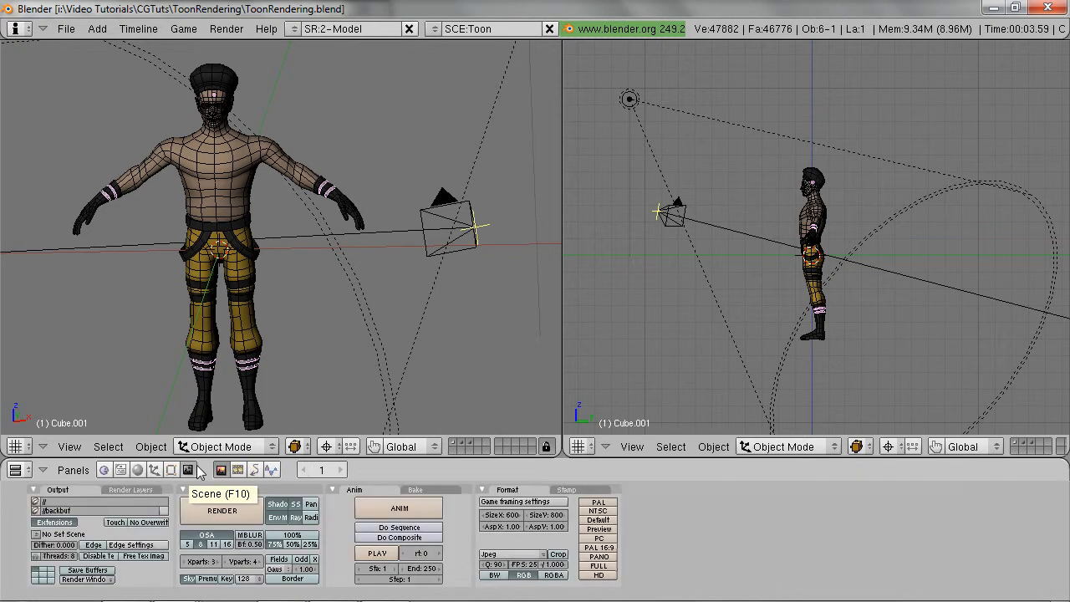
left_click(129, 545)
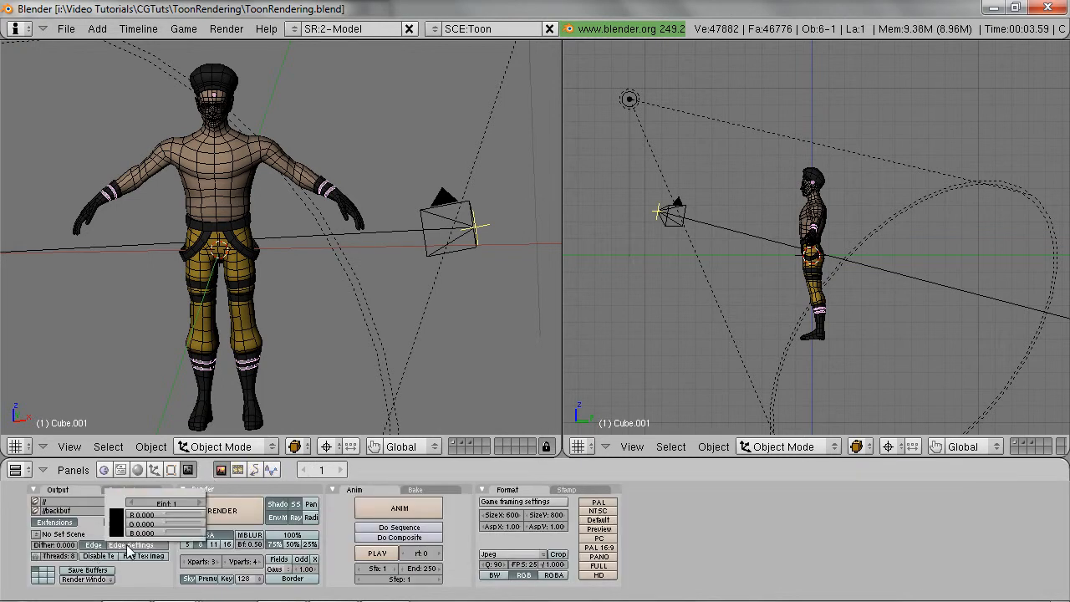
key("F12")
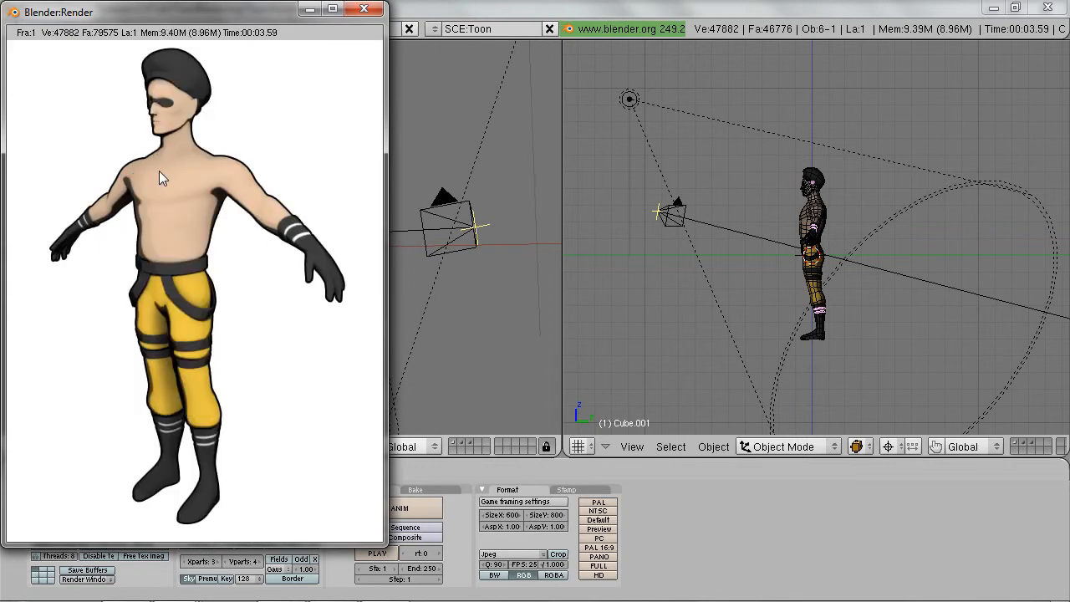
scroll(181, 233, "up", 1)
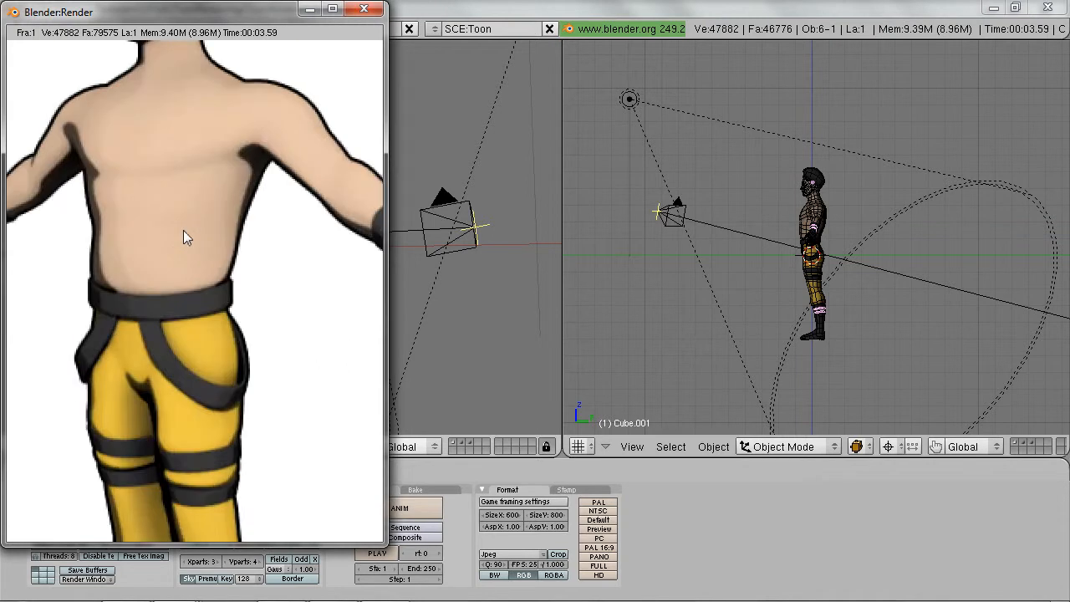
scroll(183, 230, "down", 1)
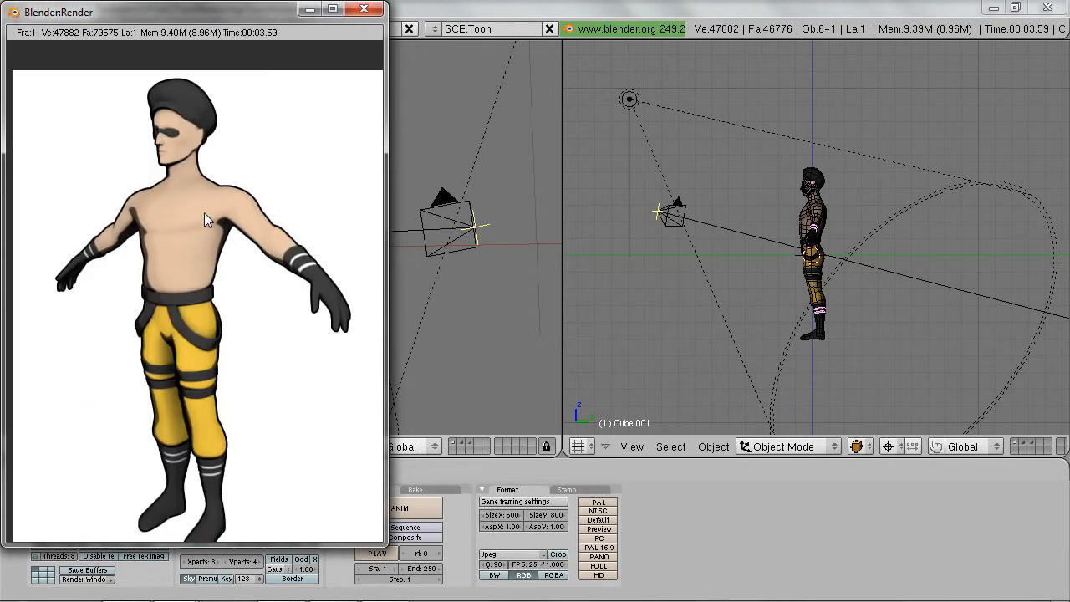
key("Home")
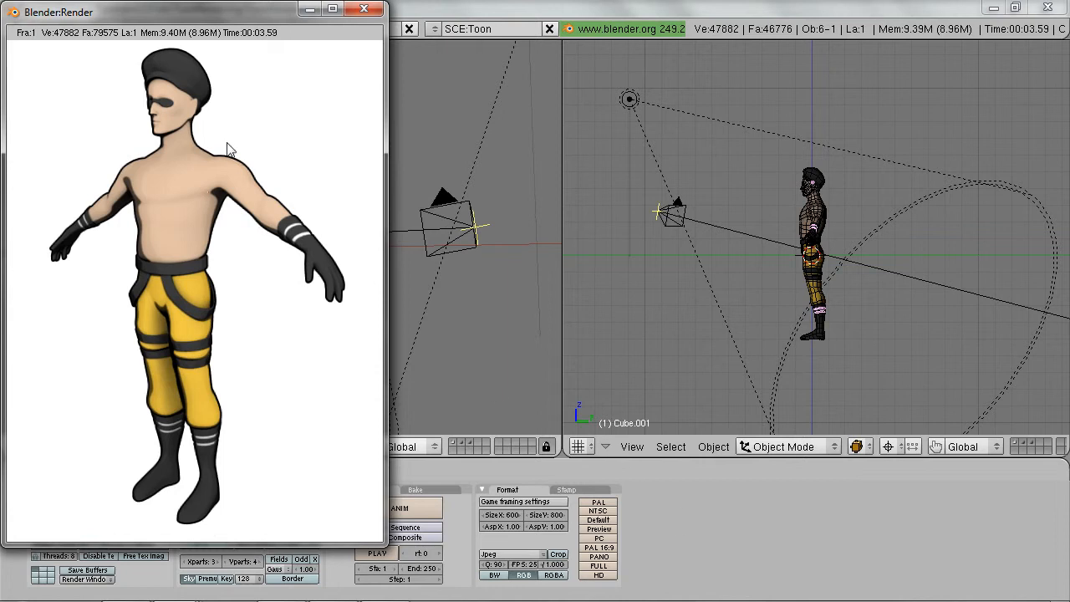
Try a higher edge intensity, reset it to 1 and review the outlined render.
left_click(524, 10)
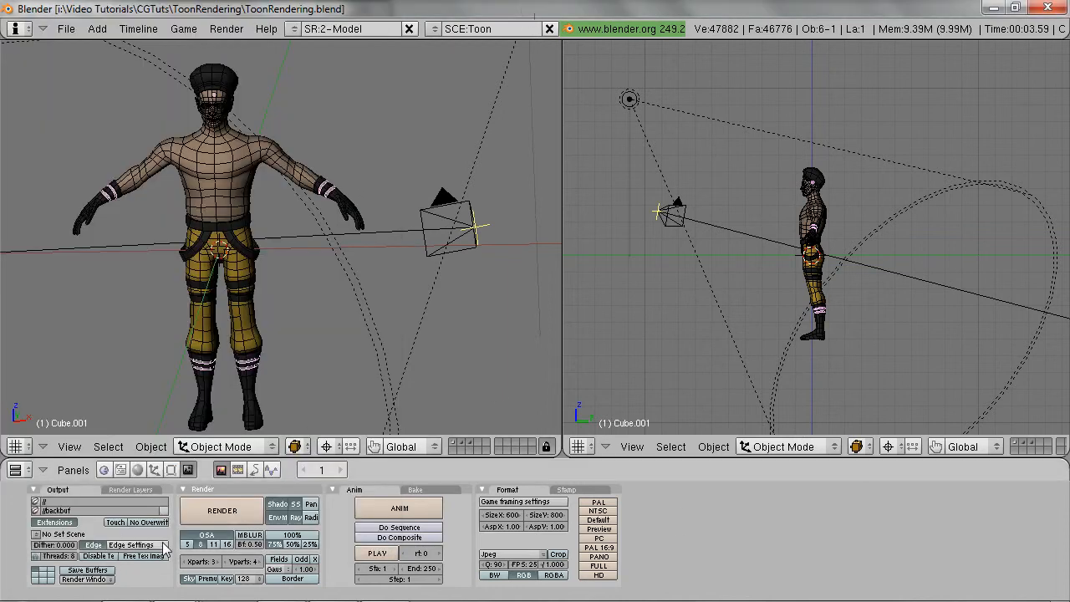
left_click(142, 545)
left_click_drag(306, 509, 326, 509)
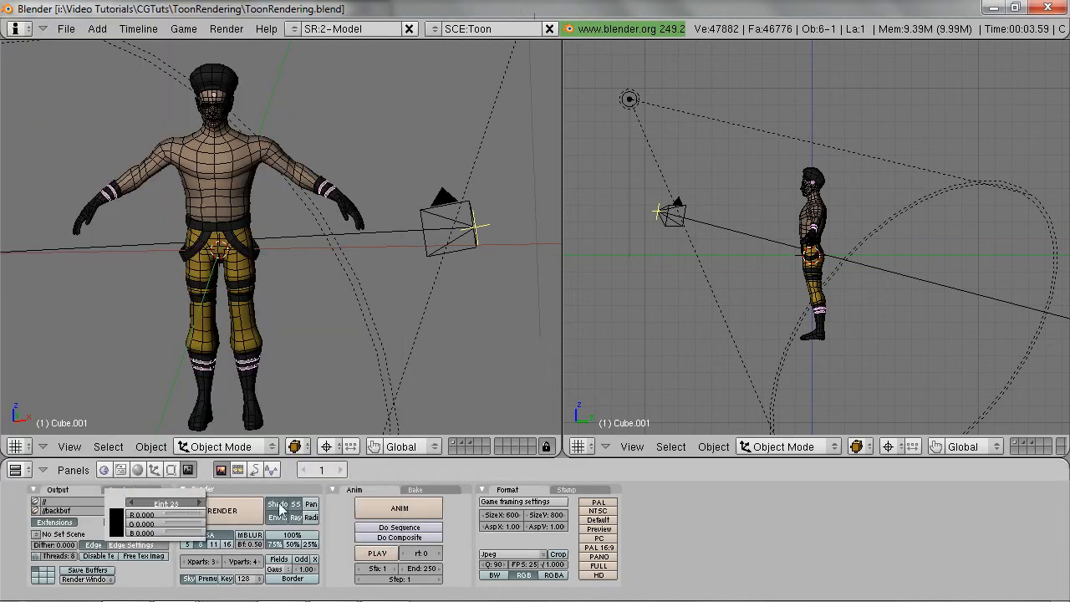
left_click(130, 545)
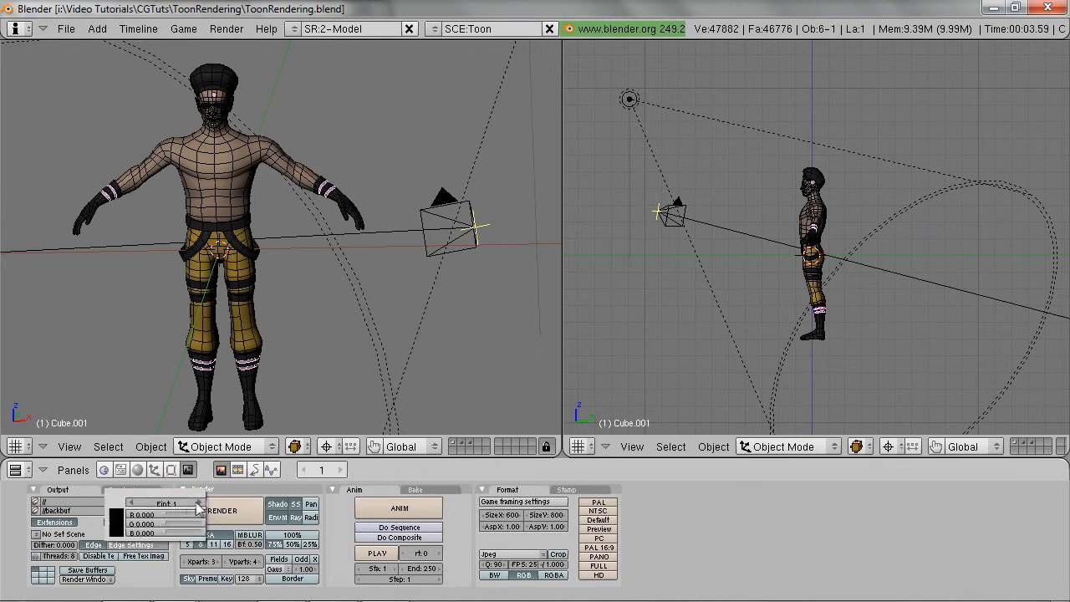
key("F11")
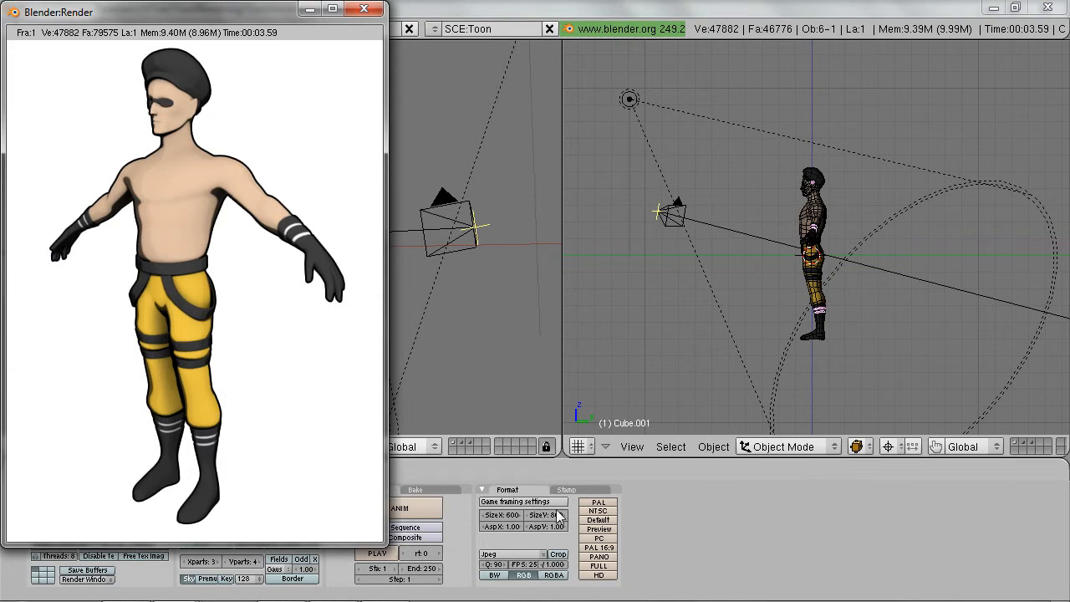
key("F11")
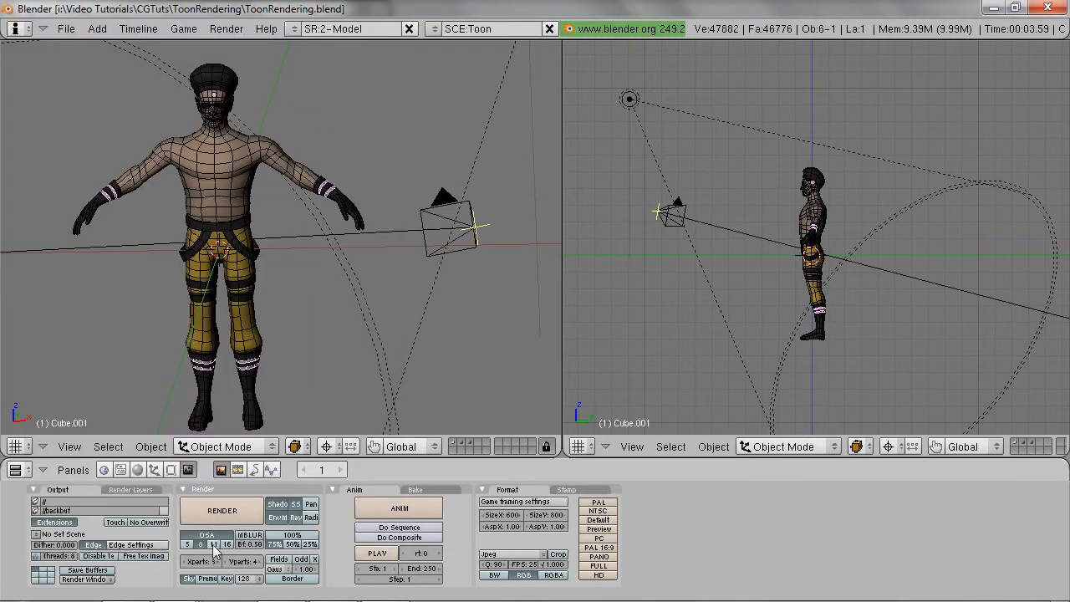
Turn off edge rendering, deselect all objects and save the file.
key("a")
key("ctrl+w")
left_click(330, 191)
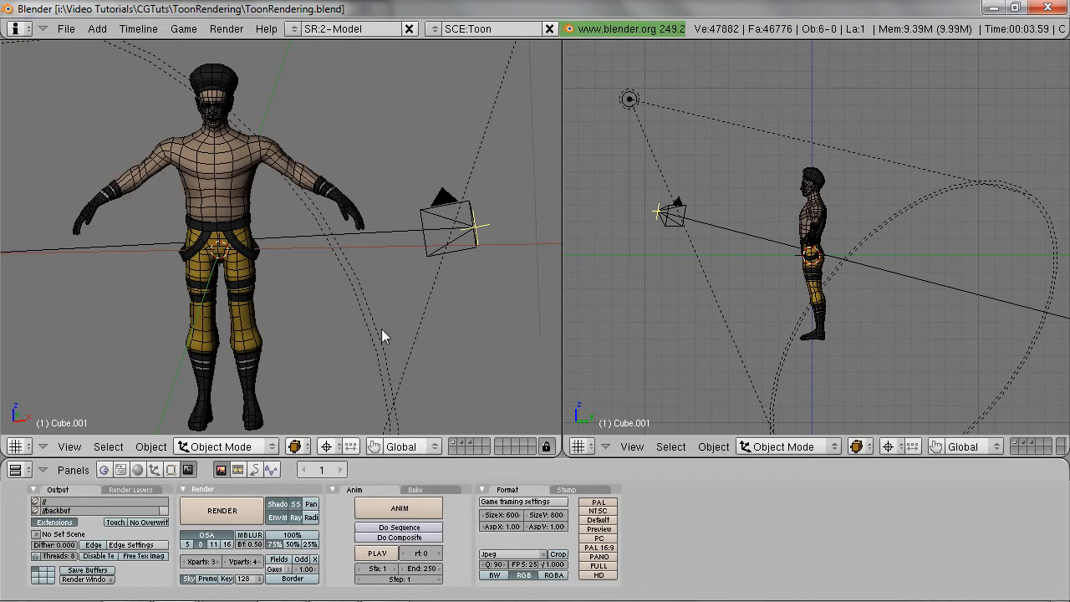
Enable Do Composite and premultiplied alpha for the render output, and render the character.
left_click(412, 538)
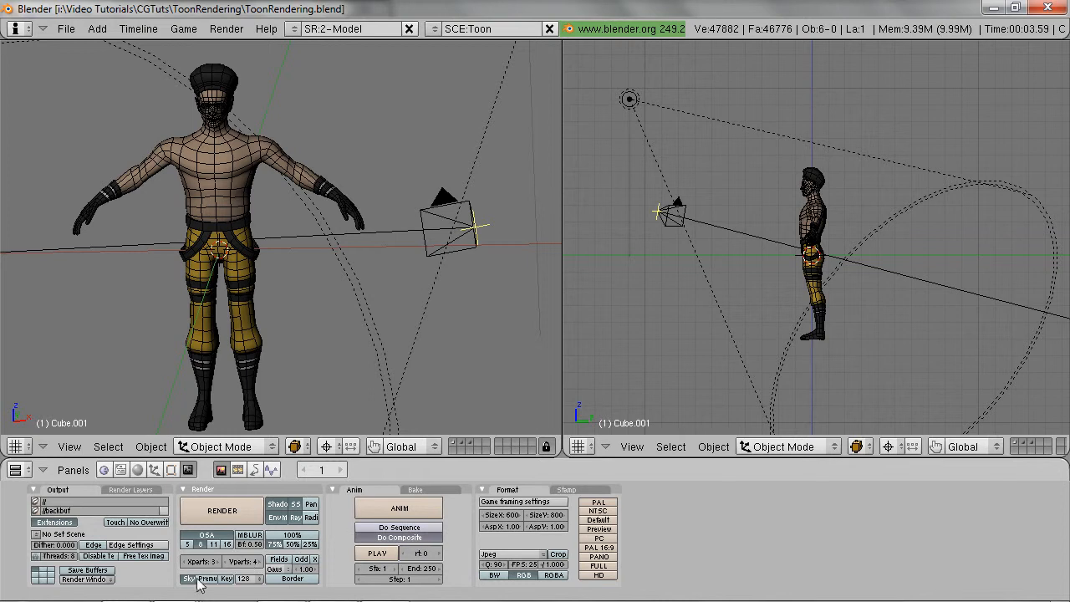
left_click(207, 578)
left_click(221, 509)
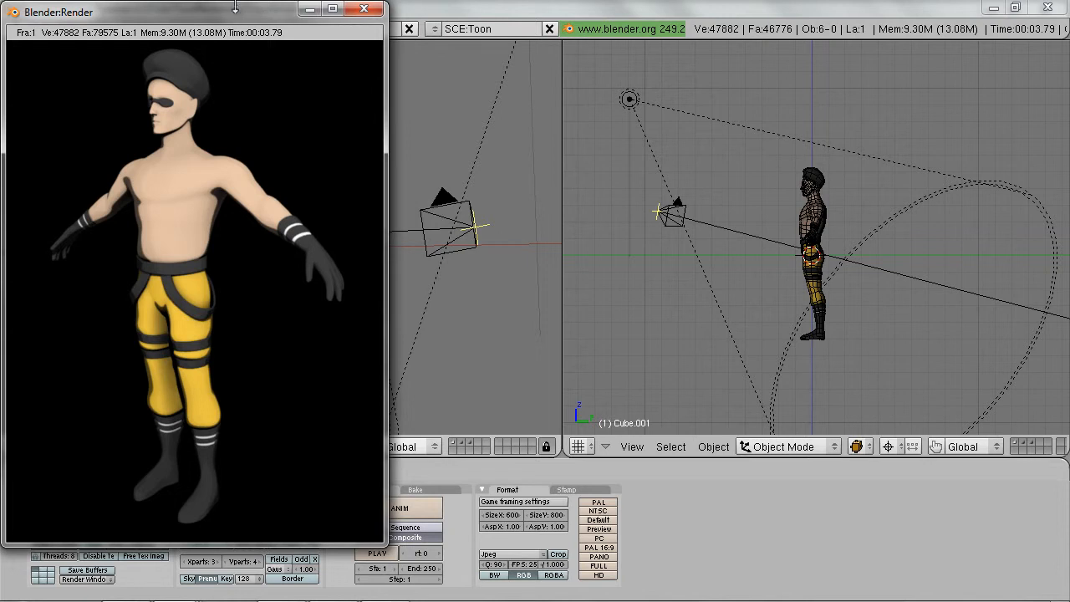
left_click(648, 494)
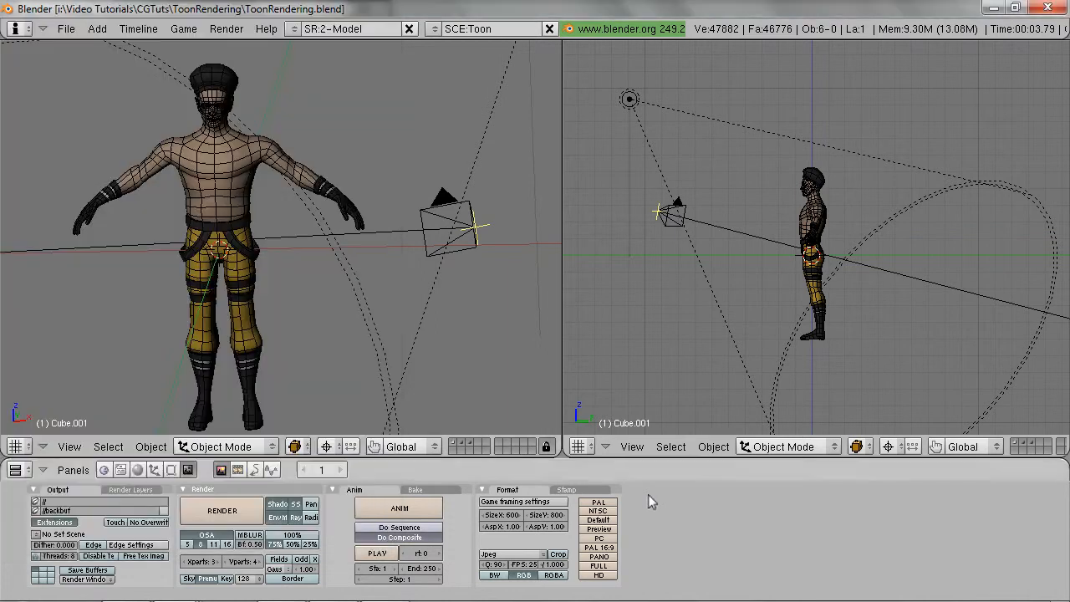
Open the compositing nodes in a maximised node editor in place of the side view, and enable Use Nodes and Backdrop.
left_click(578, 446)
left_click(622, 221)
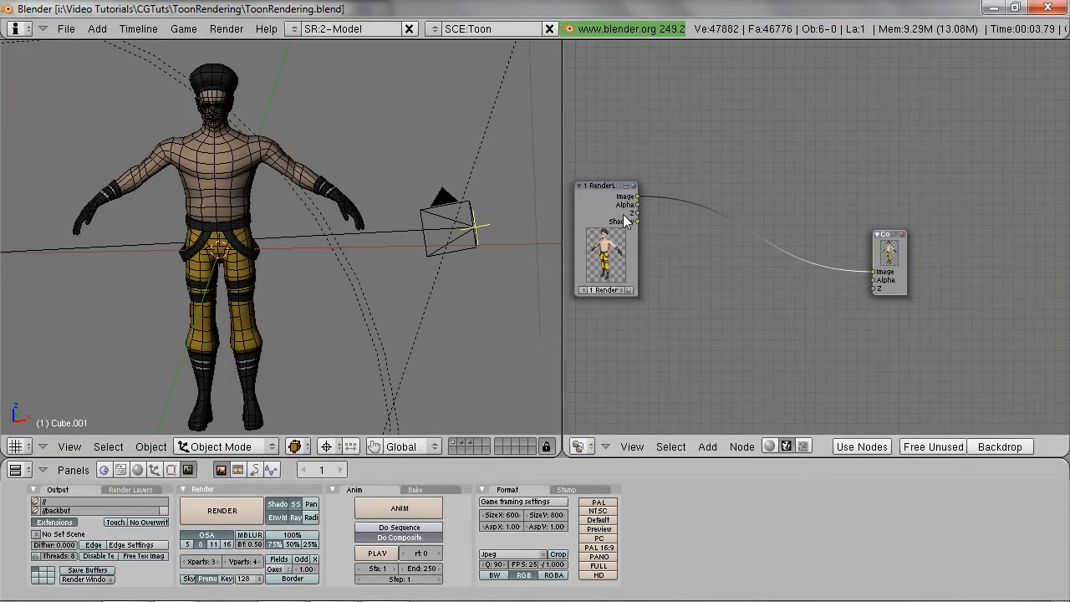
key("ctrl+Up")
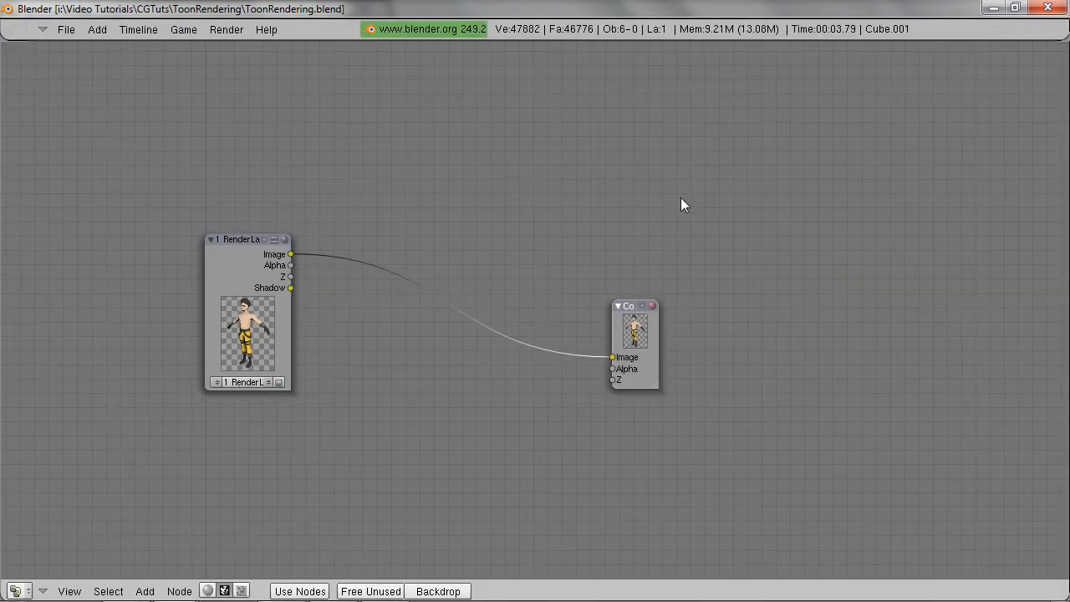
left_click(300, 591)
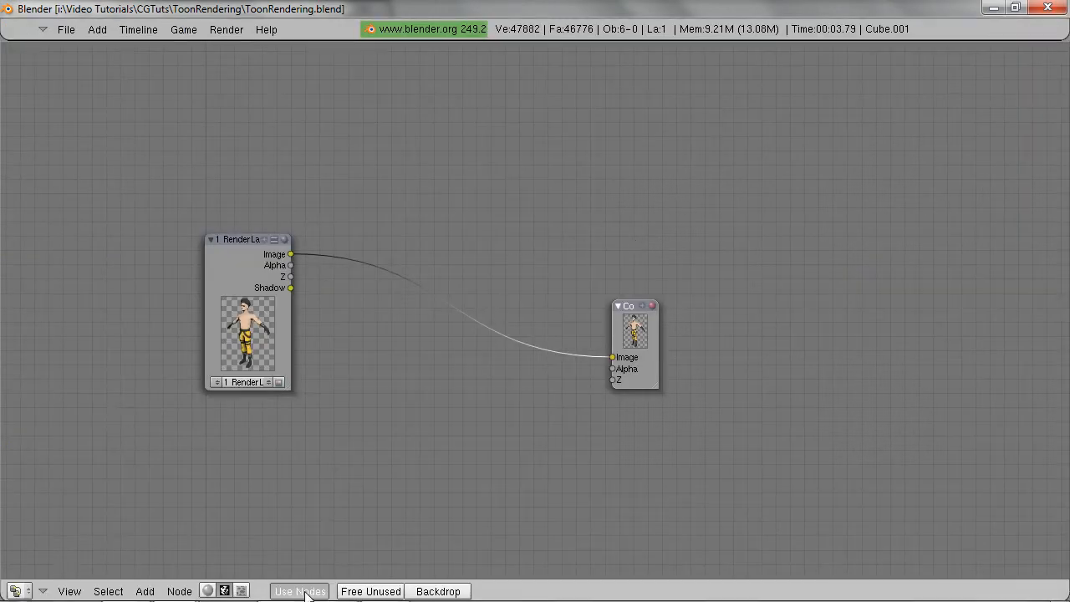
left_click(439, 591)
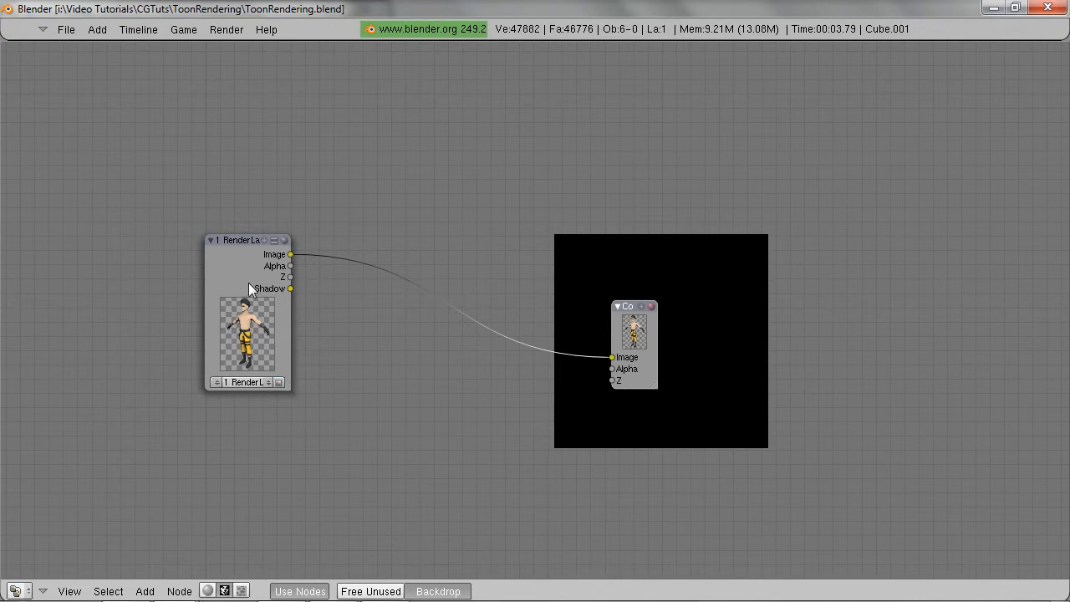
Spread the node layout, placing the Render Layers node at the far upper left and the Composite node at the far upper right.
left_click_drag(238, 242, 60, 97)
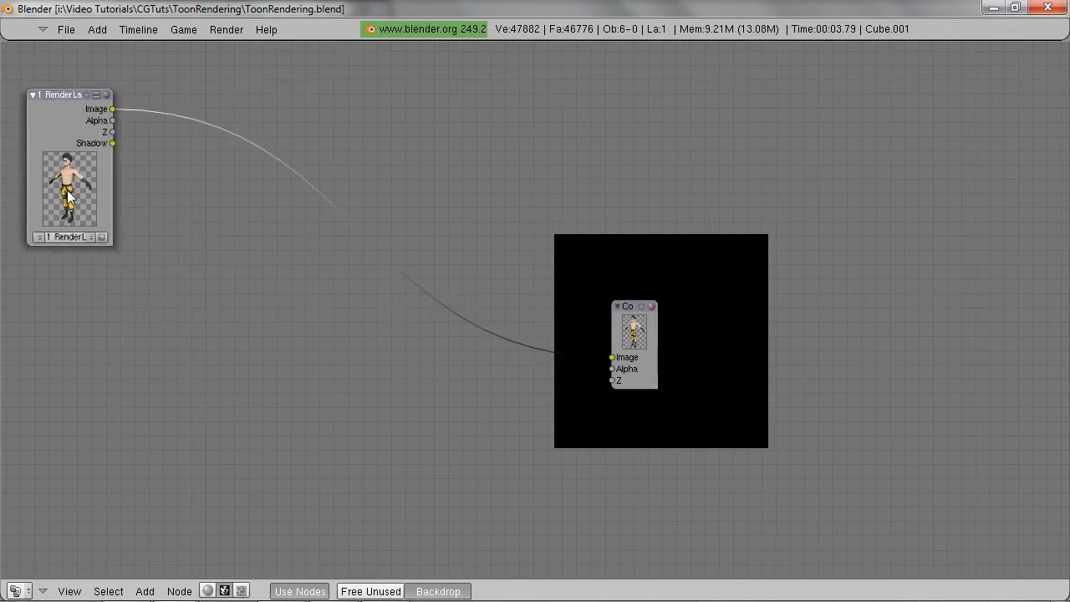
left_click(79, 237)
left_click(79, 234)
left_click_drag(635, 308, 1041, 55)
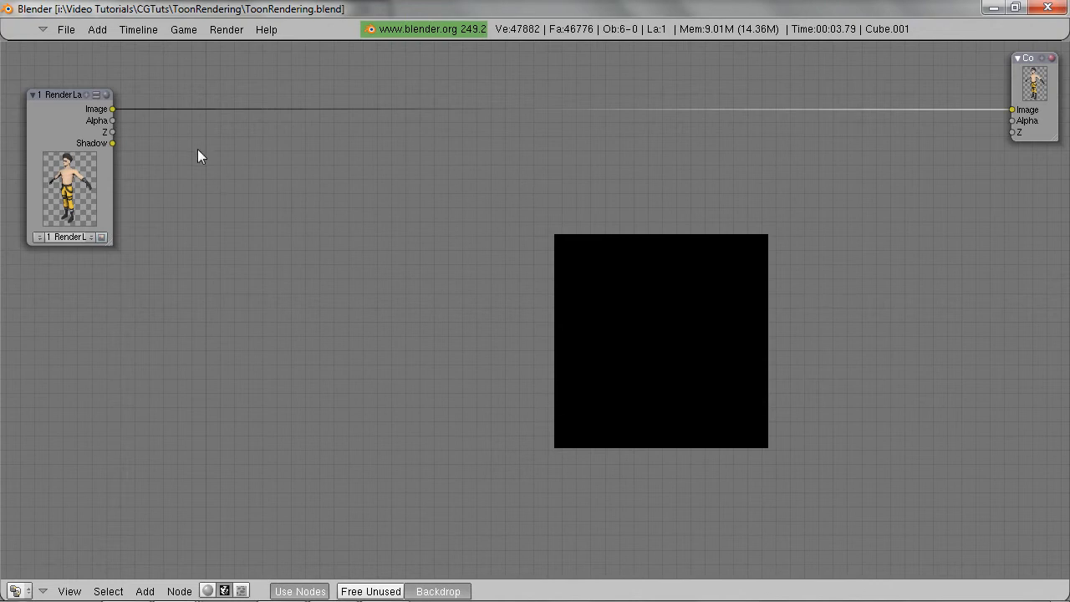
Add a Dilate/Erode filter node beside the Render Layers node and connect the render layer's Alpha output to its Mask input.
key("space")
mouse_move(313, 154)
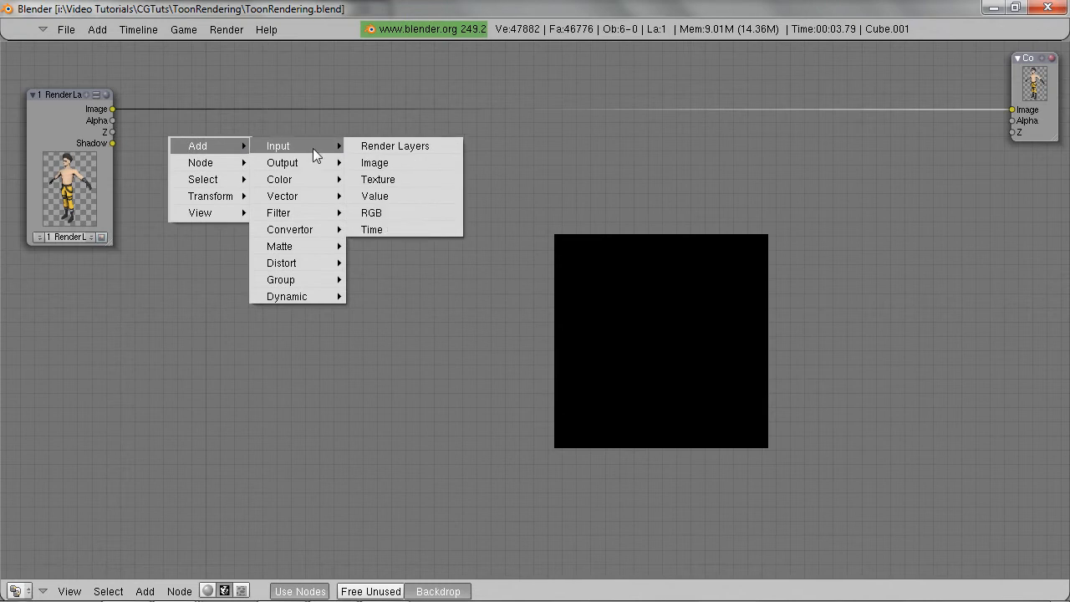
mouse_move(297, 212)
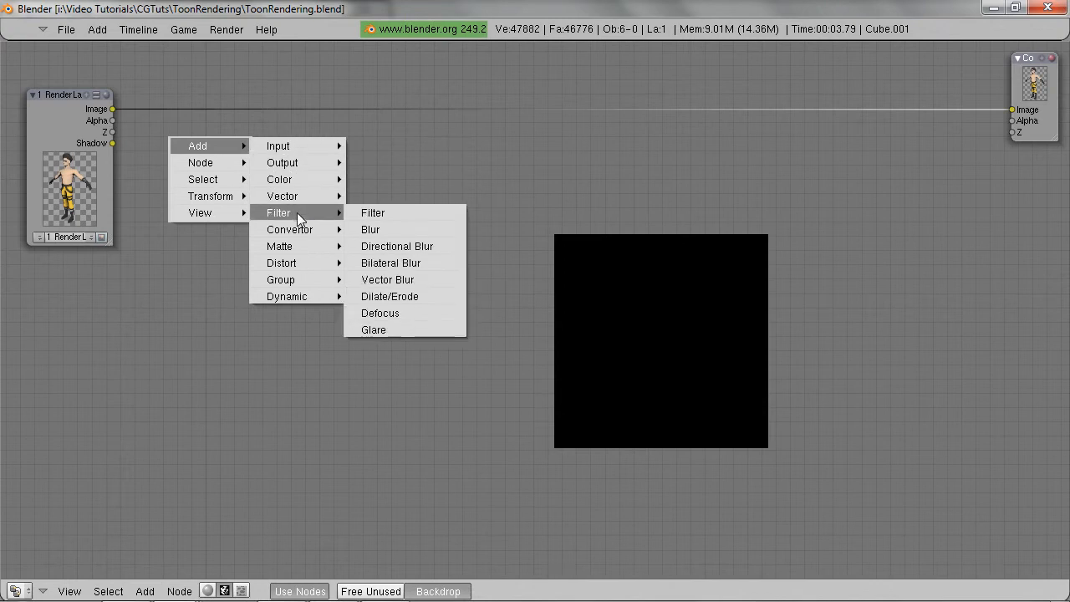
left_click(408, 299)
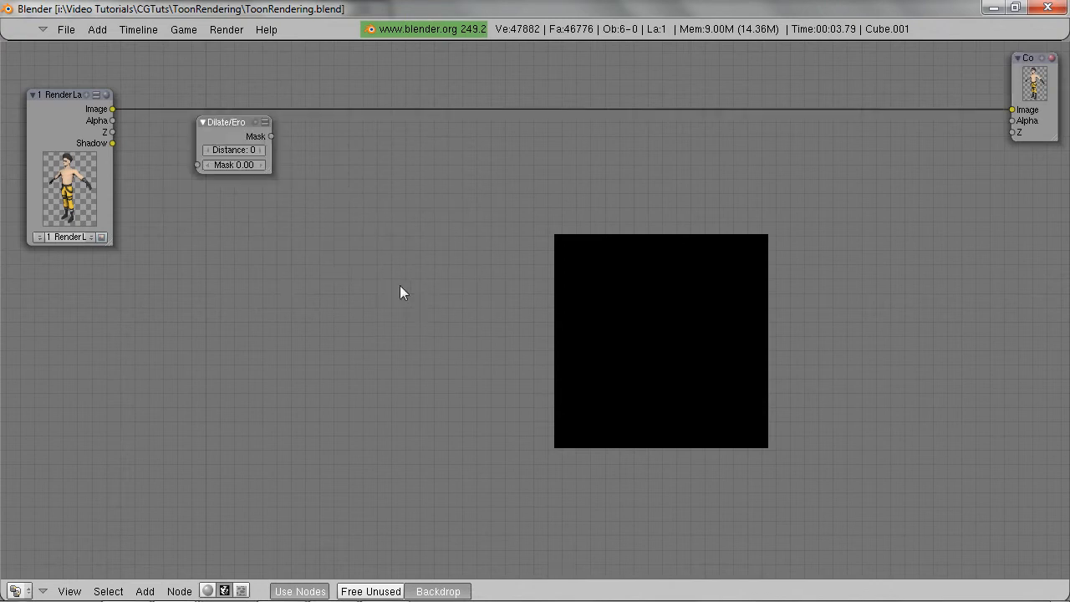
mouse_move(232, 121)
left_mouse_down()
mouse_move(233, 152)
mouse_move(217, 169)
mouse_move(216, 153)
left_mouse_up()
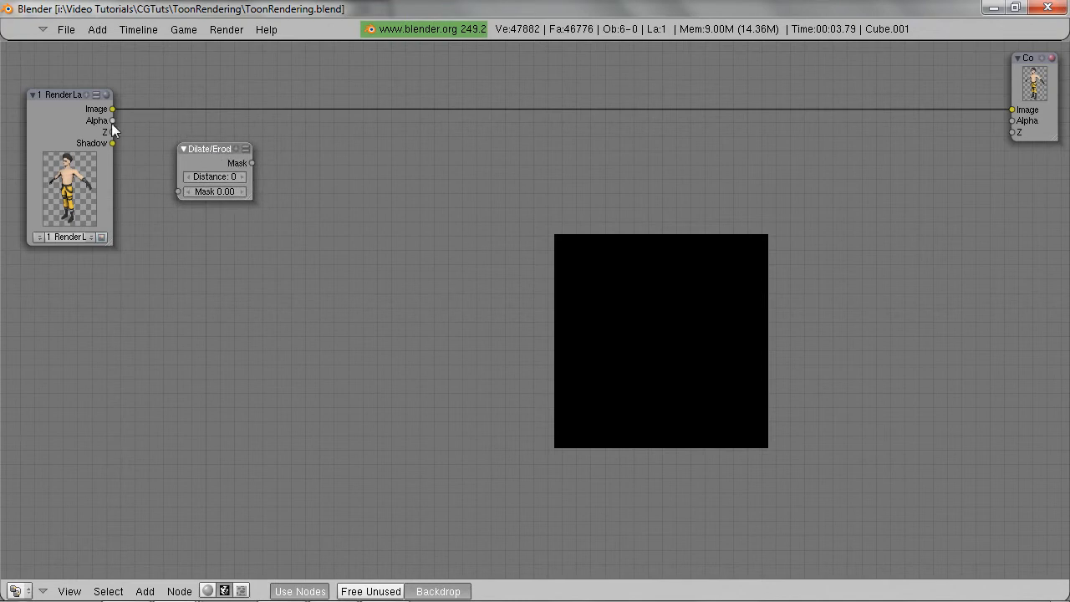
left_click_drag(177, 197, 176, 192)
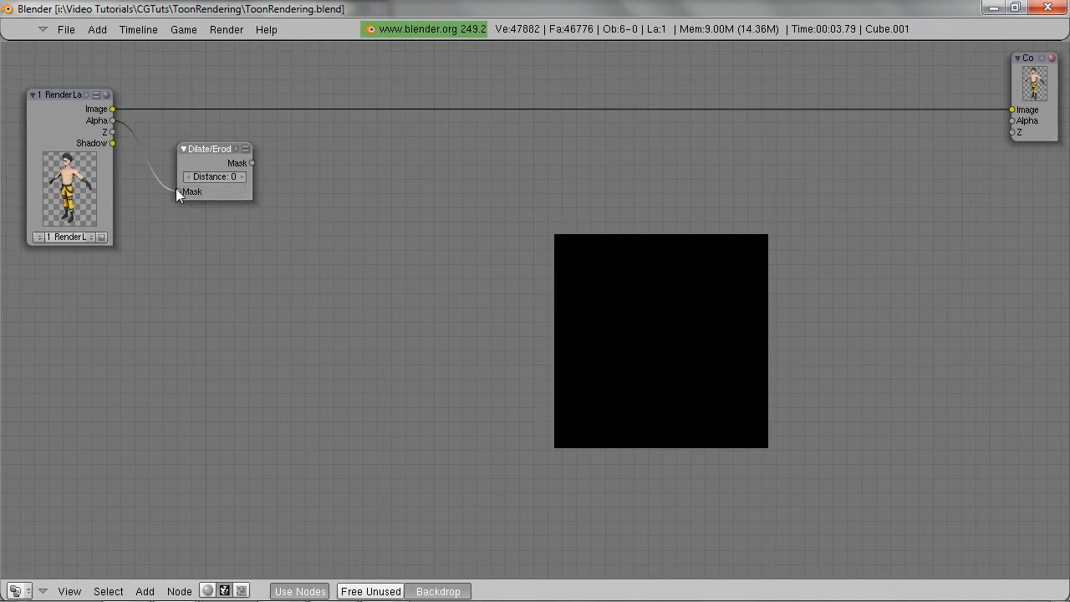
Add a Viewer node fed by the render layer's Alpha output, and place it below the Dilate/Erode node.
key("space")
mouse_move(250, 204)
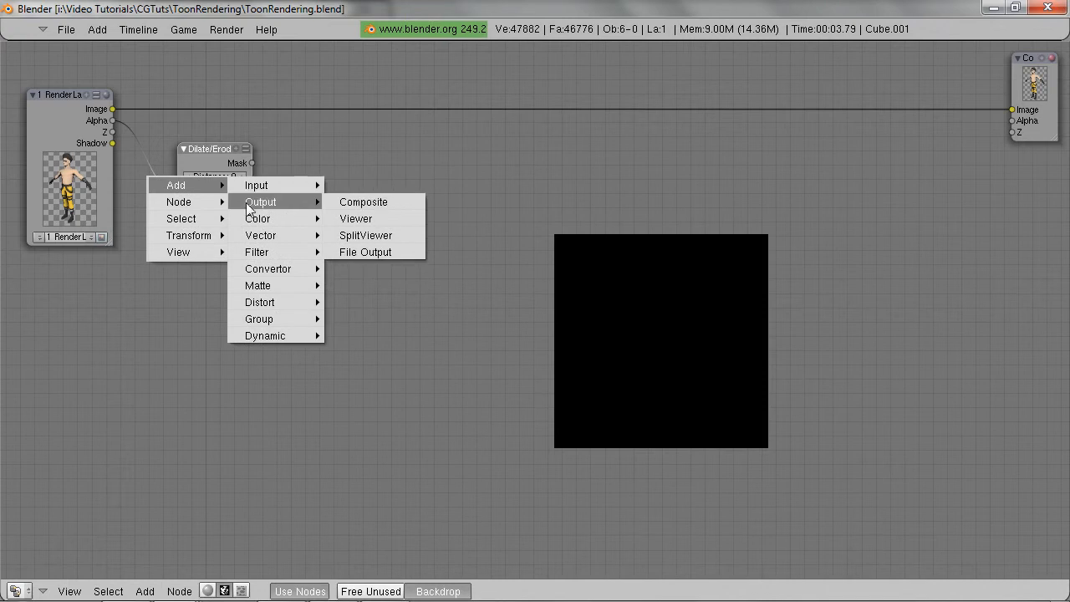
left_click(351, 218)
left_click_drag(111, 121, 175, 206)
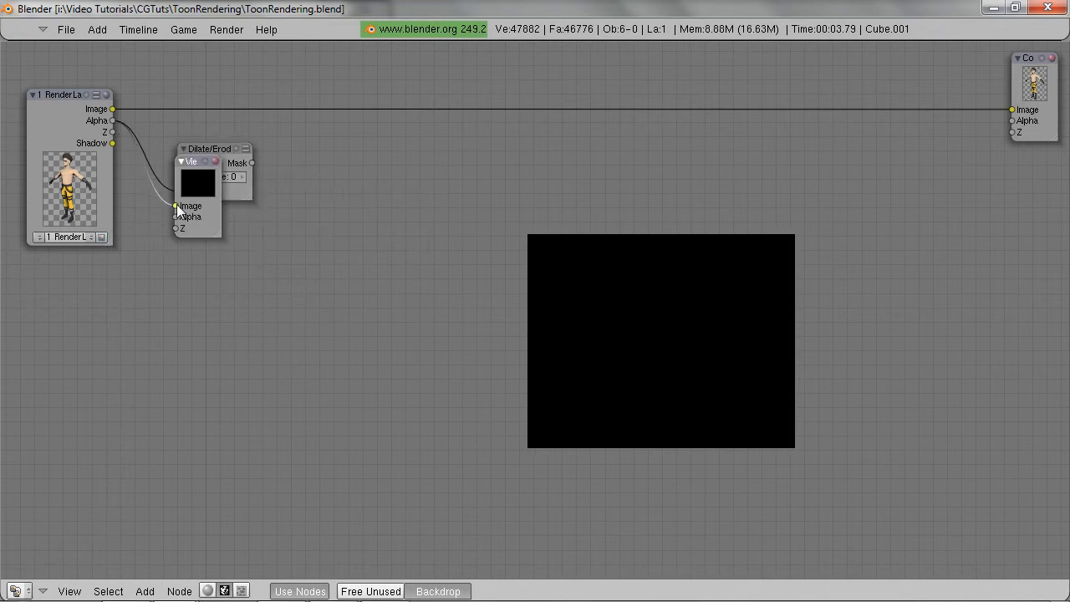
left_click_drag(194, 172, 181, 276)
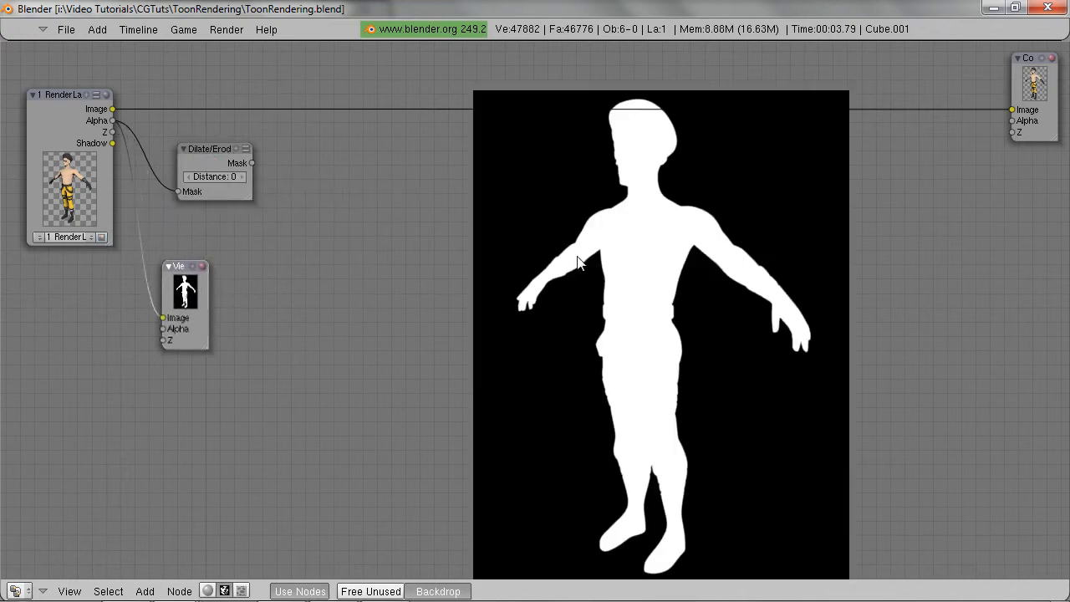
Duplicate the Viewer node, feed it from the Dilate/Erode node's Mask output, and set the Dilate/Erode distance to 1.
left_click(200, 146)
left_click(183, 282)
key("shift+d")
left_click(355, 231)
left_click_drag(250, 162, 264, 268)
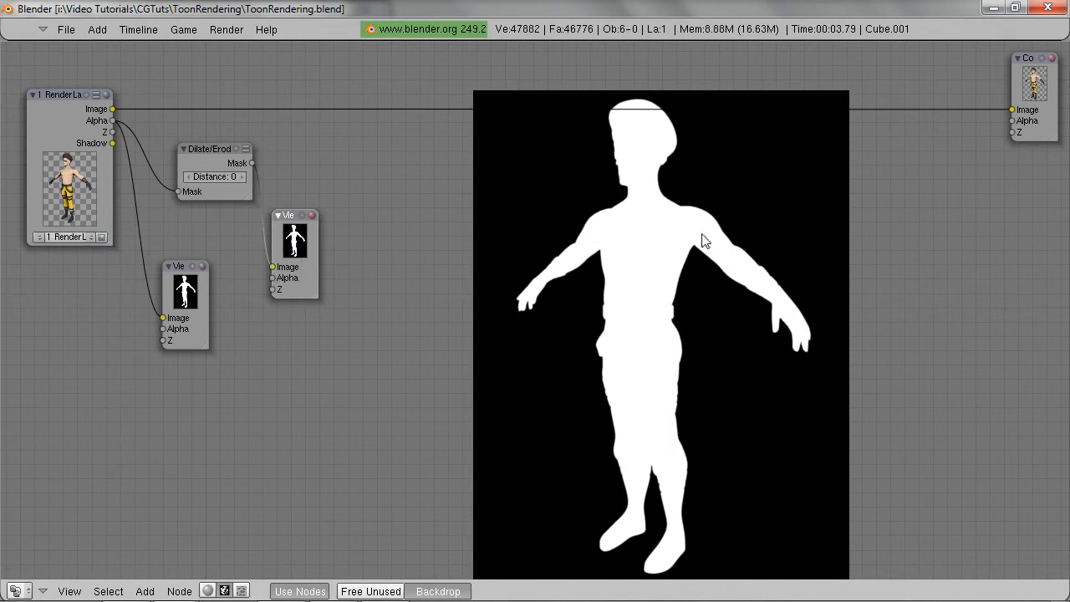
left_click(240, 180)
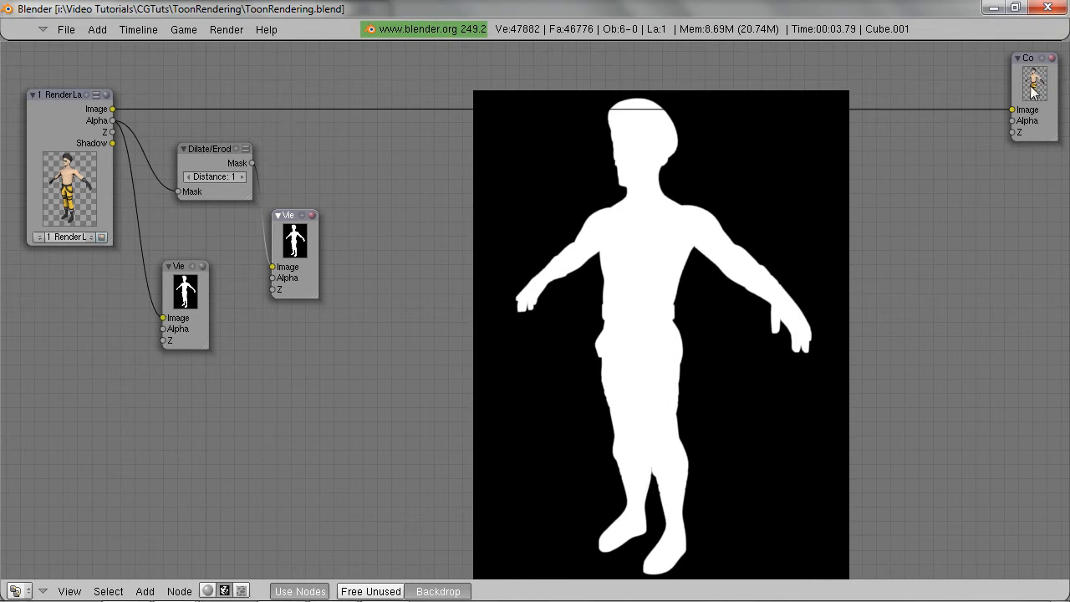
Add an Invert colour node beside the Dilate/Erode node and connect the Mask output to its Color input.
key("space")
mouse_move(320, 144)
mouse_move(329, 125)
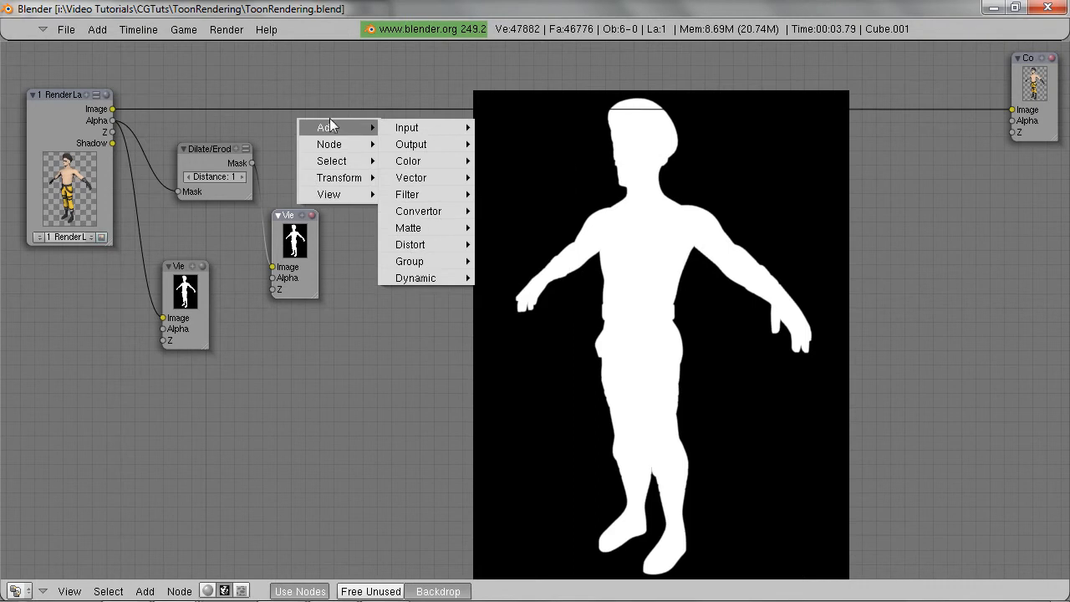
mouse_move(399, 165)
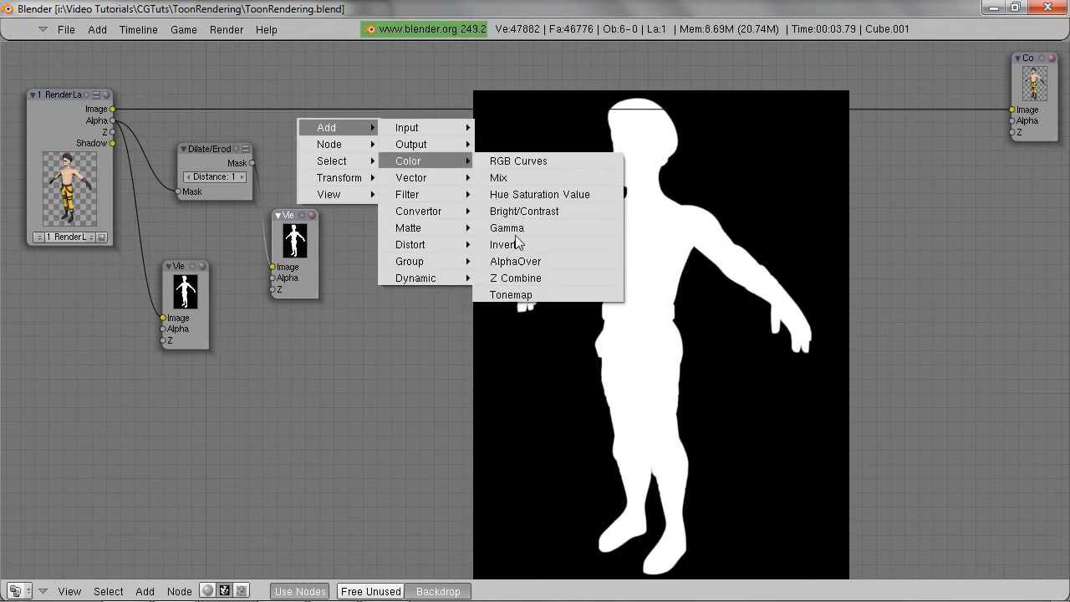
left_click(506, 244)
left_click_drag(253, 163, 325, 158)
Duplicate a Viewer node below the Invert node, feed it from the Invert's Color output, and show it in the backdrop.
mouse_move(337, 109)
left_mouse_down()
mouse_move(301, 137)
mouse_move(349, 276)
mouse_move(363, 266)
left_mouse_up()
left_click(293, 248)
key("shift+d")
left_click(405, 241)
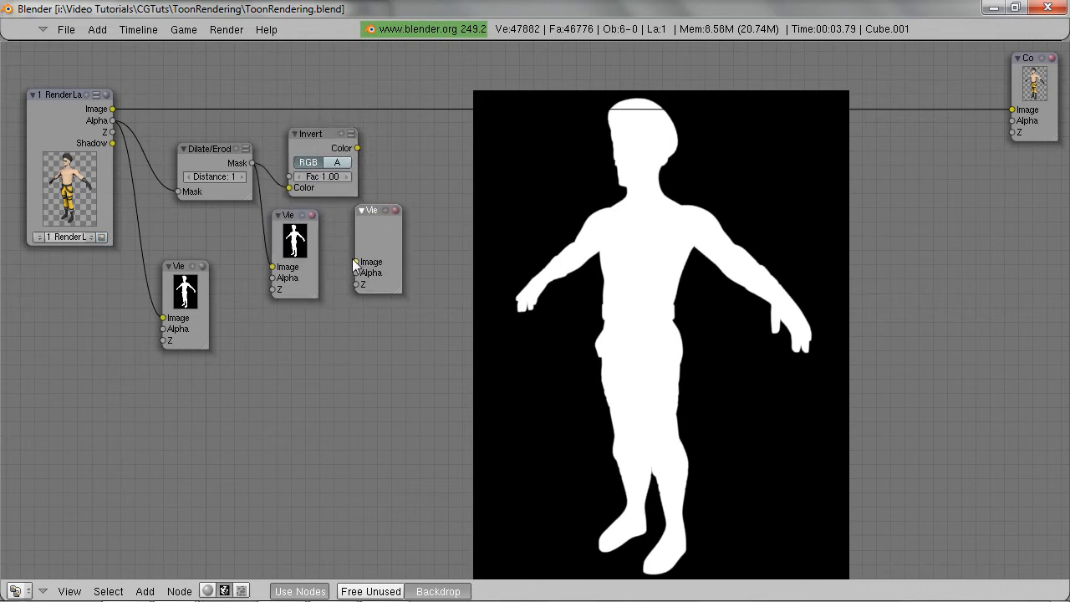
left_click(304, 252)
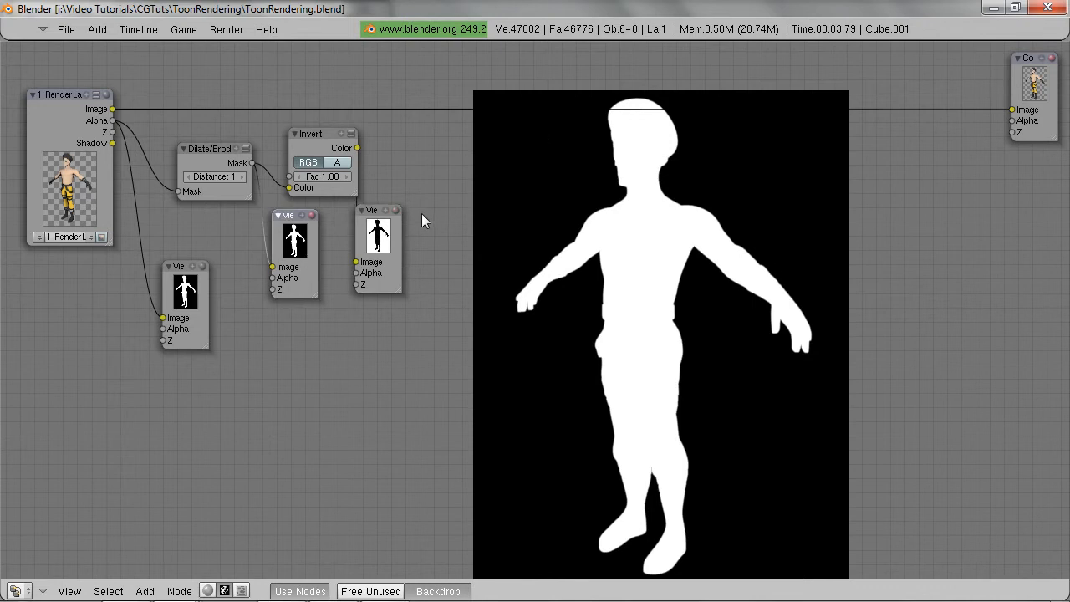
left_click(373, 233)
scroll(756, 267, "down", 1)
scroll(744, 286, "up", 1)
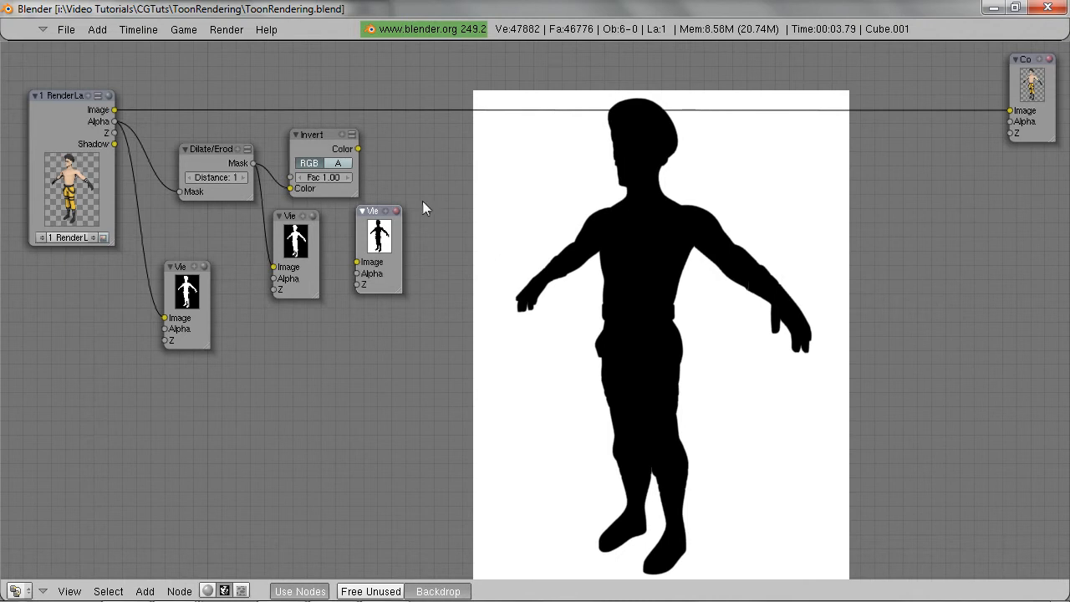
Add a Mix colour node after the Invert node and connect the render layer's Image output to its second Image input.
key("space")
mouse_move(504, 242)
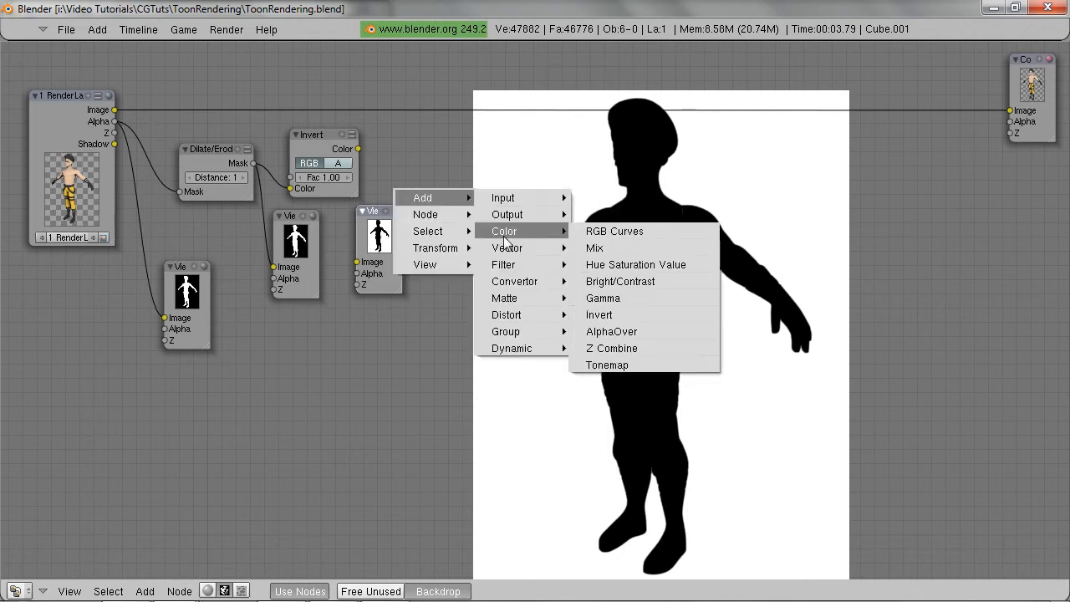
left_click(607, 251)
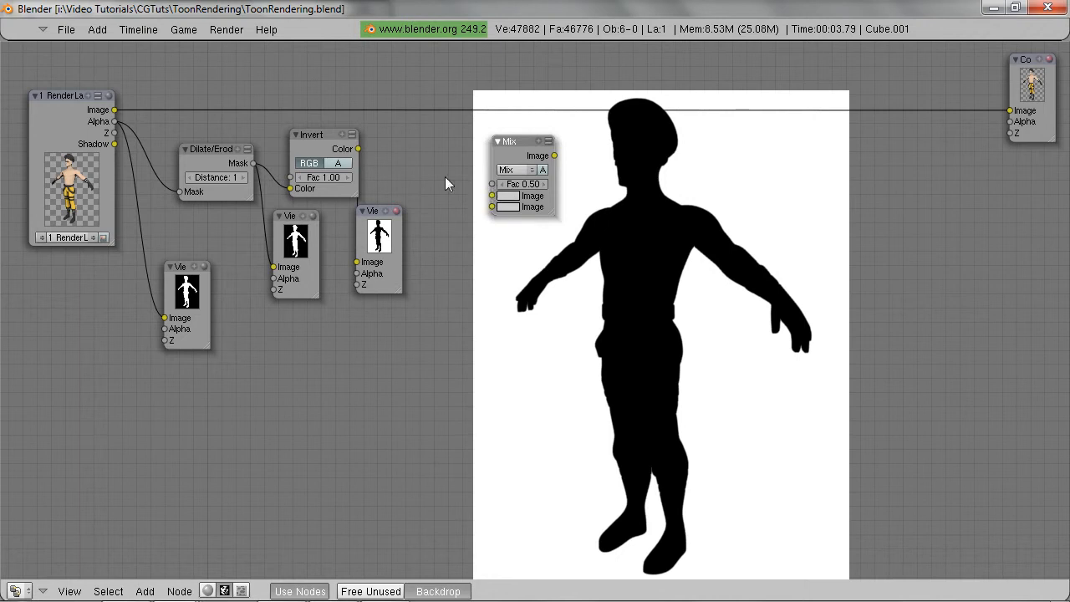
left_click_drag(114, 109, 491, 206)
Duplicate a Viewer node beside the Mix node, feed it from the Mix's Image output, and show it in the backdrop.
left_click(377, 245)
key("shift+d")
left_click(630, 195)
left_click_drag(553, 157, 590, 205)
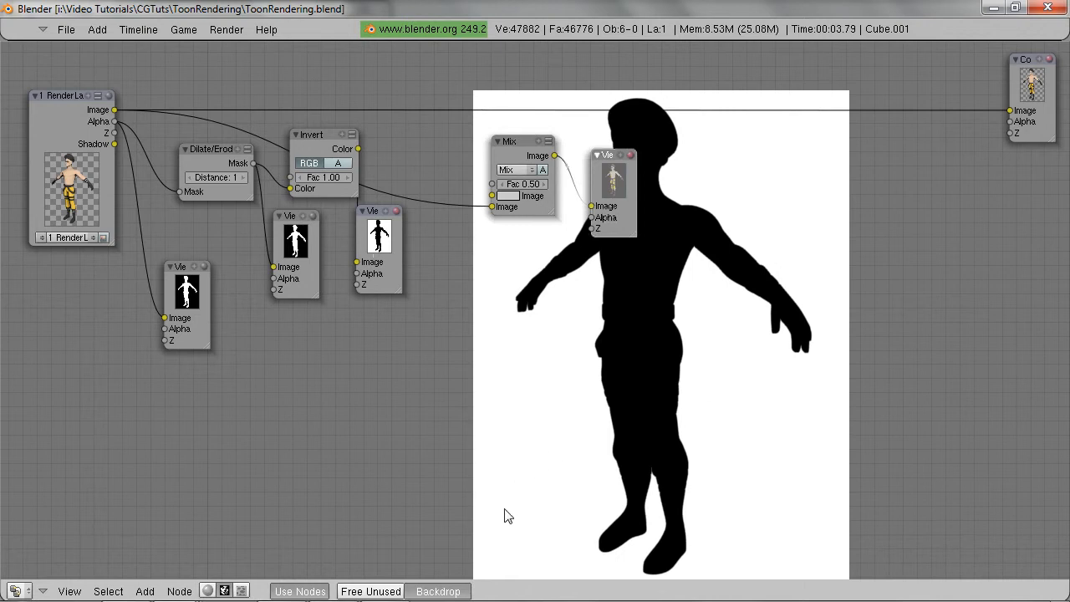
left_click(629, 213)
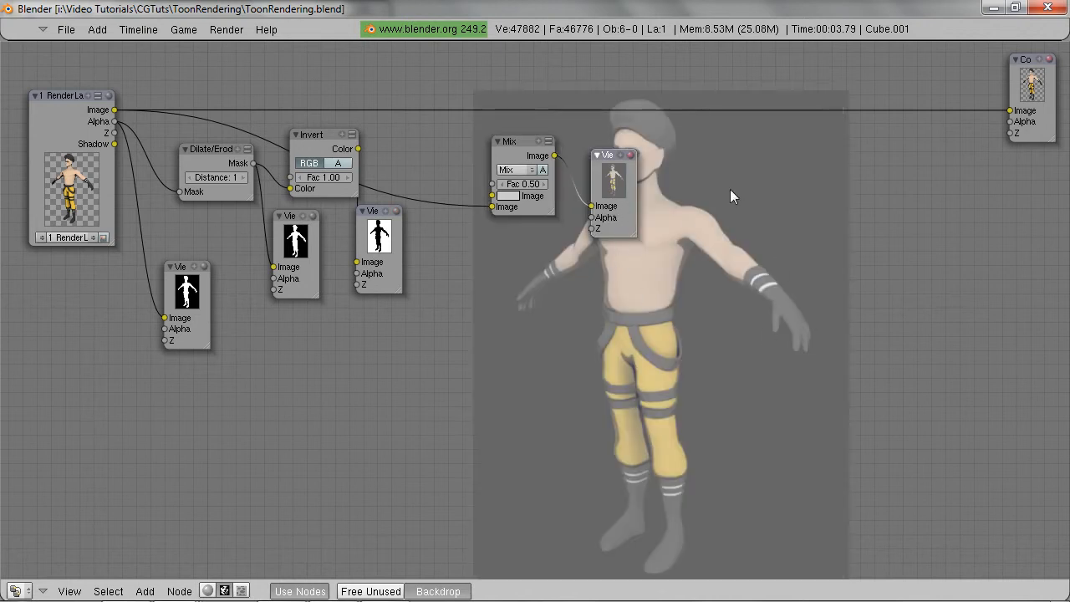
Connect the Invert node's Color output to the Mix node's first Image input and preview the mix in the backdrop.
middle_click_drag(554, 250, 557, 329)
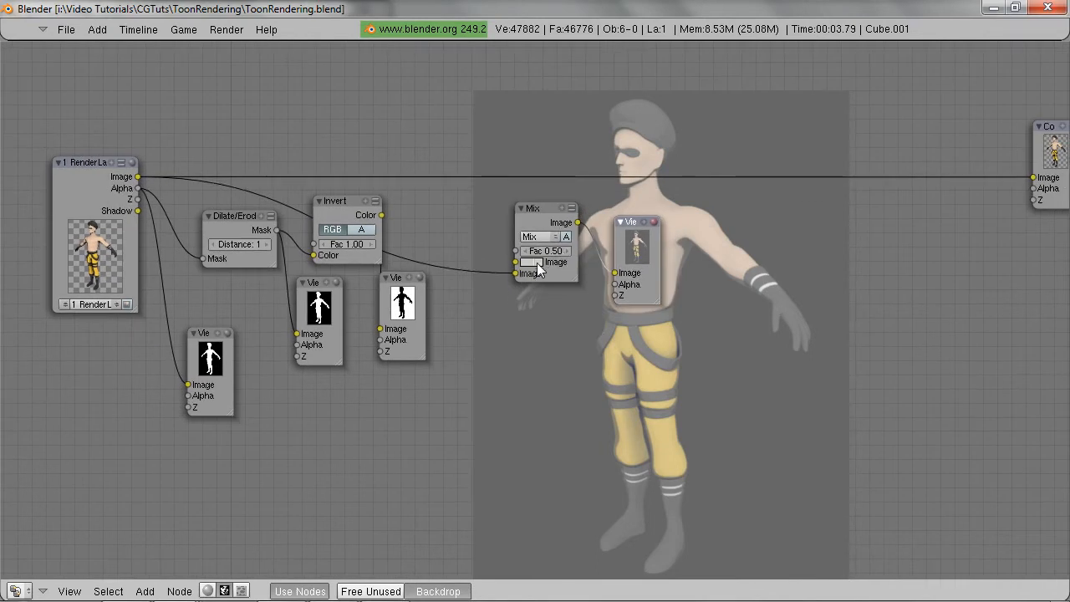
middle_click_drag(600, 321, 582, 286)
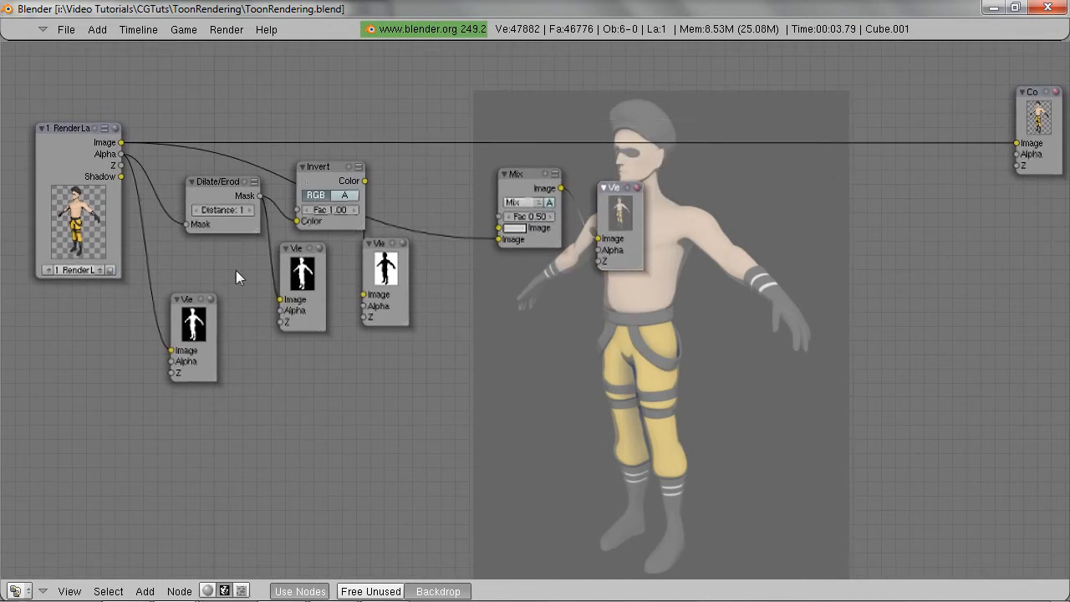
left_click(383, 279)
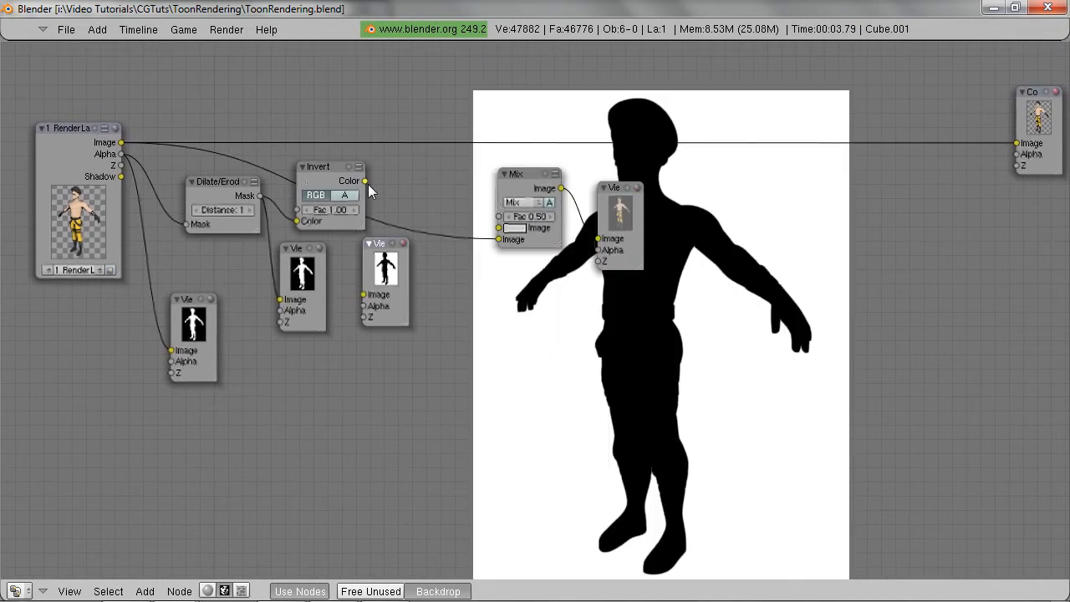
left_click_drag(366, 181, 498, 228)
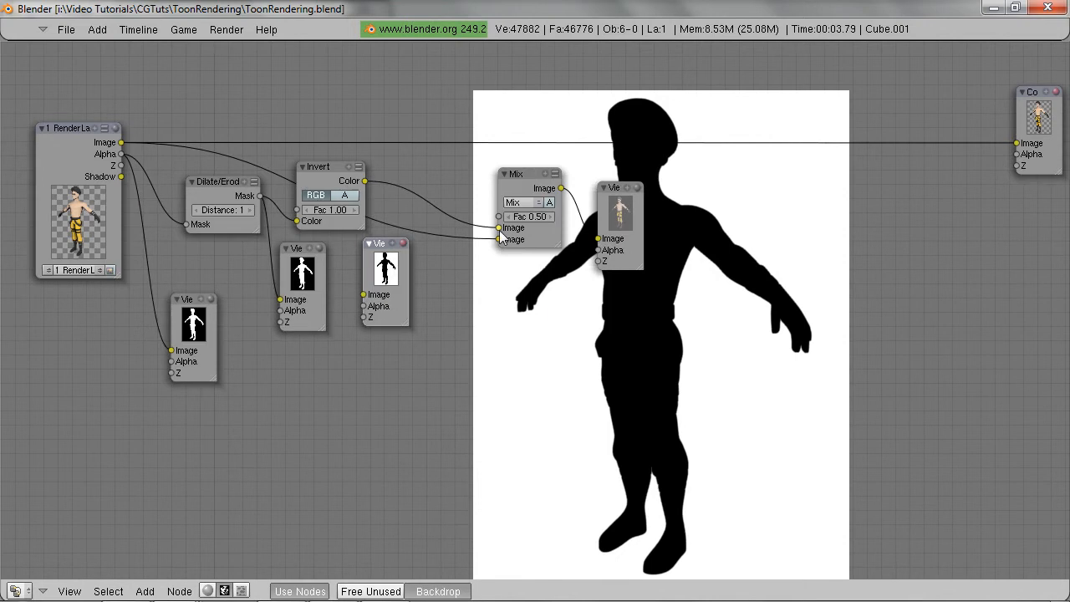
left_click(640, 233)
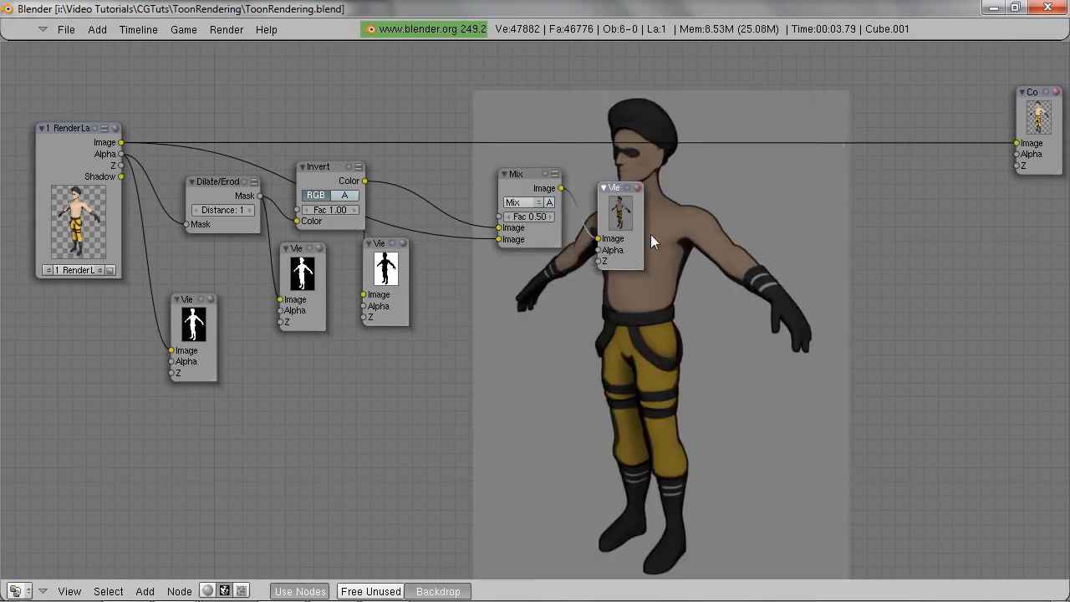
middle_click_drag(700, 351, 799, 334, "alt")
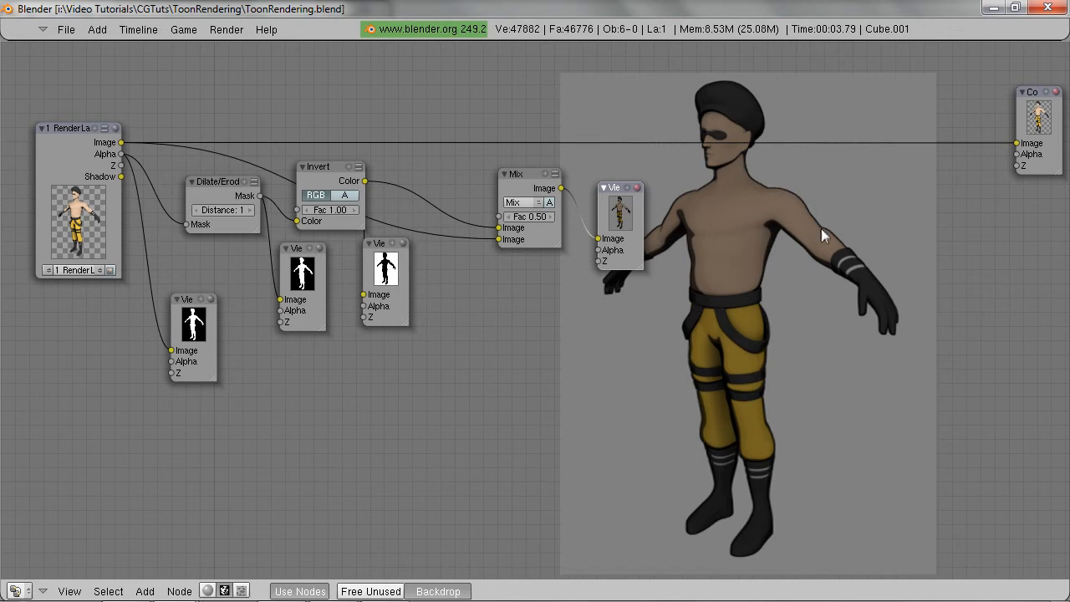
Connect the Dilate/Erode node's Mask output to the Mix node's Fac input and preview the mixed result in the backdrop.
middle_click_drag(794, 270, 729, 275)
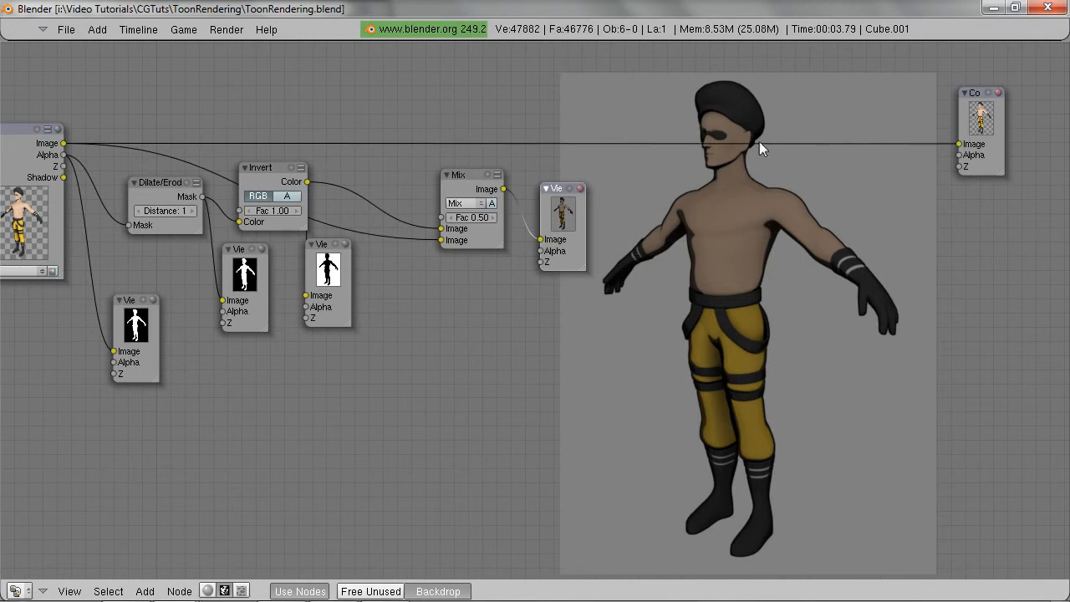
middle_click_drag(635, 324, 427, 364)
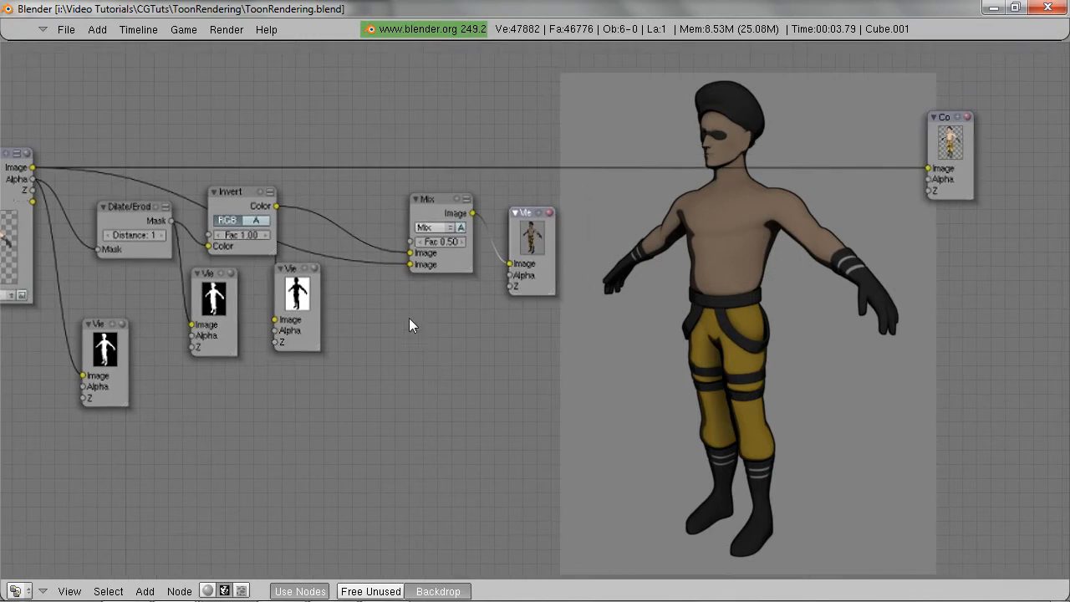
left_click(302, 310)
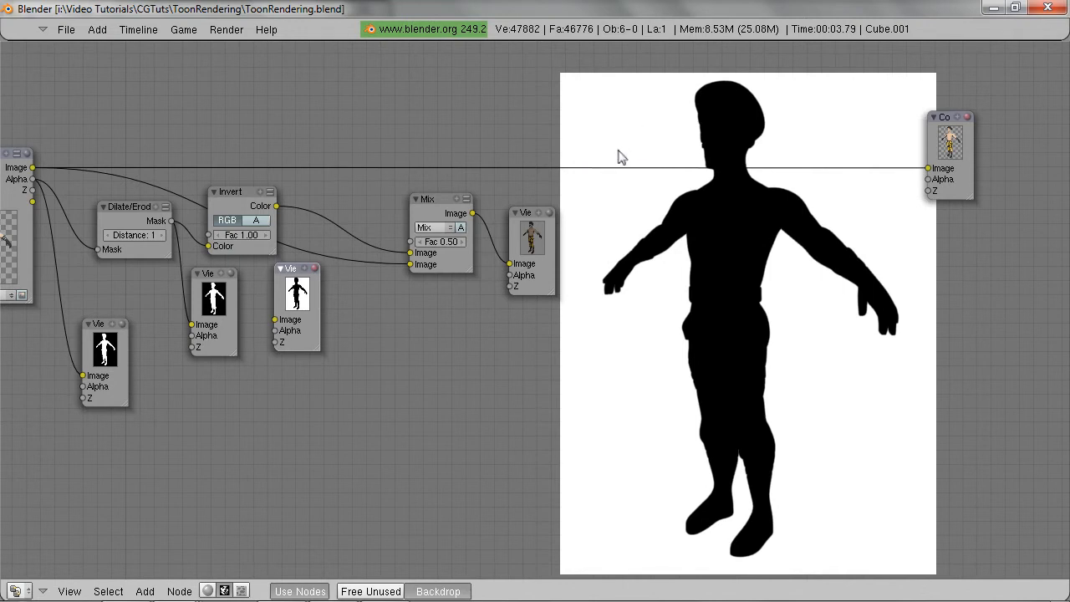
left_click(216, 314)
left_click(543, 259)
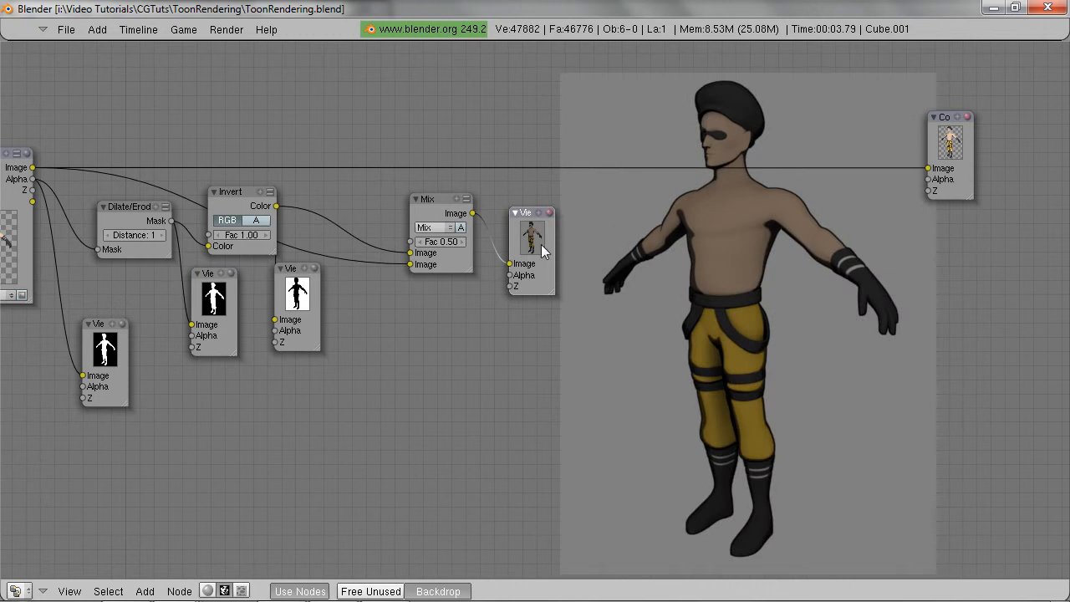
left_click(221, 314)
left_click_drag(171, 220, 411, 240)
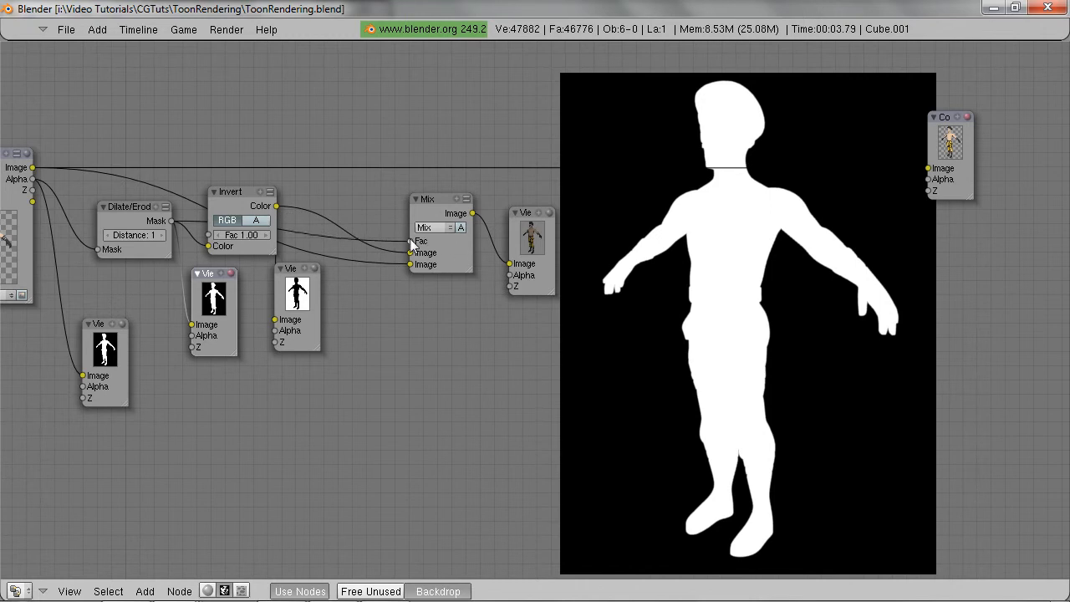
left_click(531, 248)
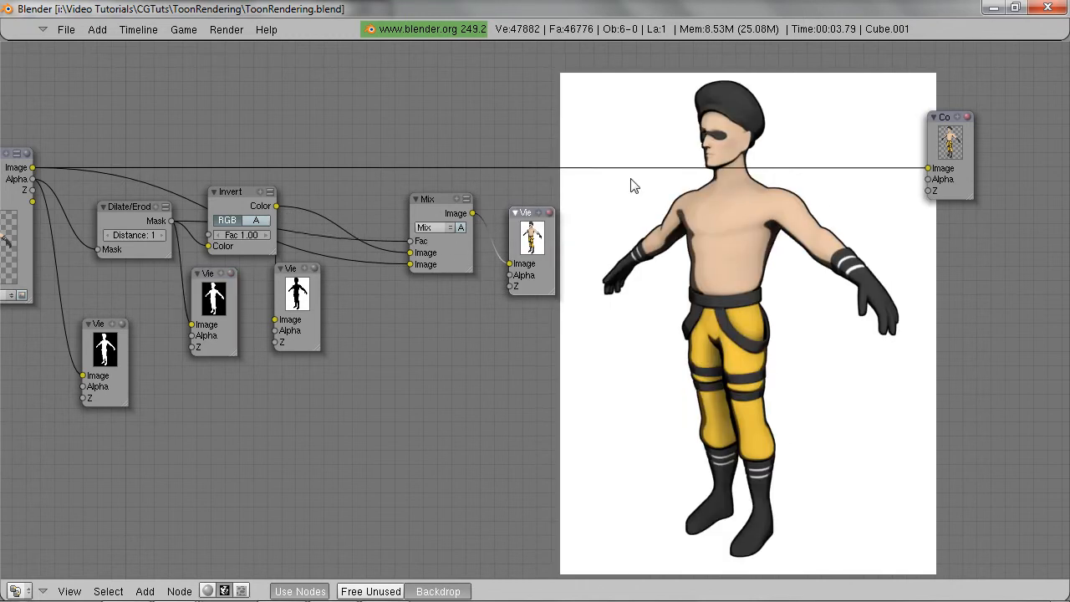
Add an Image input node below the Viewer nodes and load the pale blue gradient background image into it.
scroll(585, 310, "down", 3)
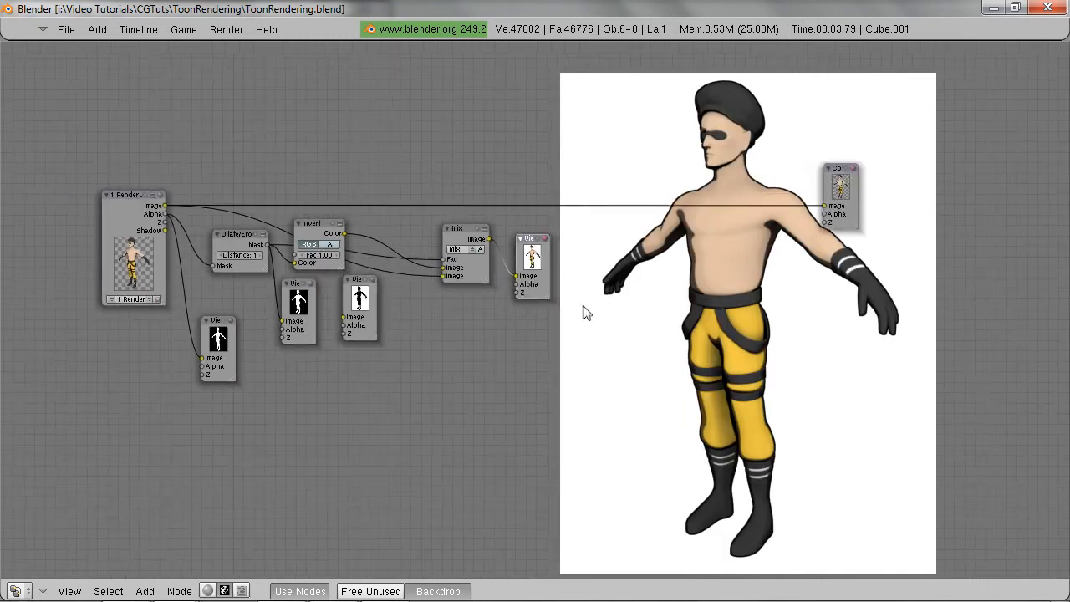
mouse_move(695, 335)
middle_mouse_down("shift")
mouse_move(611, 347)
mouse_move(659, 361)
mouse_move(684, 319)
middle_mouse_up("shift")
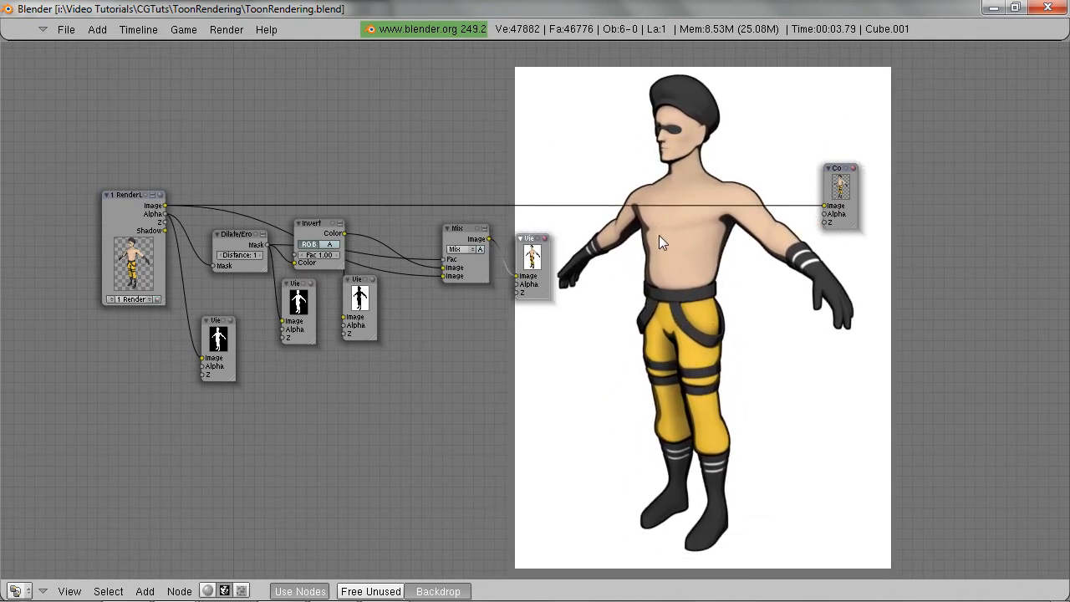
middle_click_drag(633, 315, 580, 304)
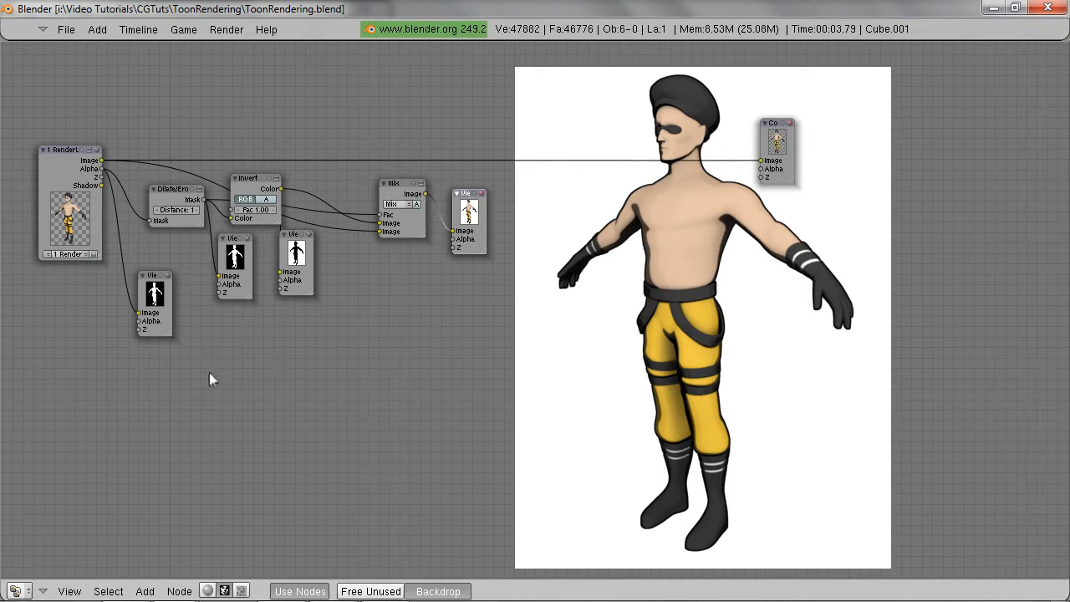
key("space")
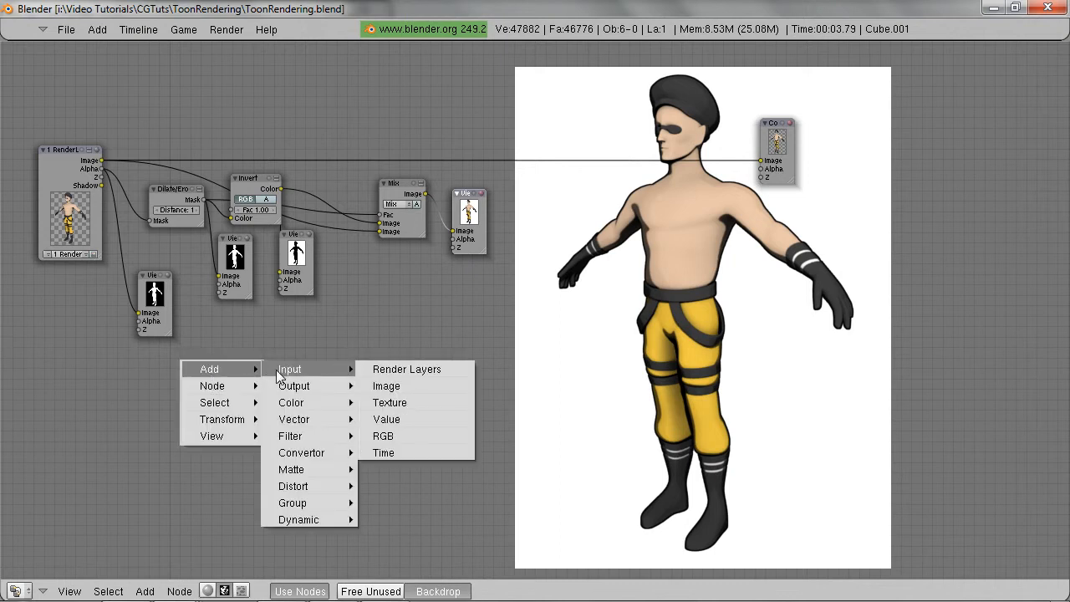
left_click(371, 387)
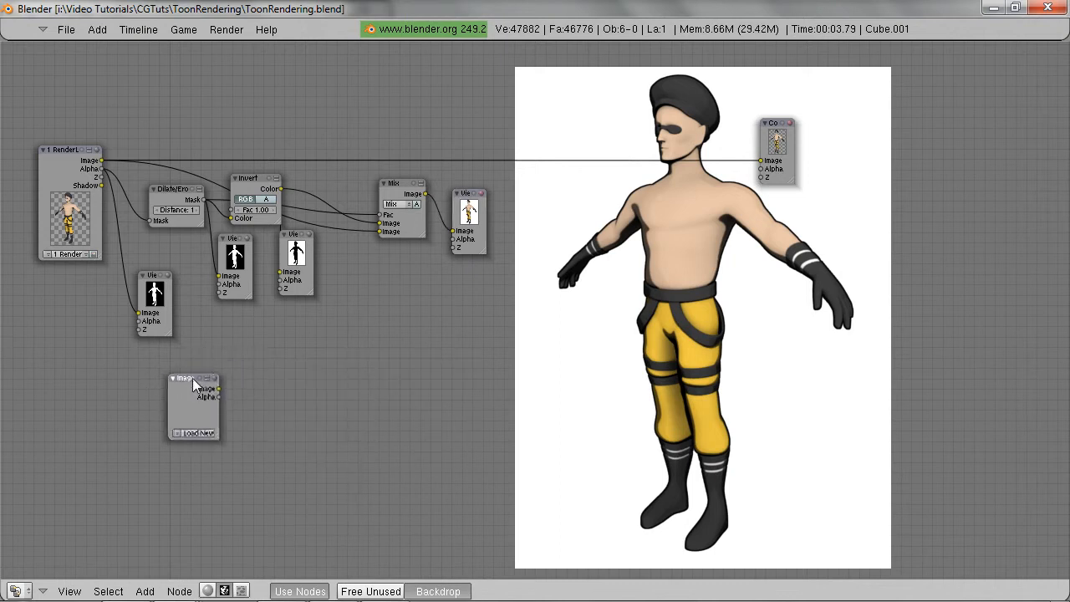
left_click(231, 362)
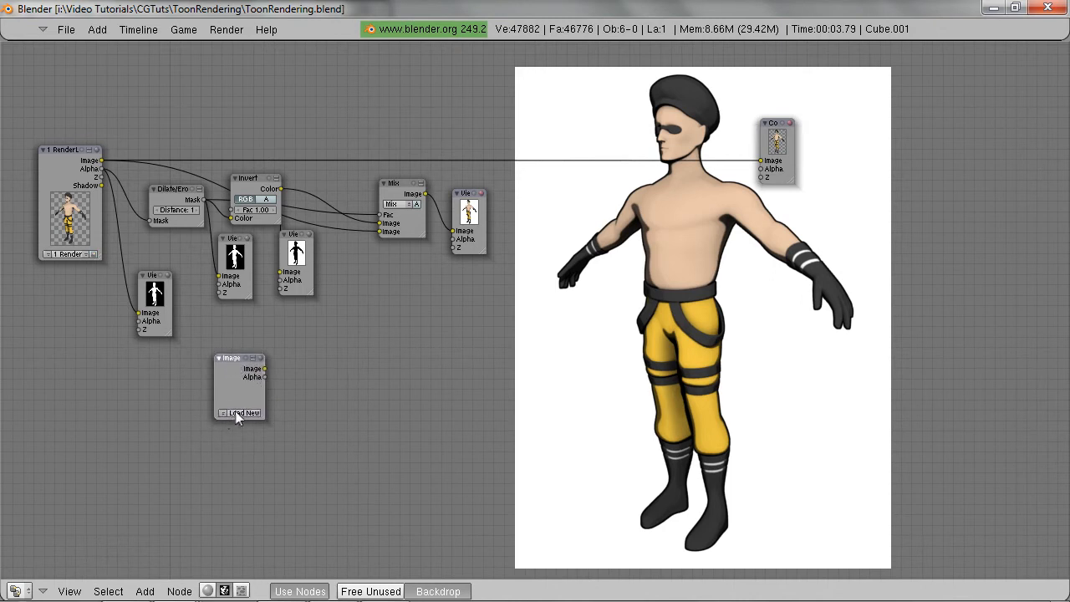
left_click(235, 414)
double_click(196, 135)
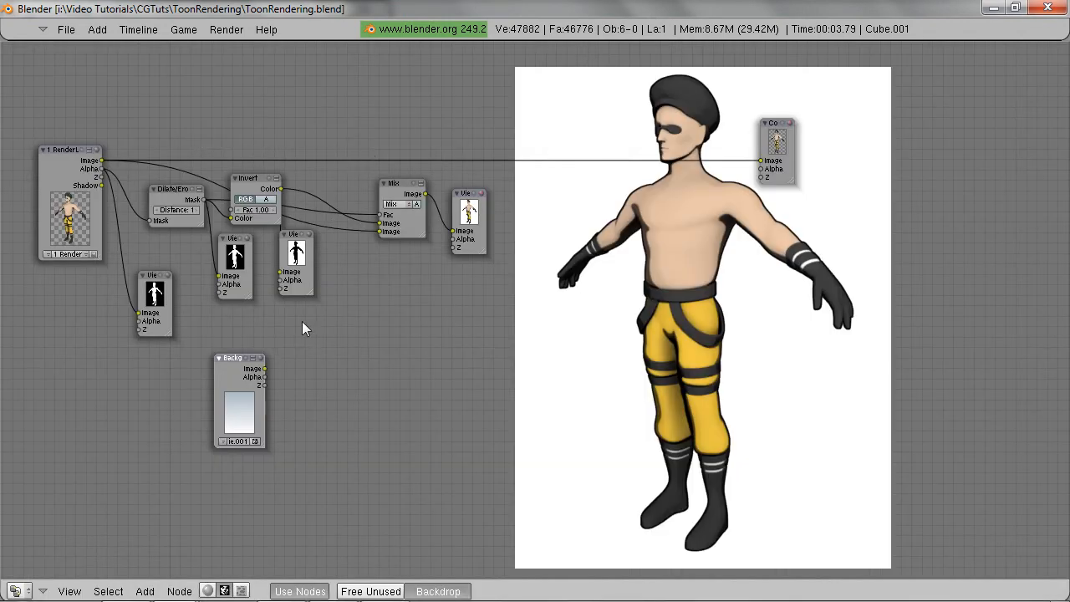
Duplicate the Mix node past the last Viewer and connect its output to another duplicated Viewer node beside it.
left_click(399, 187)
key("shift+d")
left_click(459, 279)
left_click(473, 231)
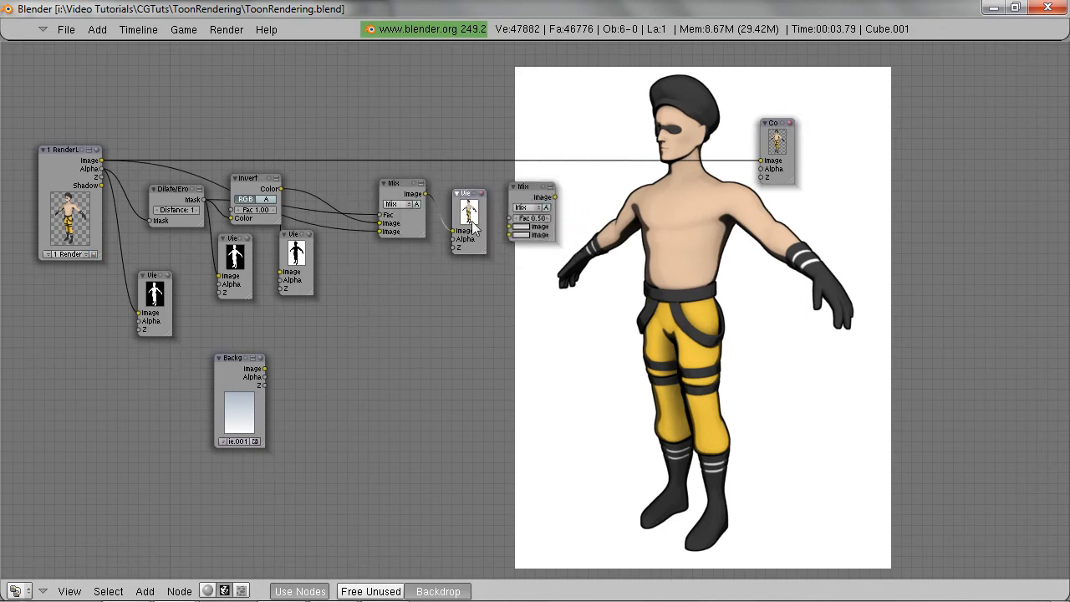
key("shift+d")
left_click(611, 215)
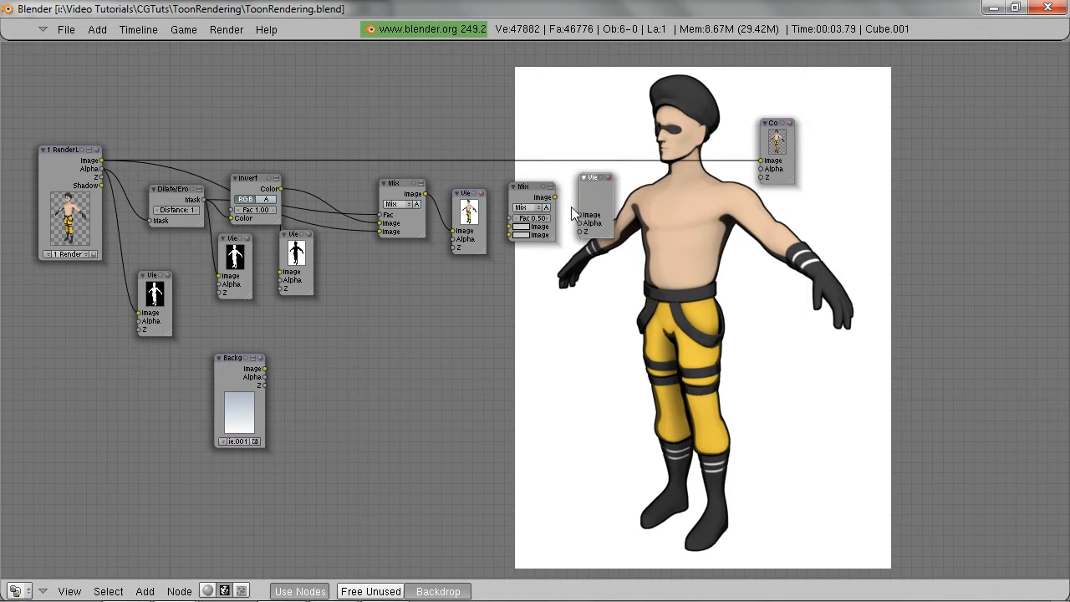
left_click_drag(556, 198, 579, 214)
Connect the first Mix's output to the second Mix's second Image input, and the background image to its first Image input.
scroll(607, 262, "up", 2)
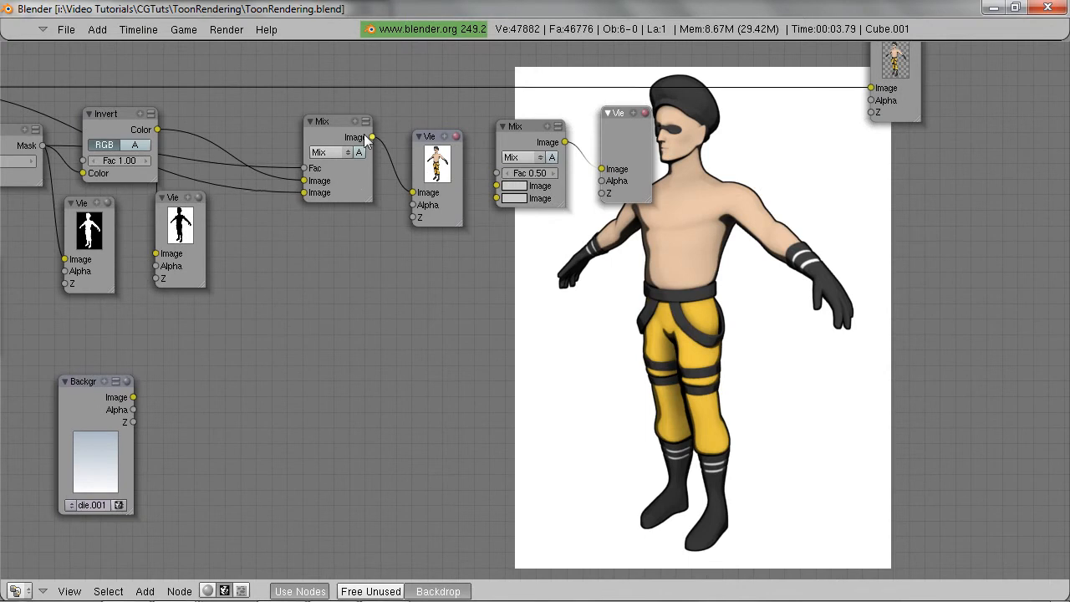
left_click_drag(371, 141, 493, 206)
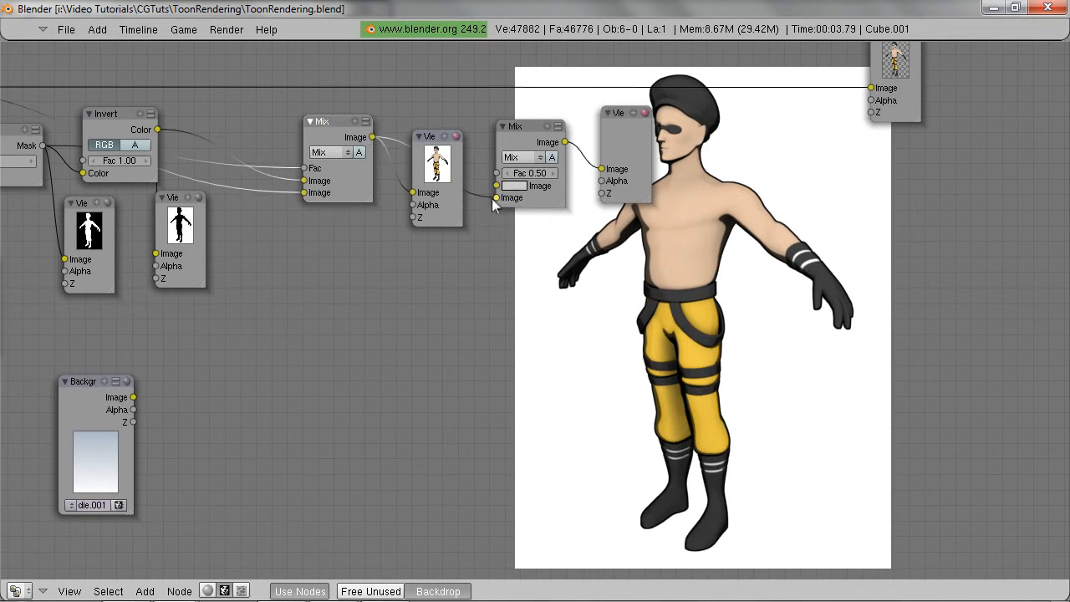
left_click_drag(133, 397, 495, 184)
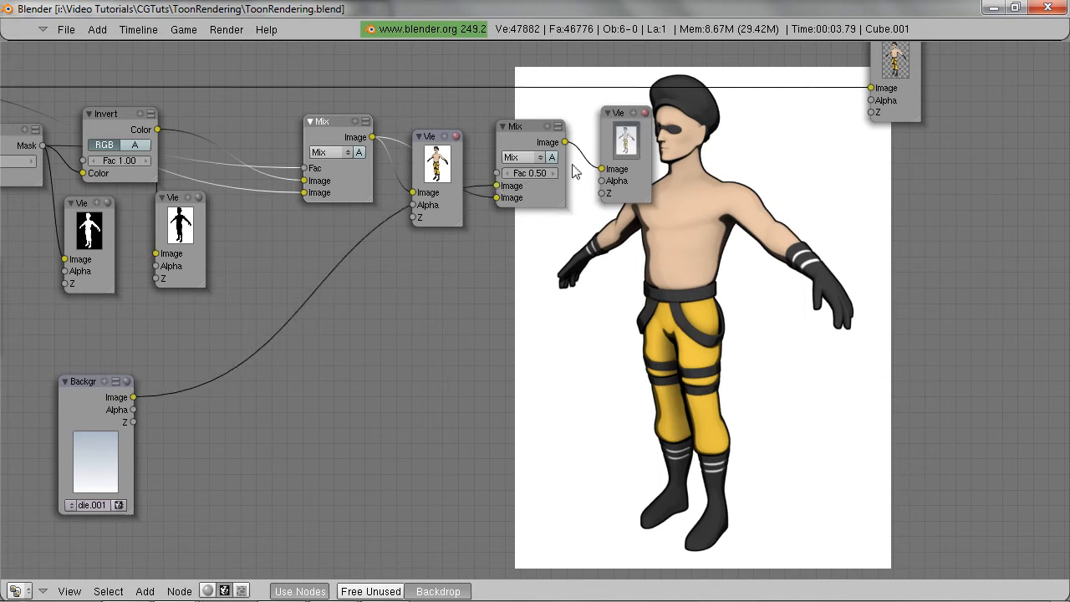
Preview the second Mix's Viewer in the backdrop and connect the Dilate/Erode node's Mask output to the second Mix's Fac input.
left_click(618, 158)
middle_click_drag(389, 330, 439, 343, "shift")
scroll(439, 343, "down", 1)
scroll(440, 343, "up", 1)
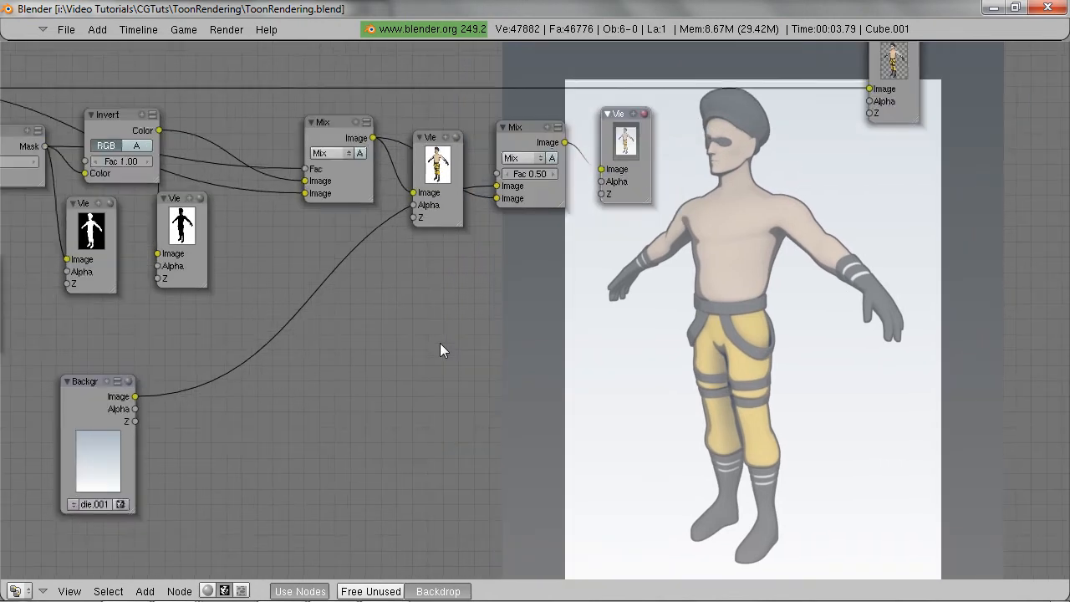
left_click(109, 117)
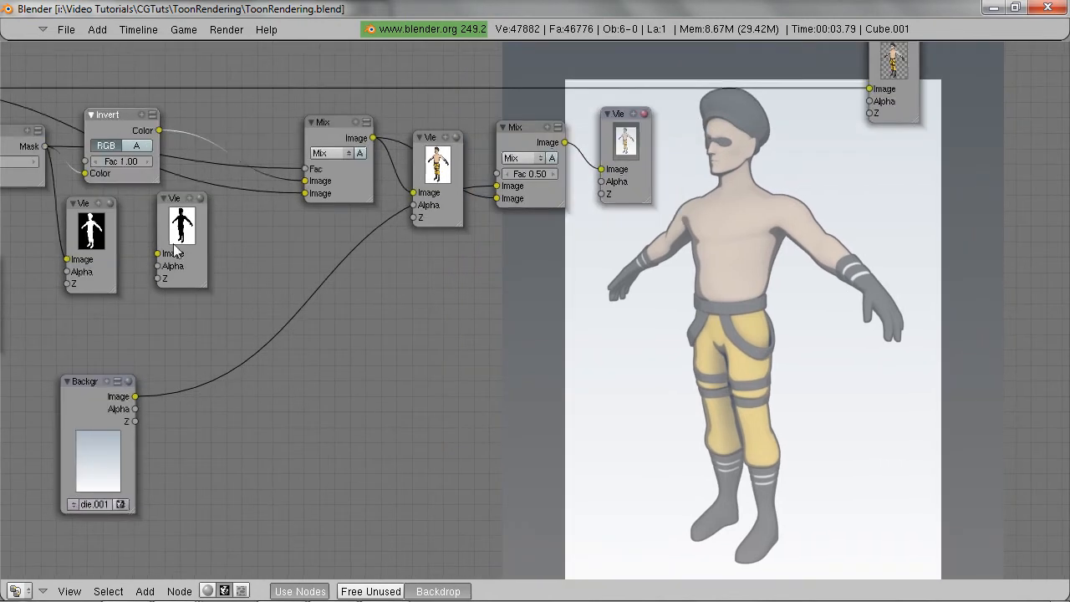
left_click_drag(44, 144, 499, 178)
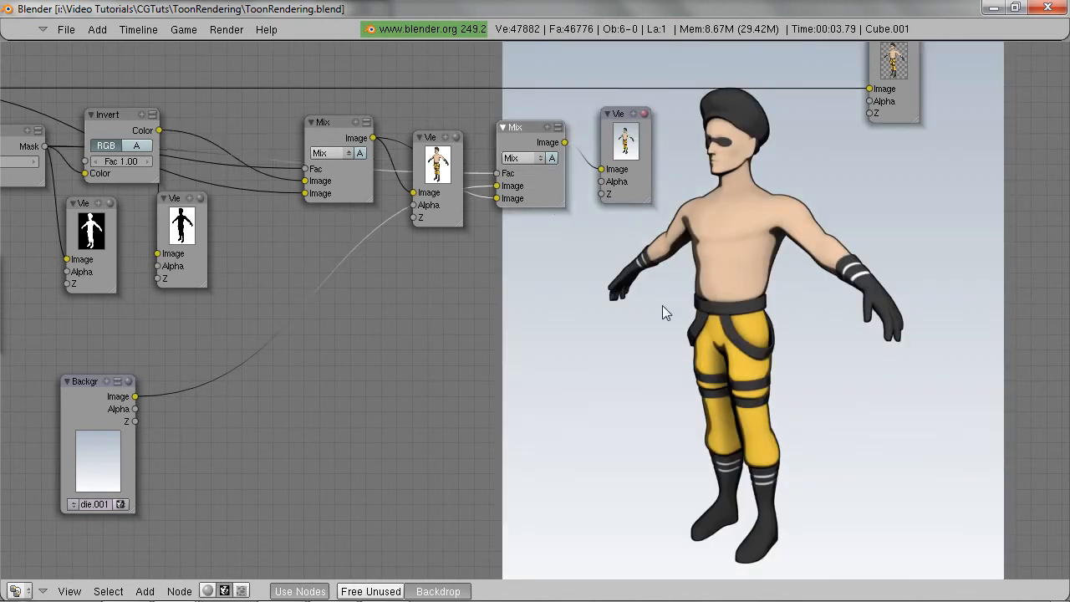
Swap the second Mix node's two Image inputs to compare the composite, and swap them back to their original order.
scroll(660, 300, "down", 1)
middle_click_drag(664, 321, 586, 329, "shift")
scroll(679, 302, "down", 1)
scroll(518, 263, "up", 1)
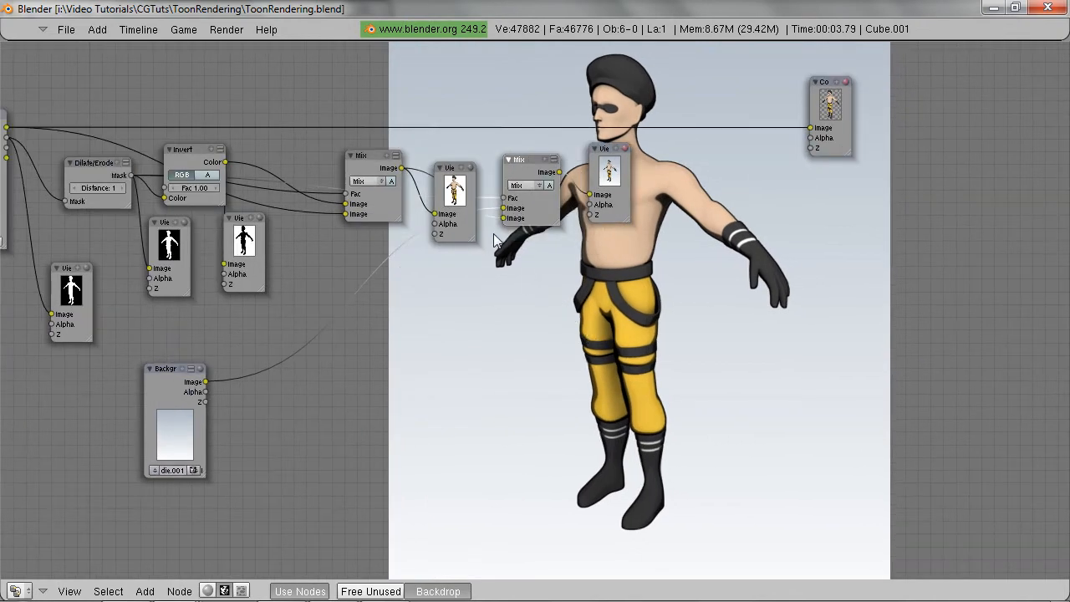
left_click_drag(503, 208, 503, 219)
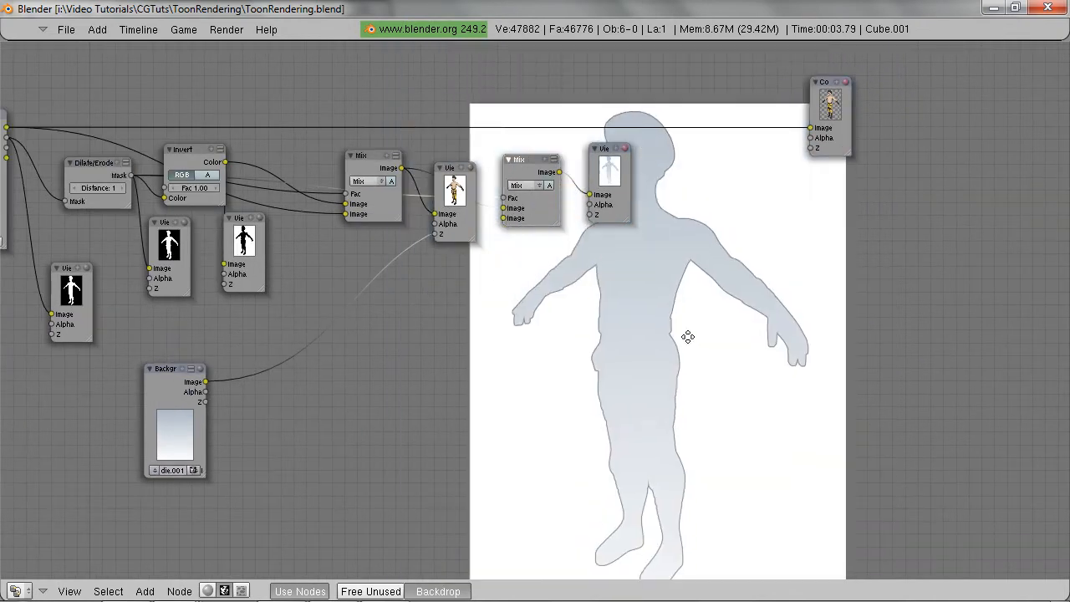
left_click_drag(503, 218, 503, 208)
scroll(645, 345, "down", 1)
middle_click_drag(645, 346, 768, 339)
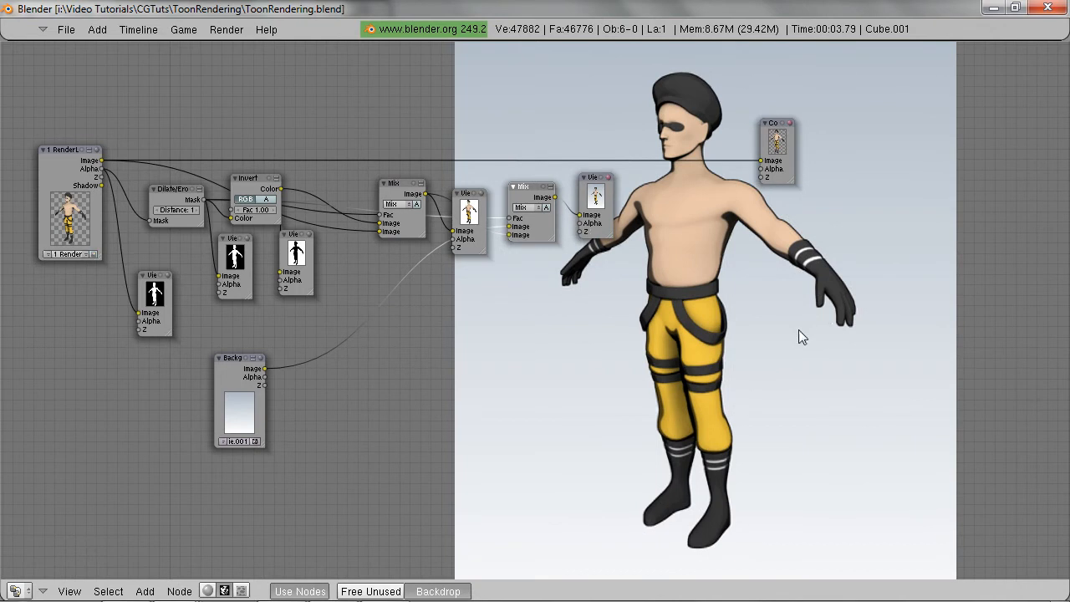
Select the background Image node and shift it slightly farther from the Viewer nodes.
middle_click_drag(684, 323, 735, 319, "shift")
left_click(234, 376)
left_click_drag(223, 357, 216, 363)
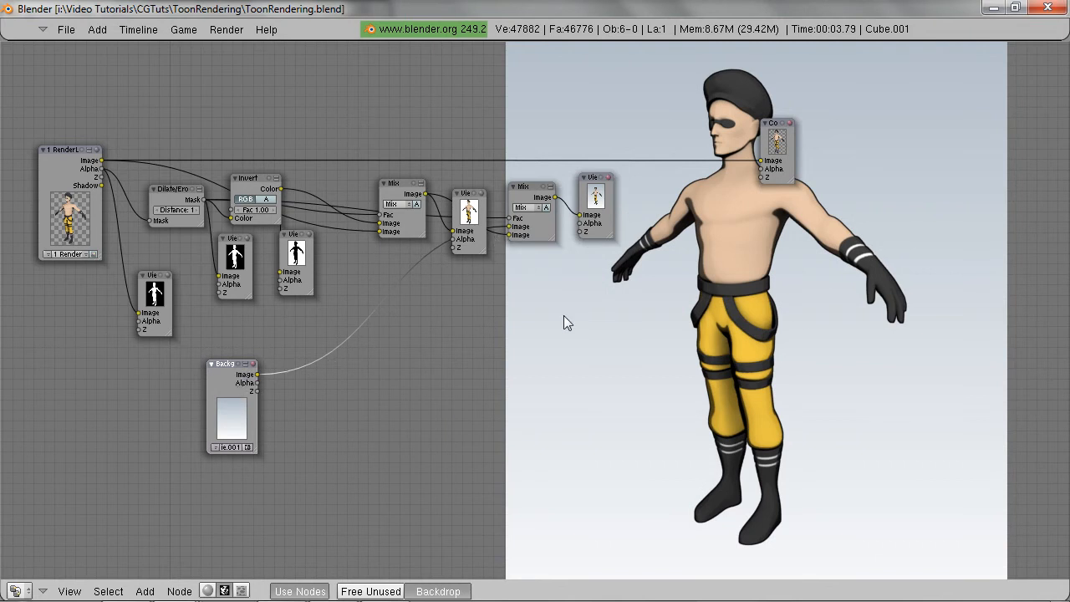
Restore the split layout, render the scene, and return to the maximized node editor to examine the outlined character.
middle_click_drag(668, 346, 605, 375, "alt")
key("ctrl+Up")
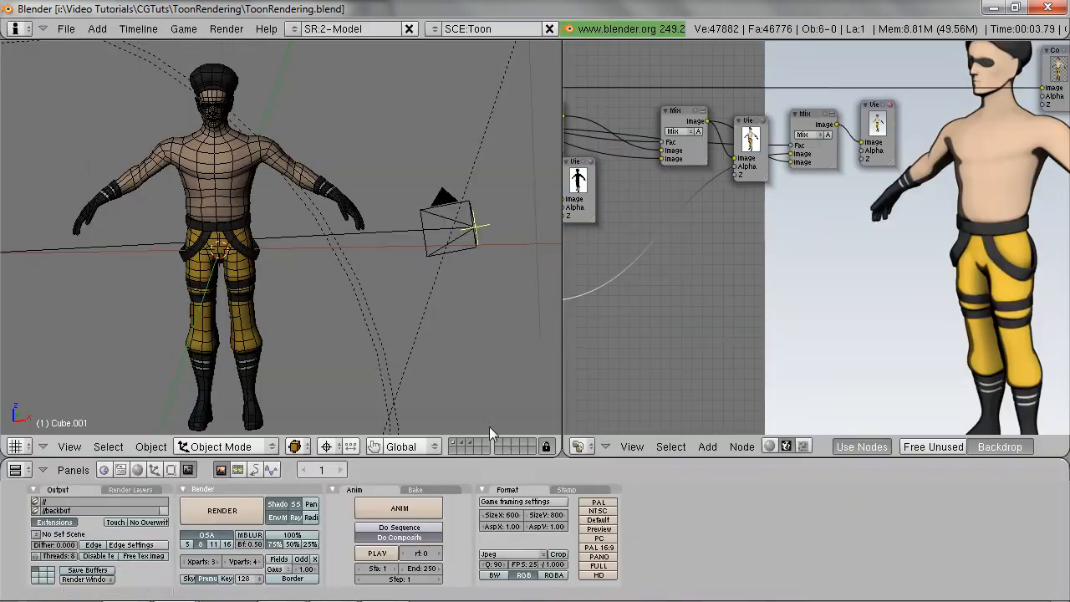
left_click(238, 511)
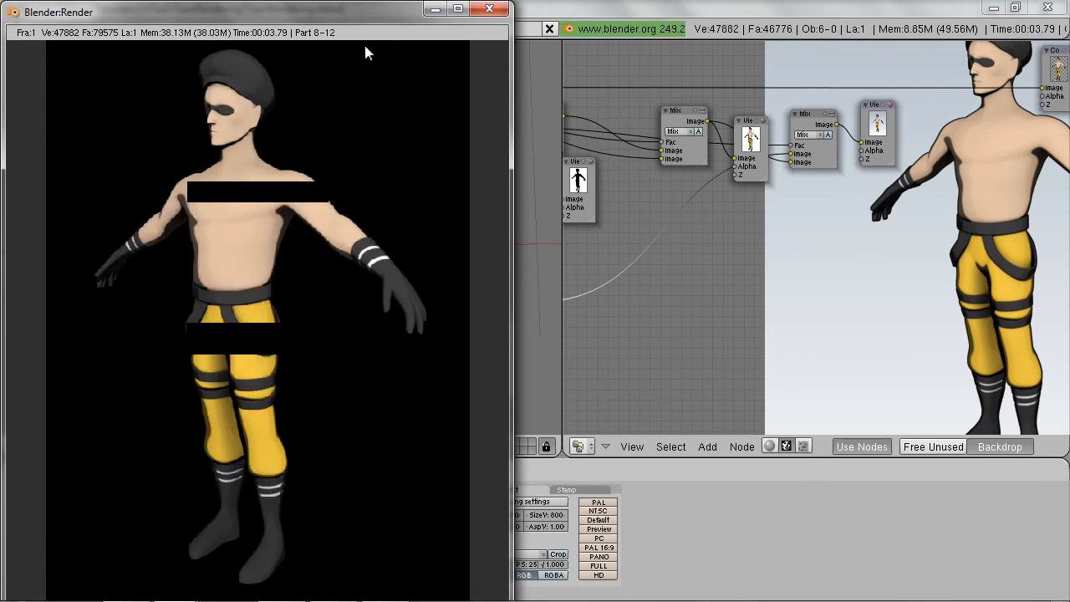
left_click(880, 565)
key("ctrl+Up")
mouse_move(791, 338)
middle_mouse_down("shift")
mouse_move(895, 242)
mouse_move(806, 327)
middle_mouse_up("shift")
scroll(855, 335, "up", 2, "ctrl")
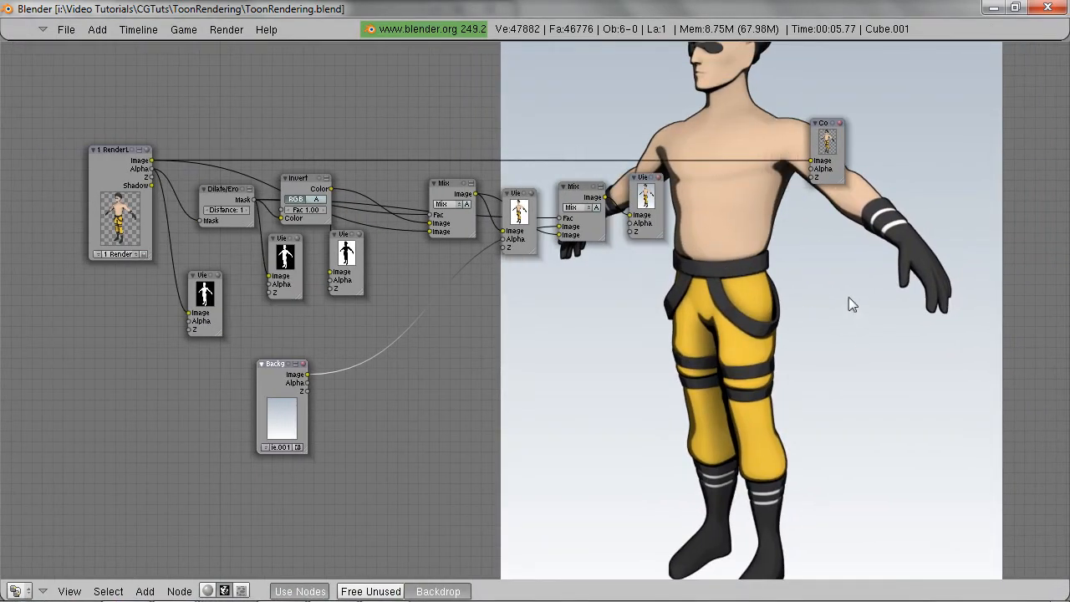
Connect the second Mix node's Image output to the Composite node's Image input, replacing the direct Render Layers link.
middle_click_drag(850, 299, 809, 314, "shift")
middle_click_drag(814, 269, 799, 311)
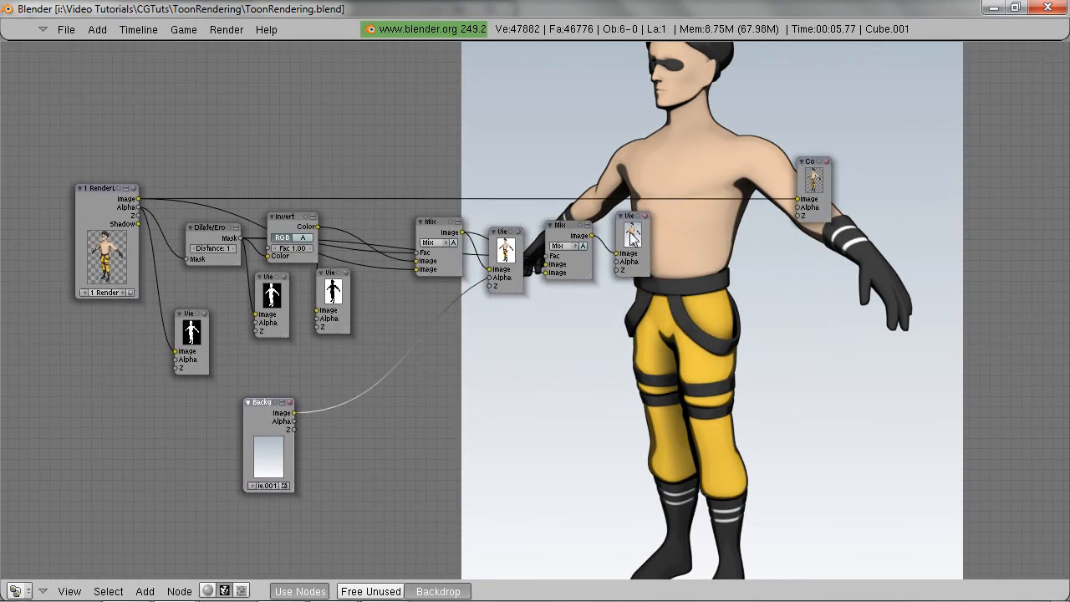
left_click(563, 228)
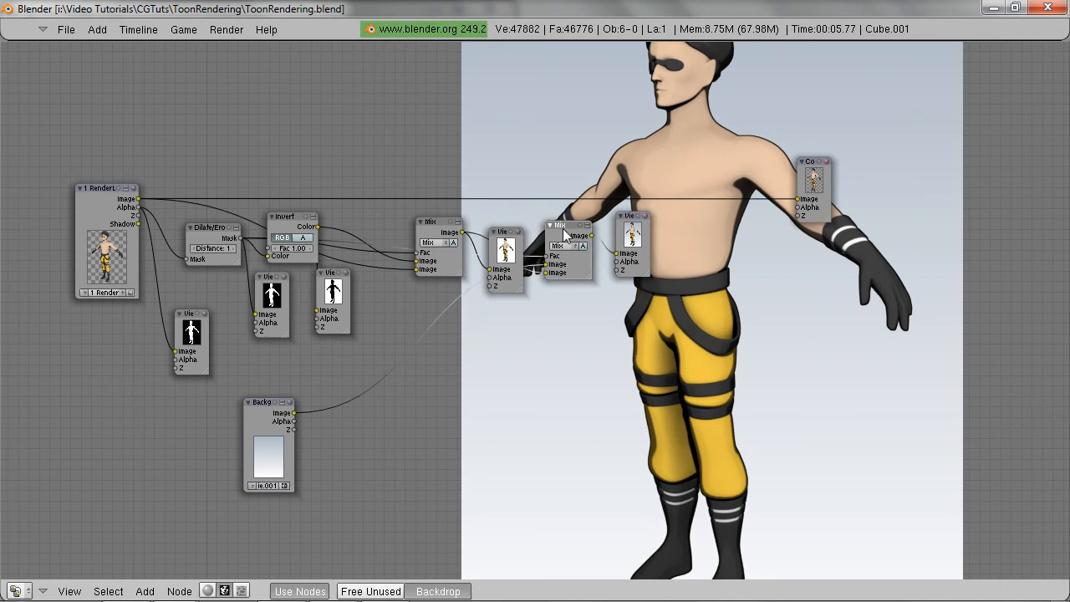
left_click_drag(590, 235, 797, 200)
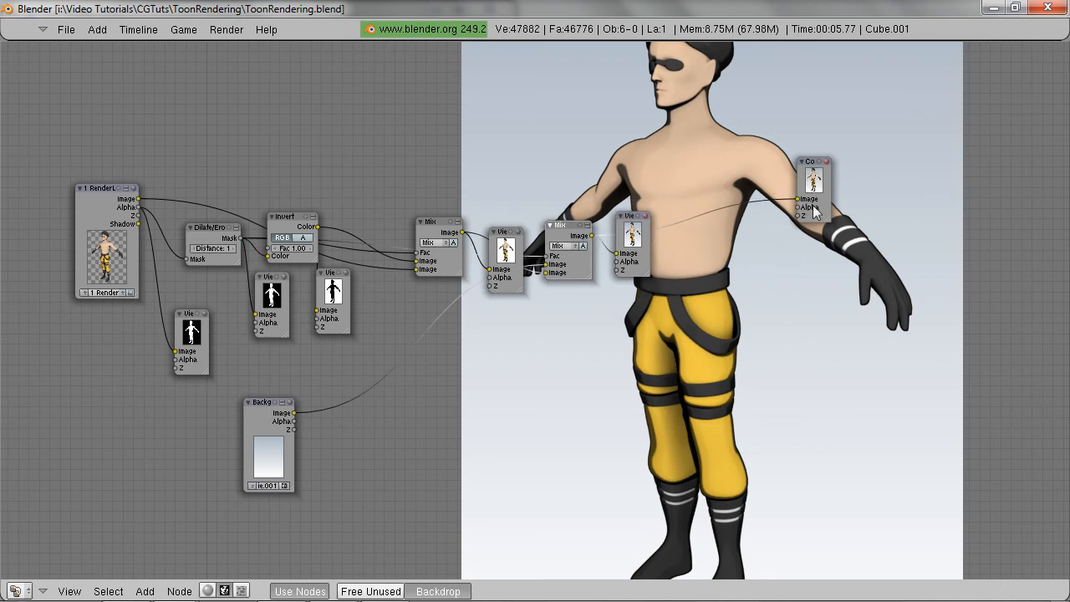
Render the composited scene and examine the character's outline up close against the gradient background.
key("F12")
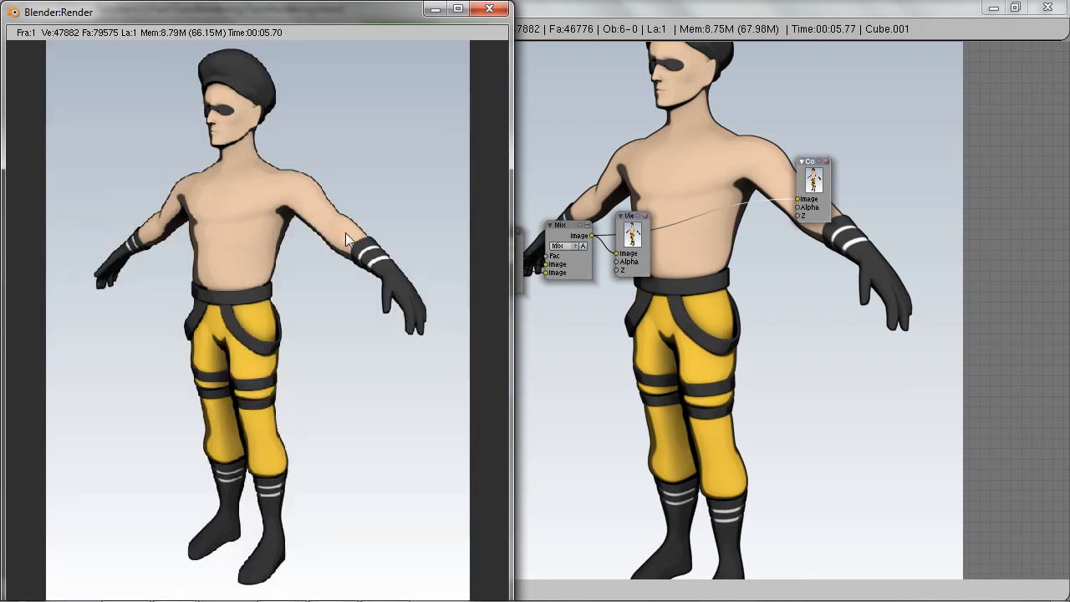
scroll(434, 170, "up", 1)
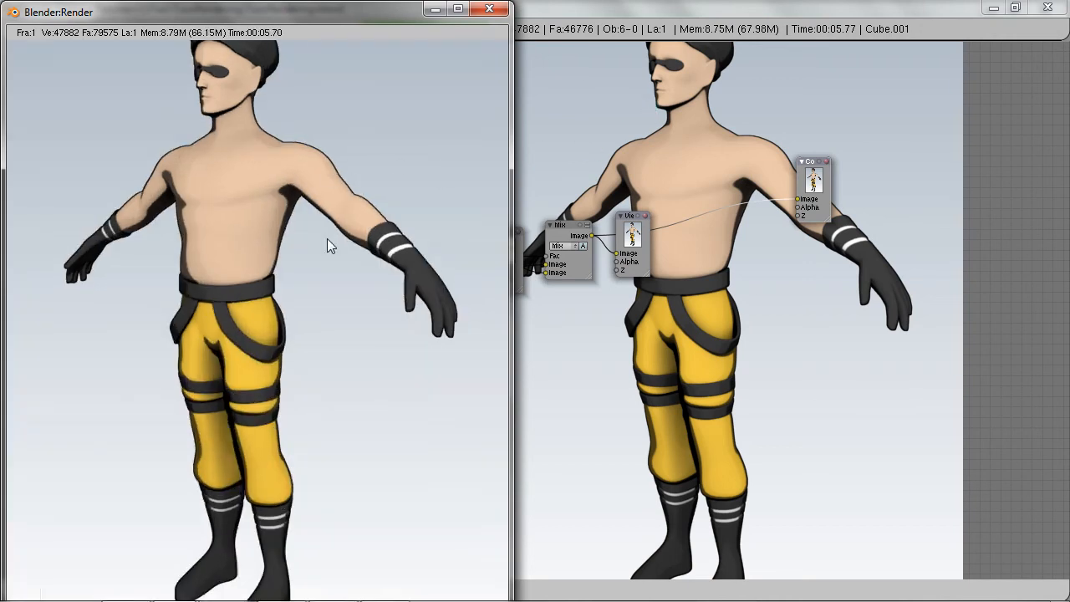
middle_click_drag(301, 230, 302, 288)
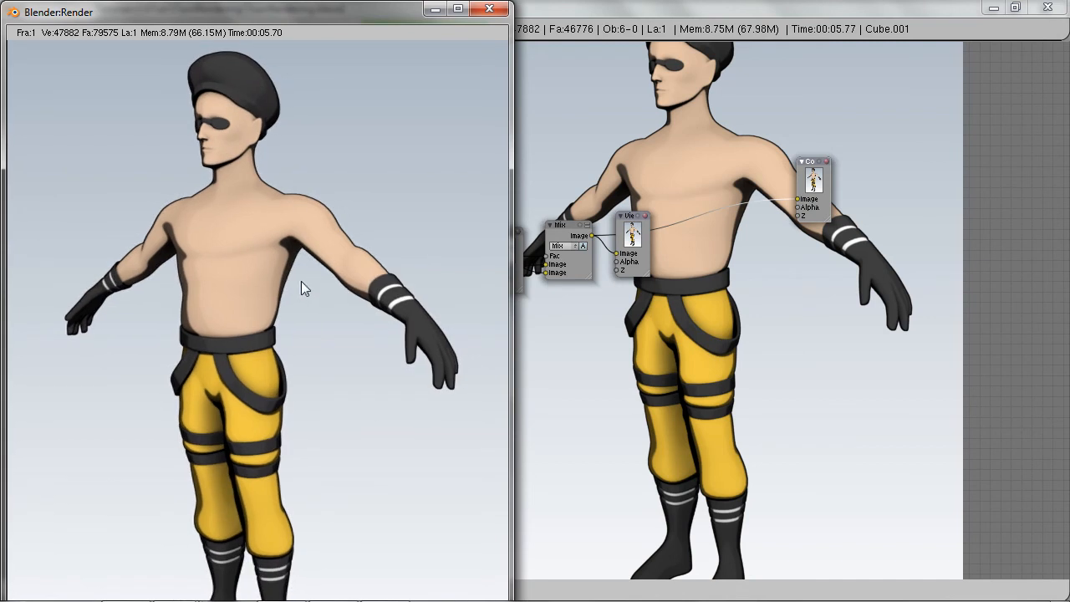